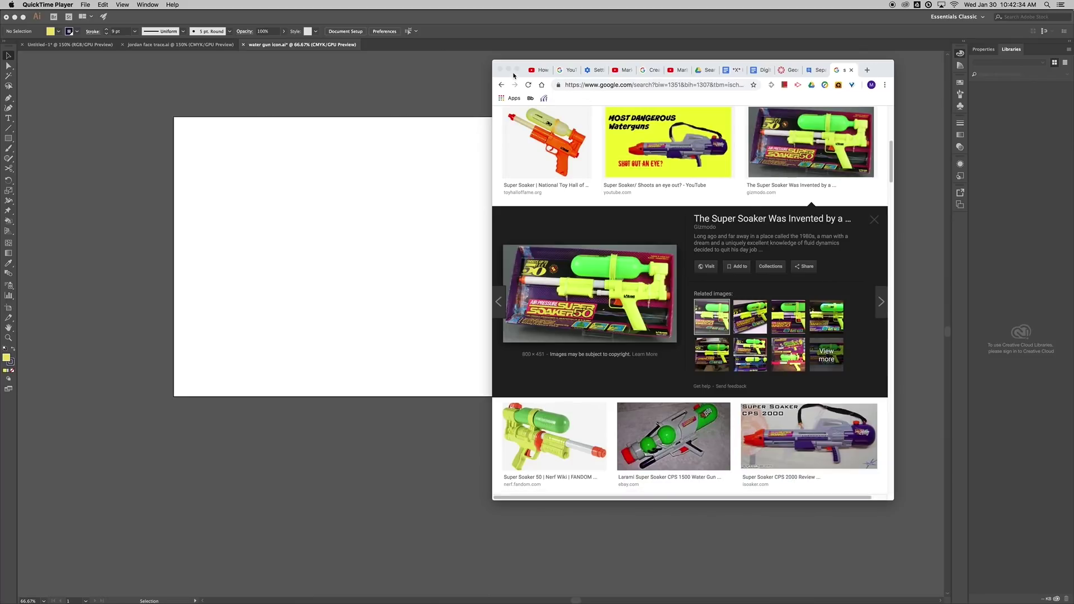
Copy the Super Soaker 50 photo from the image search, switch to Illustrator, and paste it beside the artboard
right_click(560, 289)
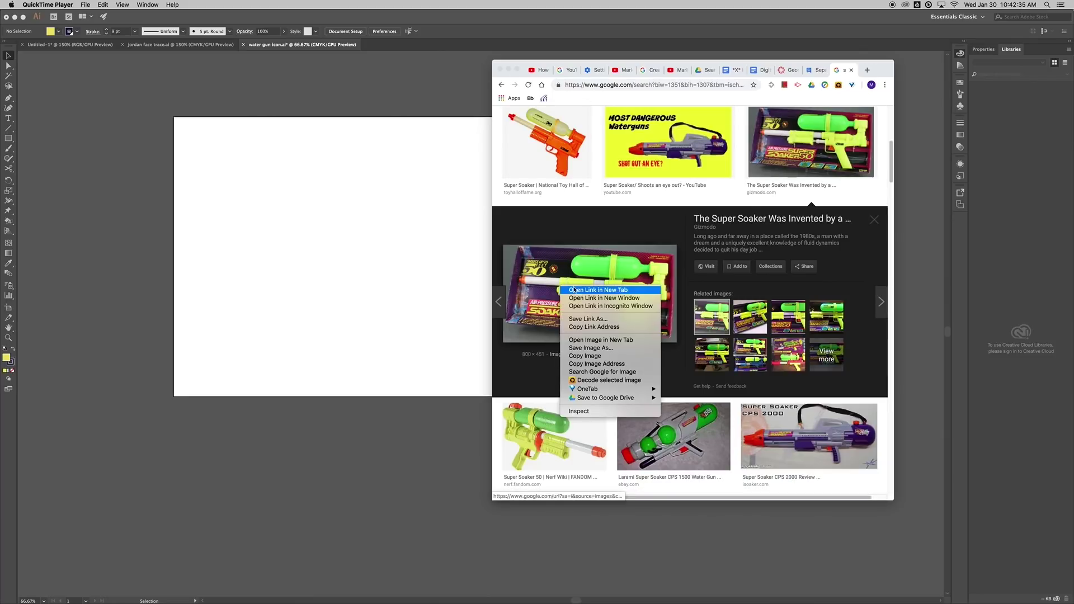
left_click(593, 356)
left_click(268, 248)
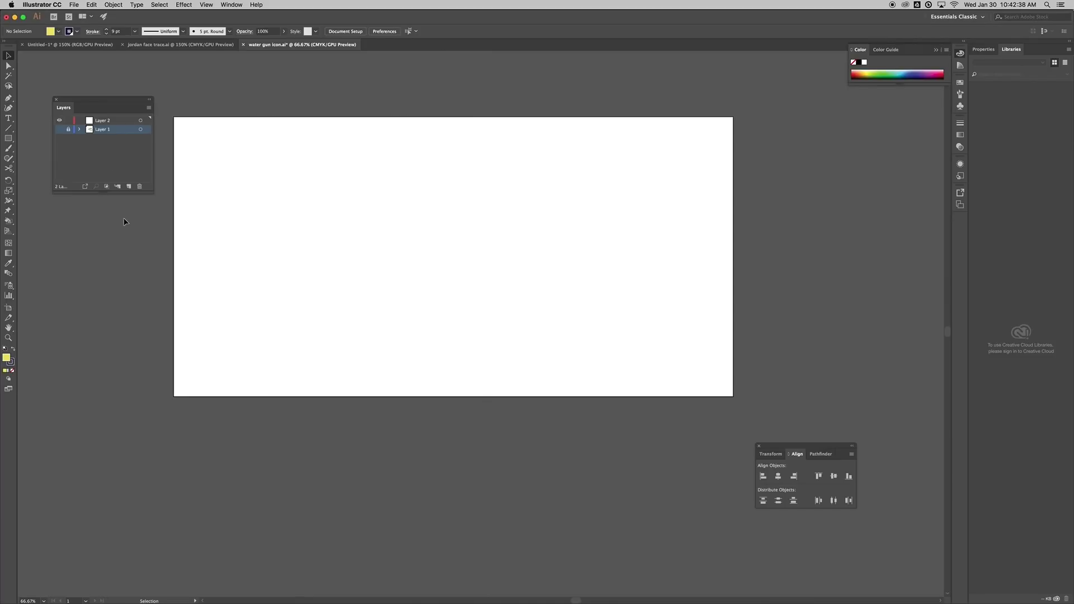
left_click(91, 5)
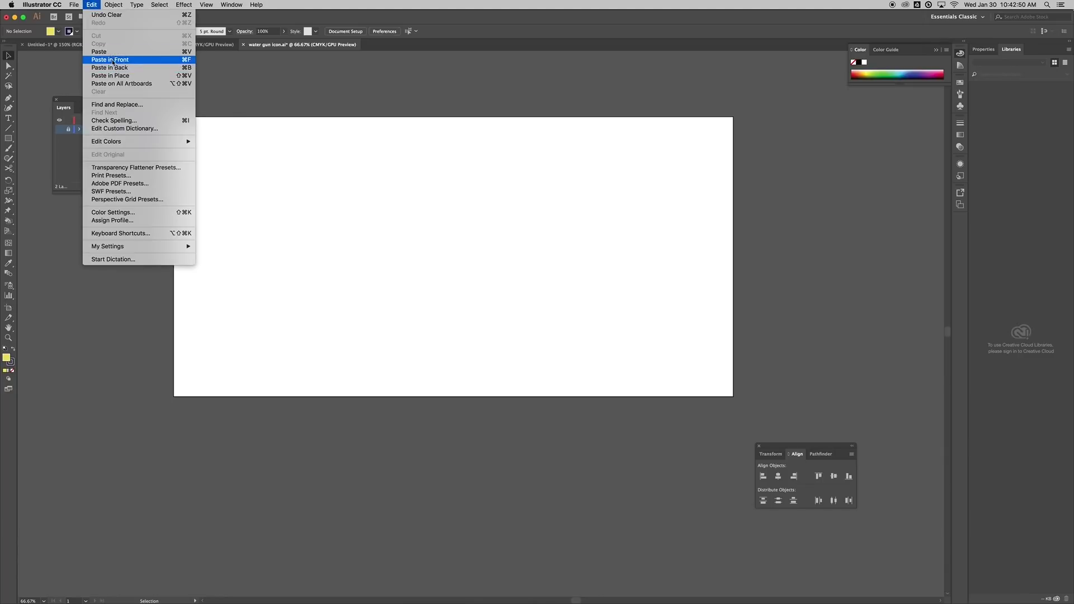
left_click(113, 55)
left_click_drag(450, 312, 817, 249)
Draw a rectangle about 282 by 165 px on the artboard
left_click_drag(621, 305, 517, 309)
key("super+plus")
key("super+plus")
left_click_drag(379, 301, 642, 299)
mouse_move(300, 288)
left_mouse_down()
mouse_move(463, 331)
mouse_move(290, 275)
left_mouse_up()
key("super+minus")
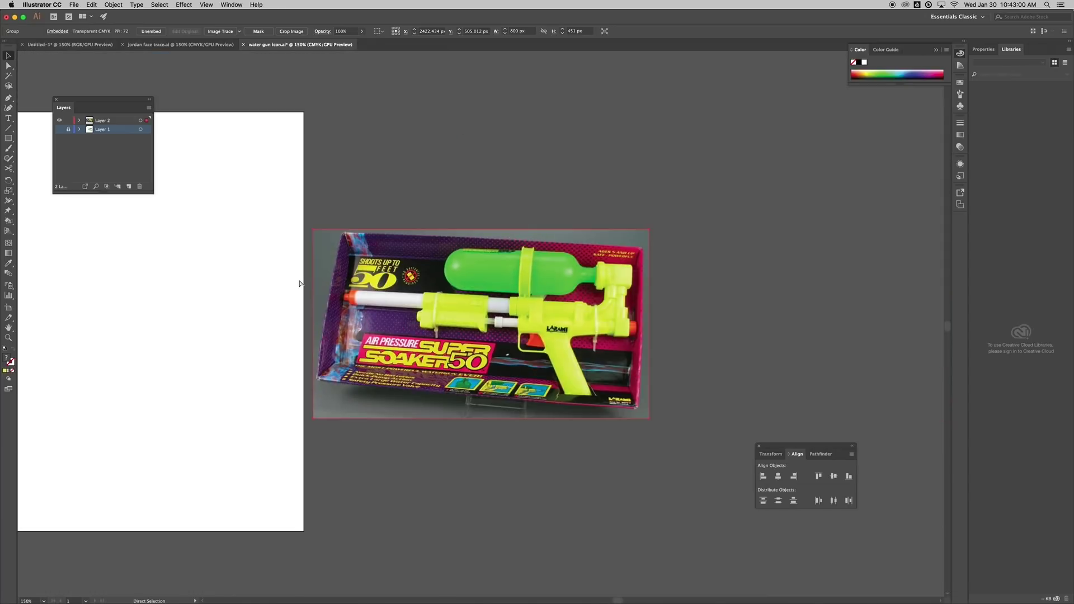
key("super+plus")
key("b")
mouse_move(264, 316)
left_mouse_down()
mouse_move(472, 290)
mouse_move(618, 290)
mouse_move(507, 299)
left_mouse_up()
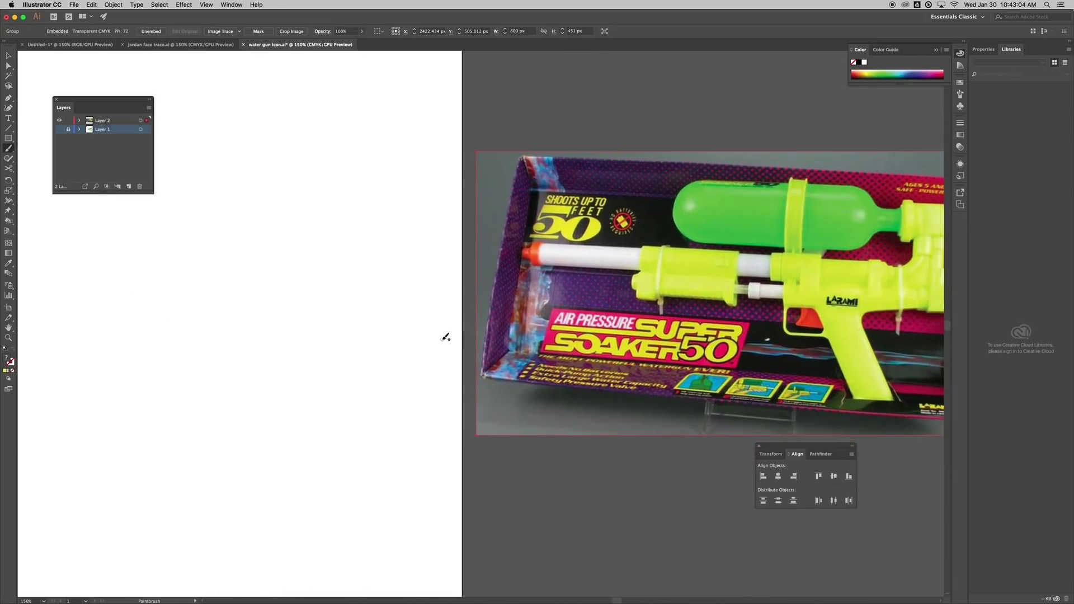
key("super+minus")
left_click_drag(469, 341, 638, 301)
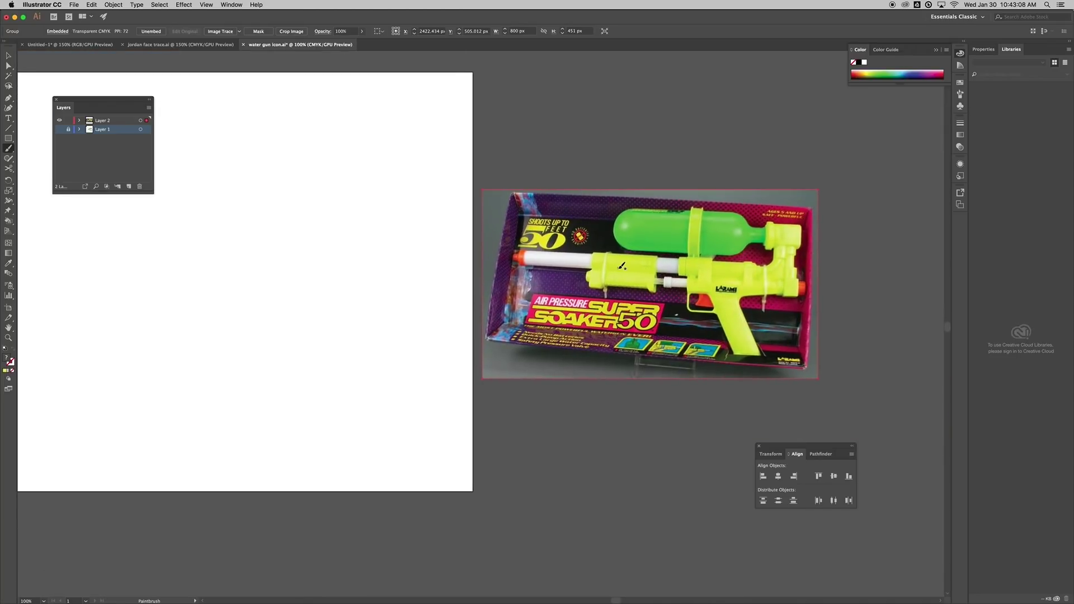
key("m")
left_click_drag(185, 221, 303, 289)
Fill the rectangle with the yellow-green sampled from the water gun photo and shift it slightly left
key("i")
left_click(547, 246)
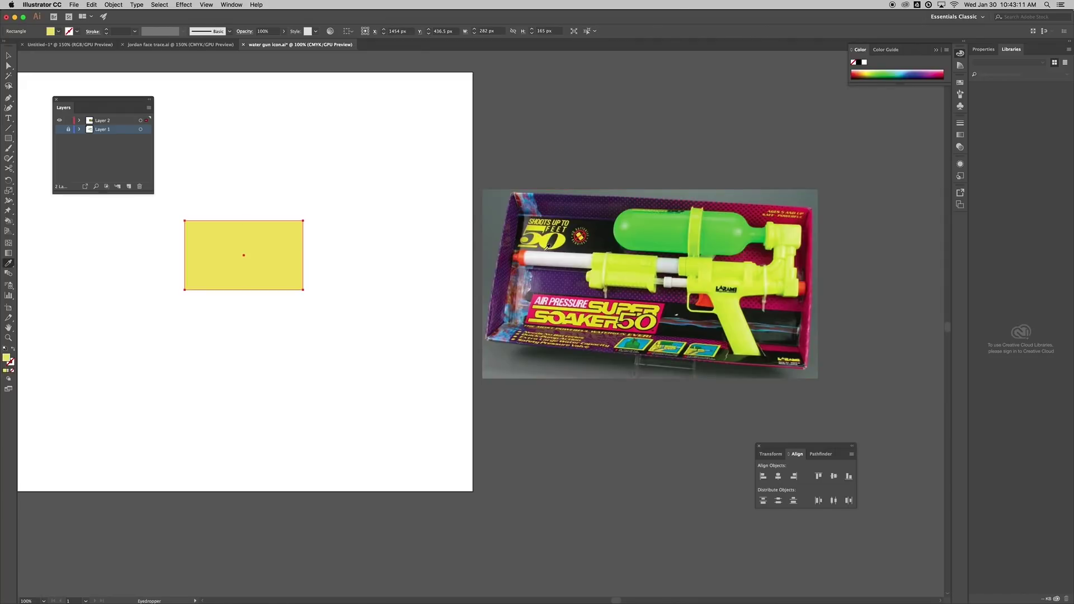
left_click(629, 259)
key("v")
left_click_drag(268, 255, 250, 260)
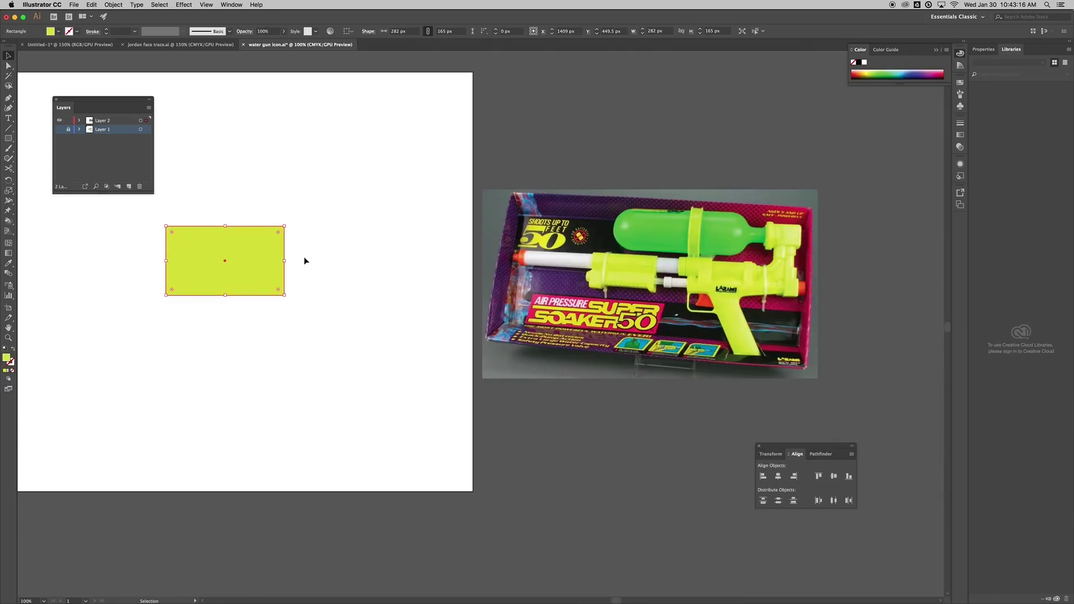
Move the Layers panel slightly closer to the workspace corner and show the list of available workspaces
left_click_drag(137, 108, 129, 97)
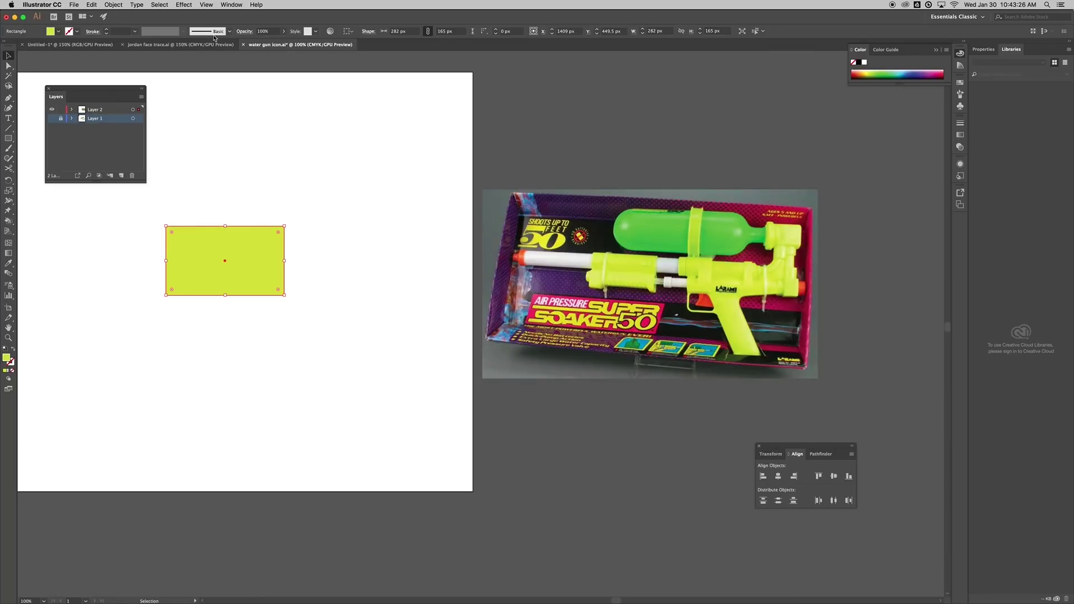
left_click(232, 4)
mouse_move(302, 44)
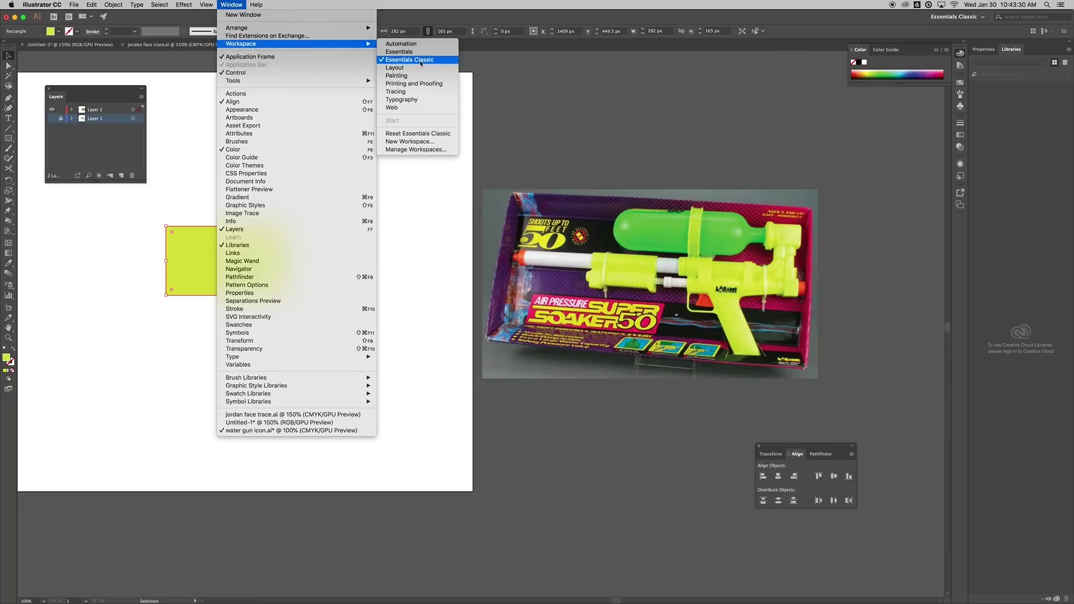
left_click(237, 4)
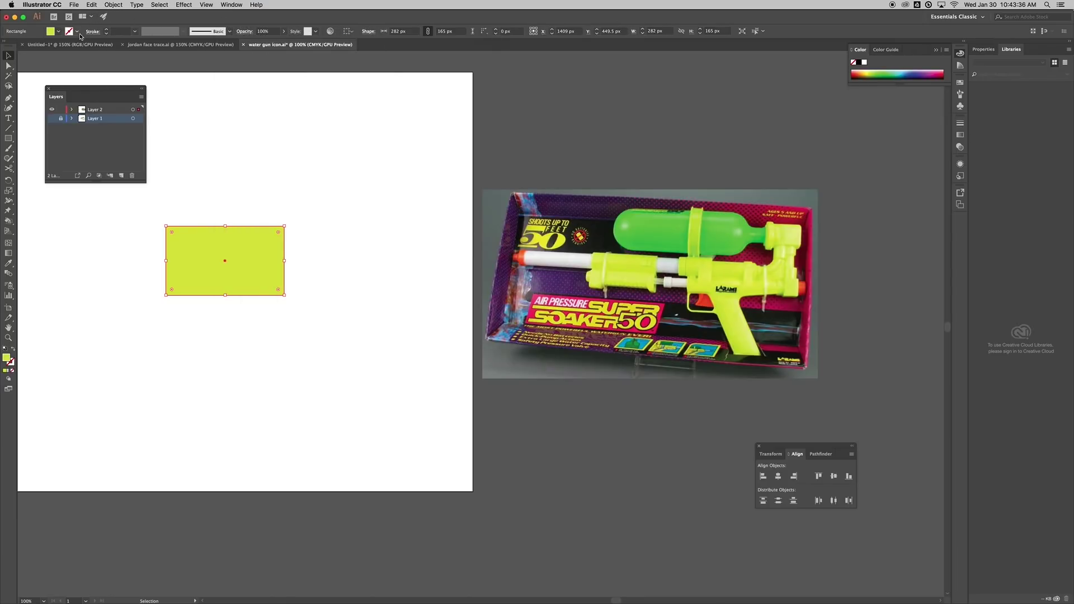
Give the yellow-green rectangle a dark purple stroke and set its weight to 9 pt
left_click(58, 32)
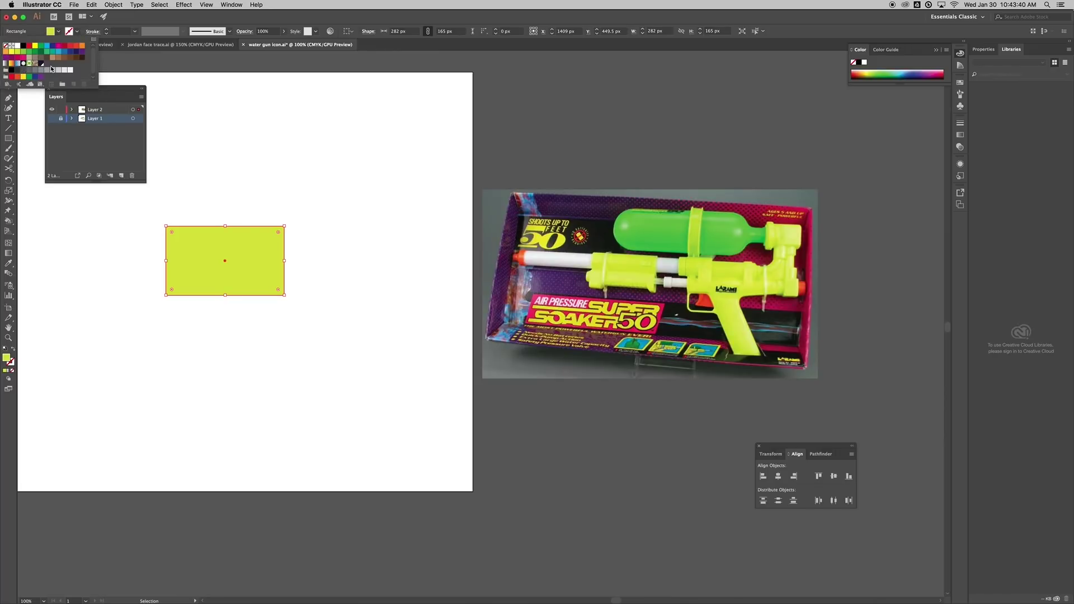
left_click(52, 46)
left_click(107, 29)
left_click(106, 29)
left_click(106, 30)
left_click(106, 30)
left_click(107, 29)
left_click(106, 29)
left_click(106, 29)
left_click(107, 29)
left_click(106, 29)
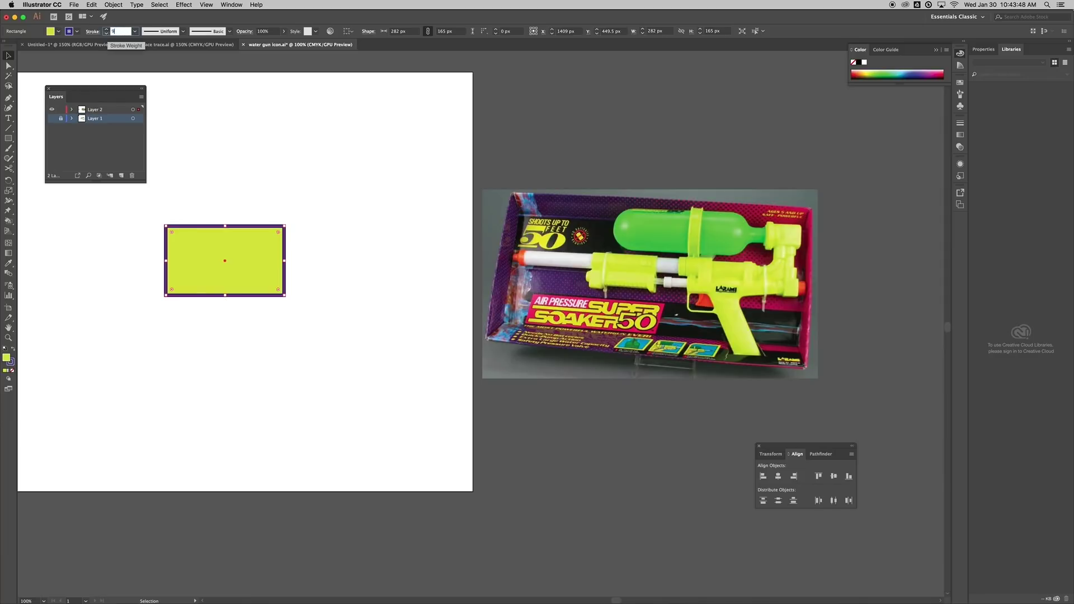
left_click(308, 159)
Duplicate the rectangle to its right and stretch the copy wider to form the gun's body
left_click(247, 246)
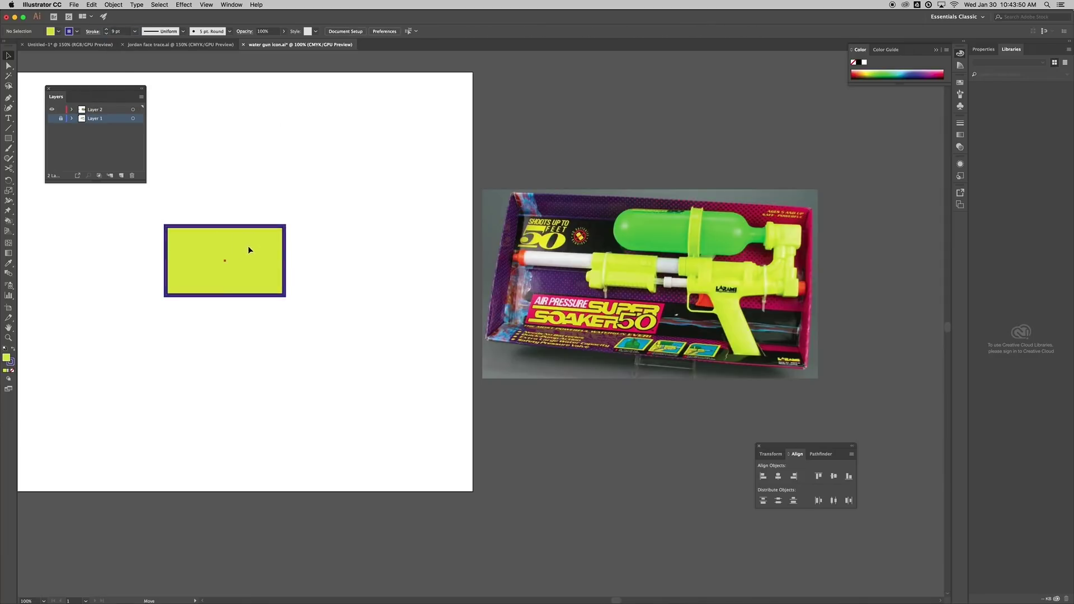
left_click_drag(244, 253, 395, 241)
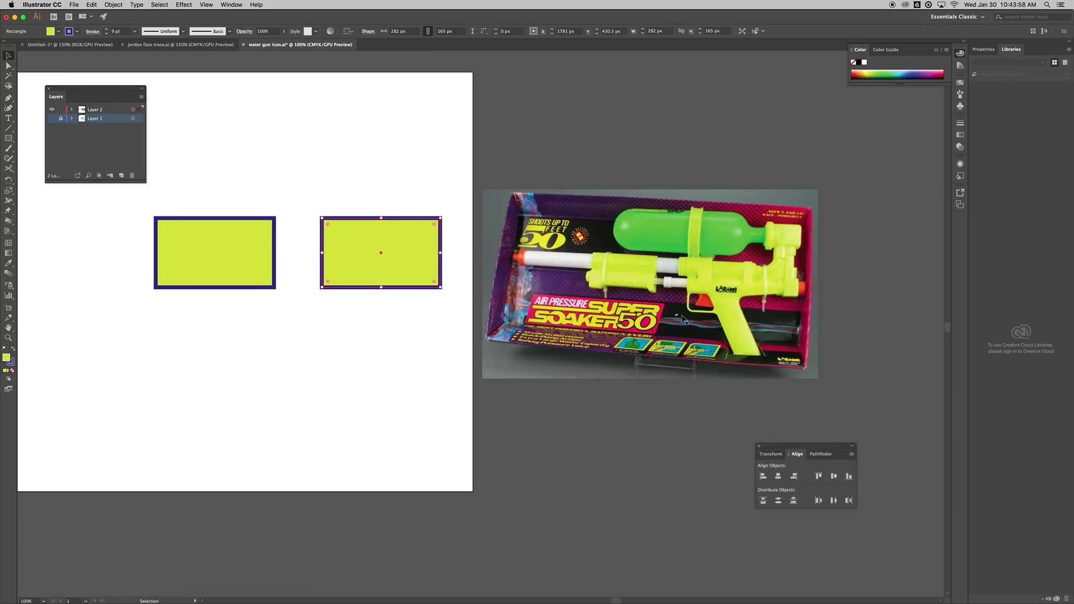
left_click_drag(442, 253, 511, 253)
Select both rectangles and move them together down and left on the artboard
left_click_drag(237, 189, 429, 401)
left_click_drag(357, 254, 267, 309)
left_click_drag(287, 352, 404, 345)
left_click(421, 361)
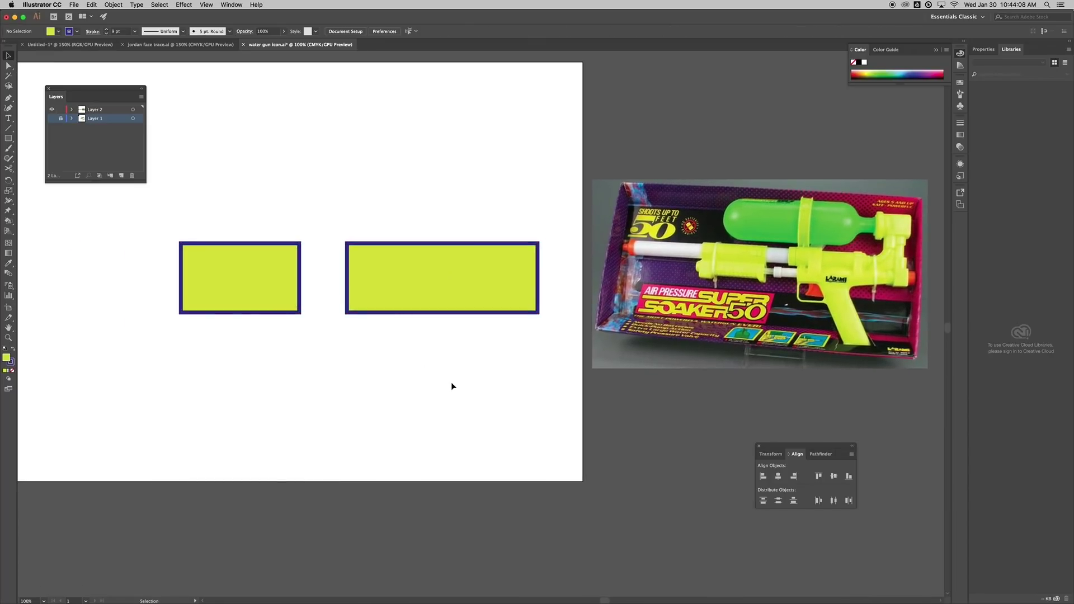
Draw a closed, slanted four-point handle about 237 by 249 px with the Pen tool, overlapping the body's lower edge
key("p")
left_click(413, 302)
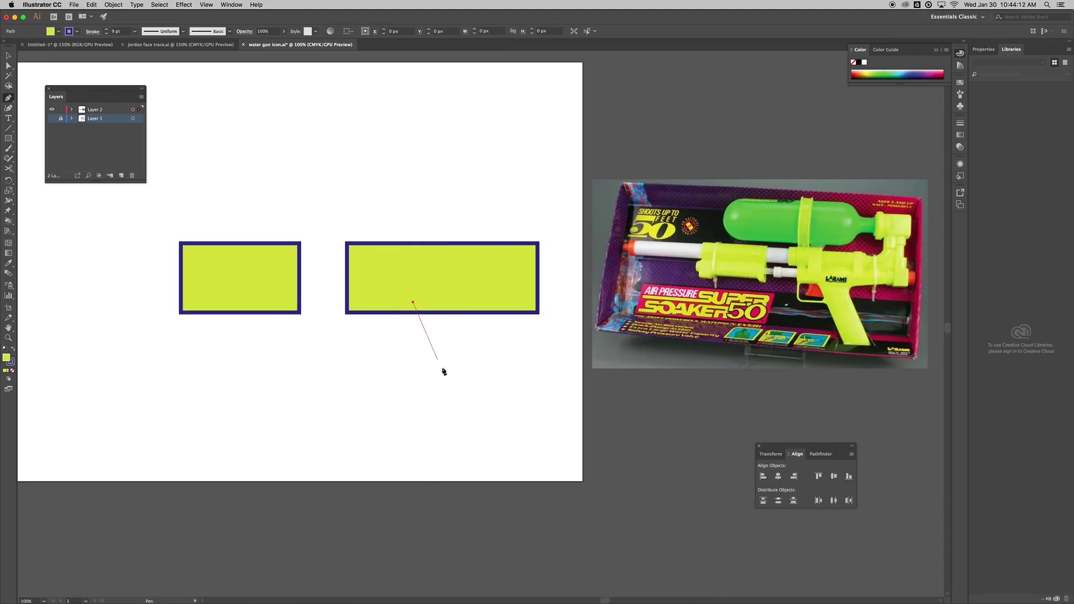
left_click(458, 399)
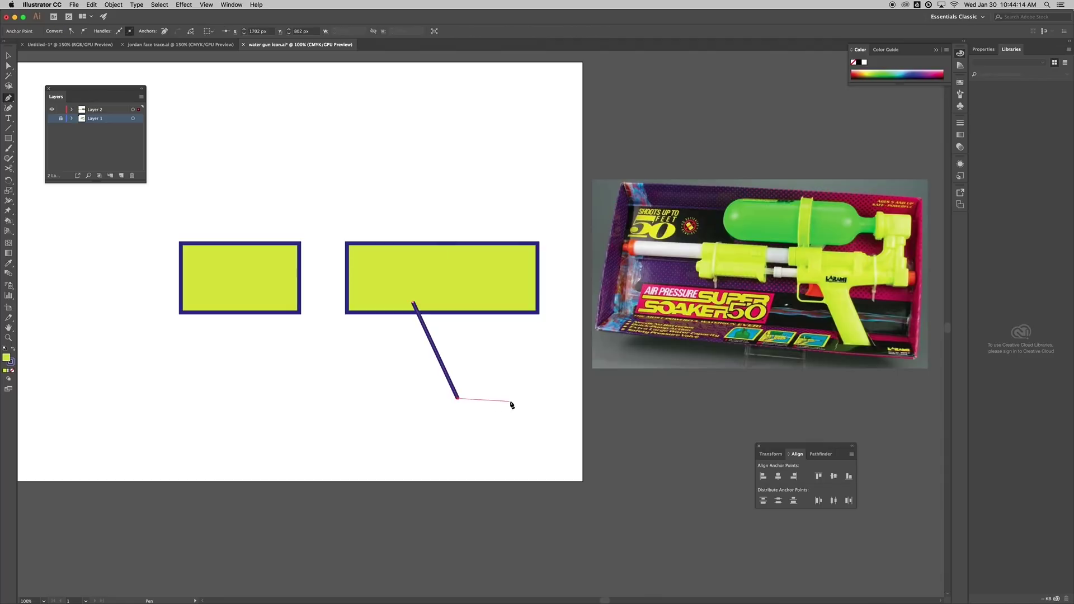
left_click(513, 398)
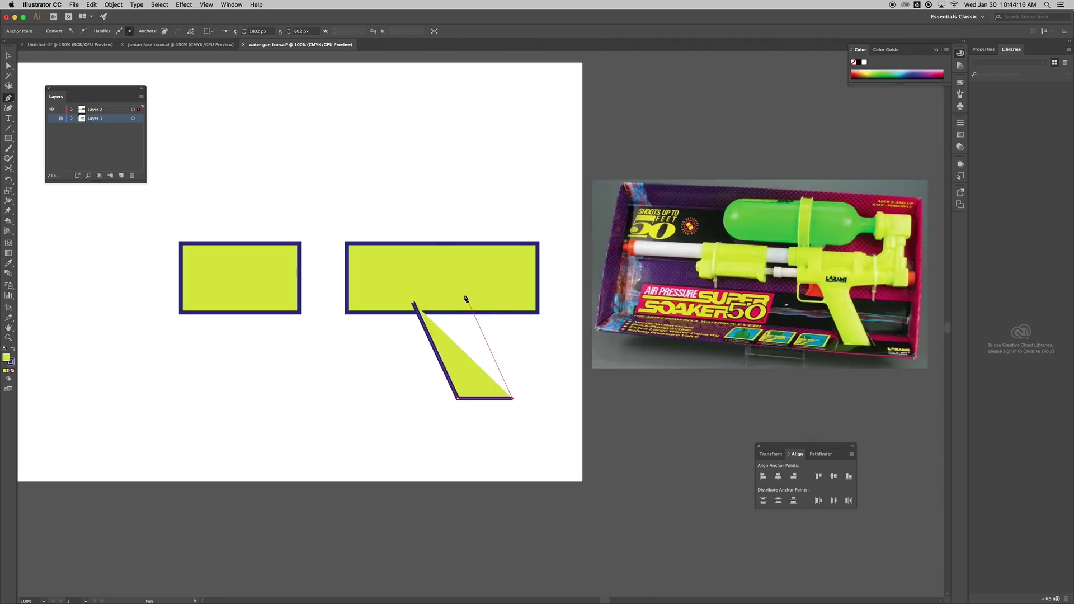
left_click(464, 294)
left_click(413, 303)
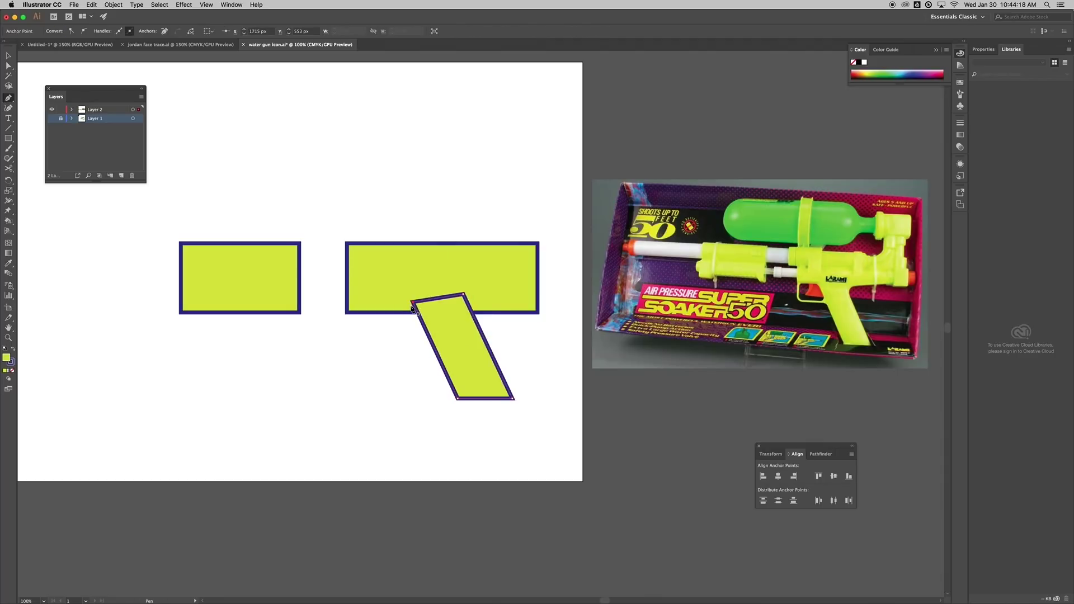
left_click(355, 385, "super")
Send the slanted handle to the back so it sits behind the body
left_click(471, 372)
right_click(458, 355)
mouse_move(490, 481)
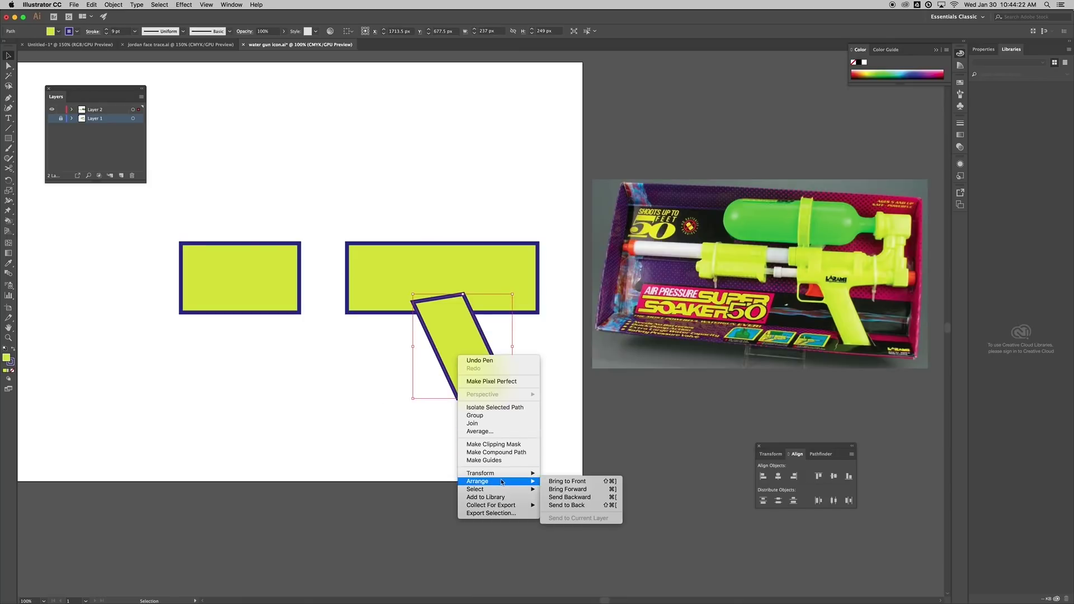
left_click(565, 505)
left_click(503, 439)
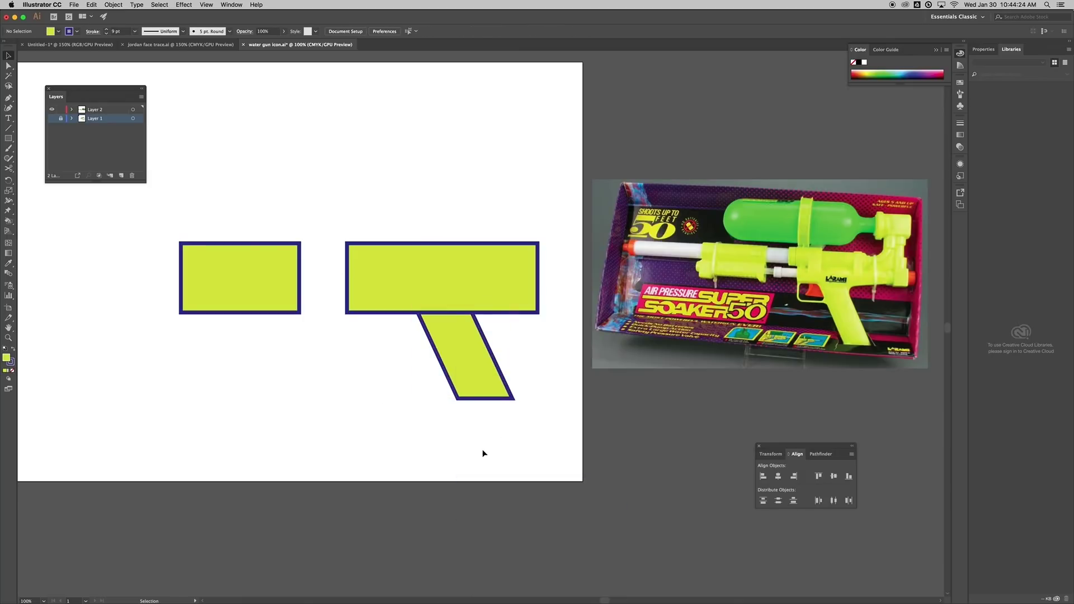
Draw an upright rectangle about 99 by 152 px overlapping the upper edge near the body's right end
left_click_drag(499, 307, 457, 303)
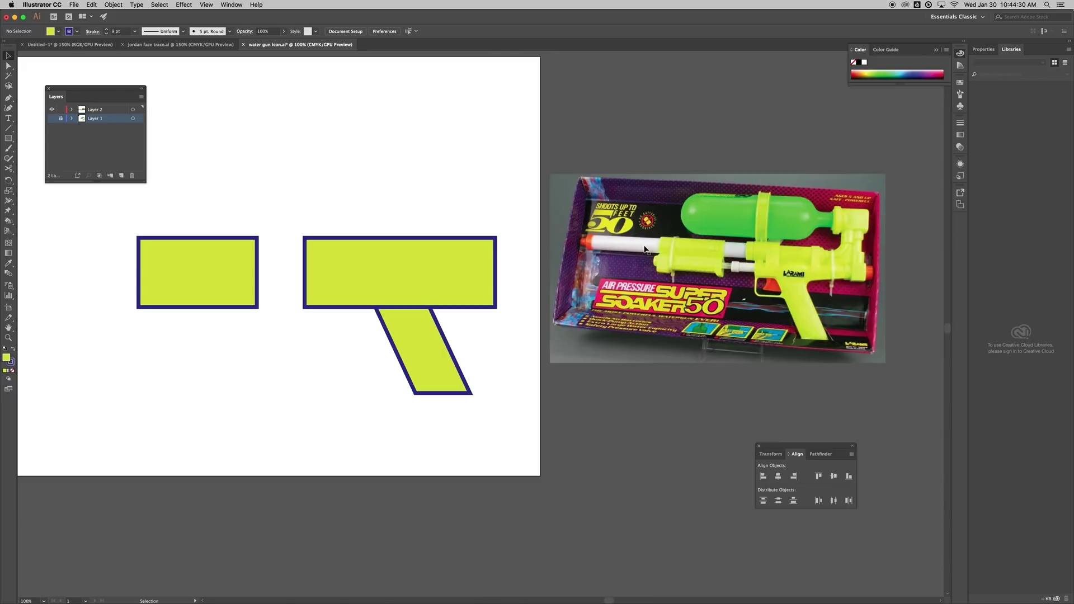
key("m")
left_click_drag(439, 207, 482, 272)
key("i")
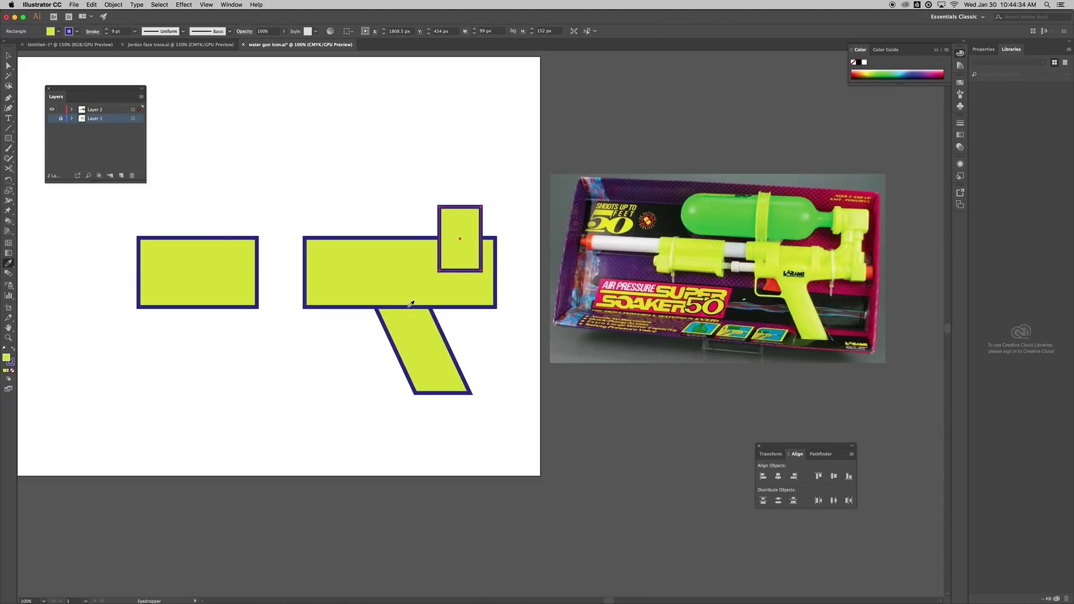
key("v")
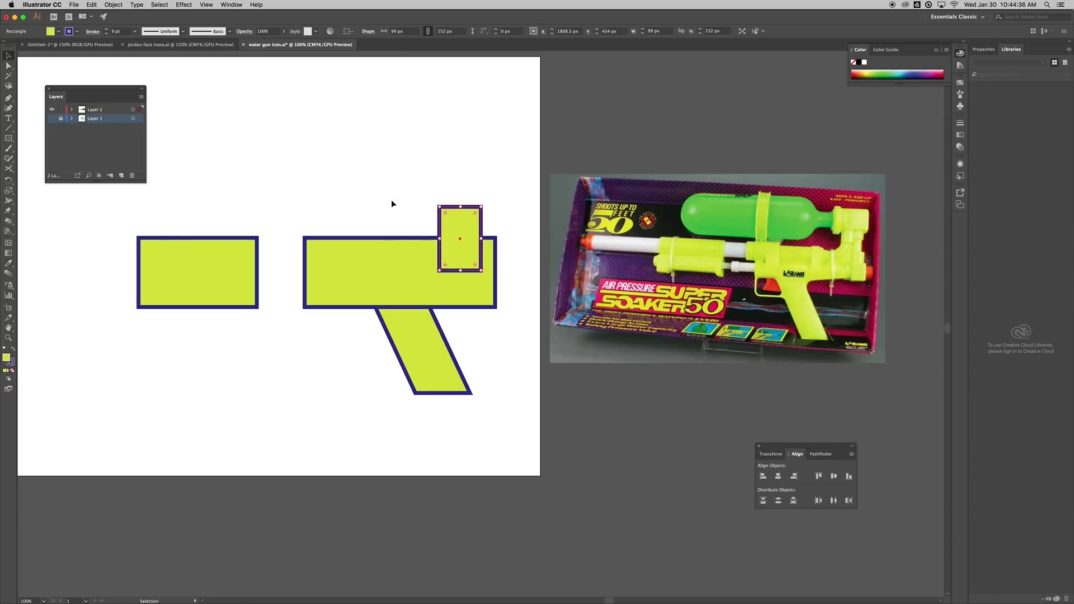
left_click(391, 185)
Send the small upright rectangle to the back, behind the gun's body
left_click(457, 224)
right_click(464, 231)
mouse_move(492, 358)
left_click(572, 382)
left_click(489, 139)
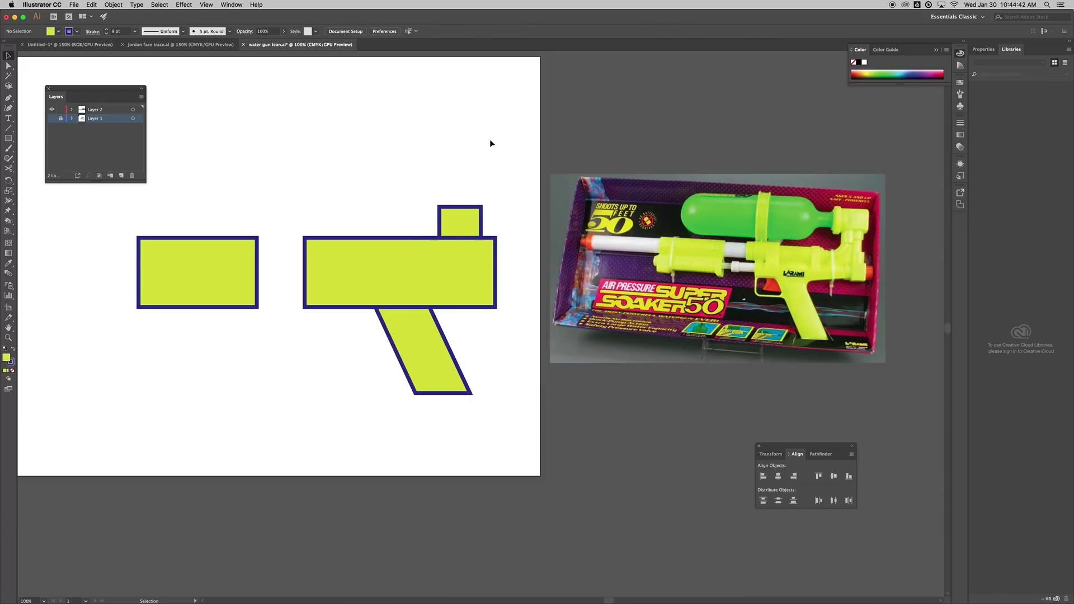
Duplicate the small upright rectangle above itself, widen the copy to about 160 px, and reduce its height
left_click(443, 219)
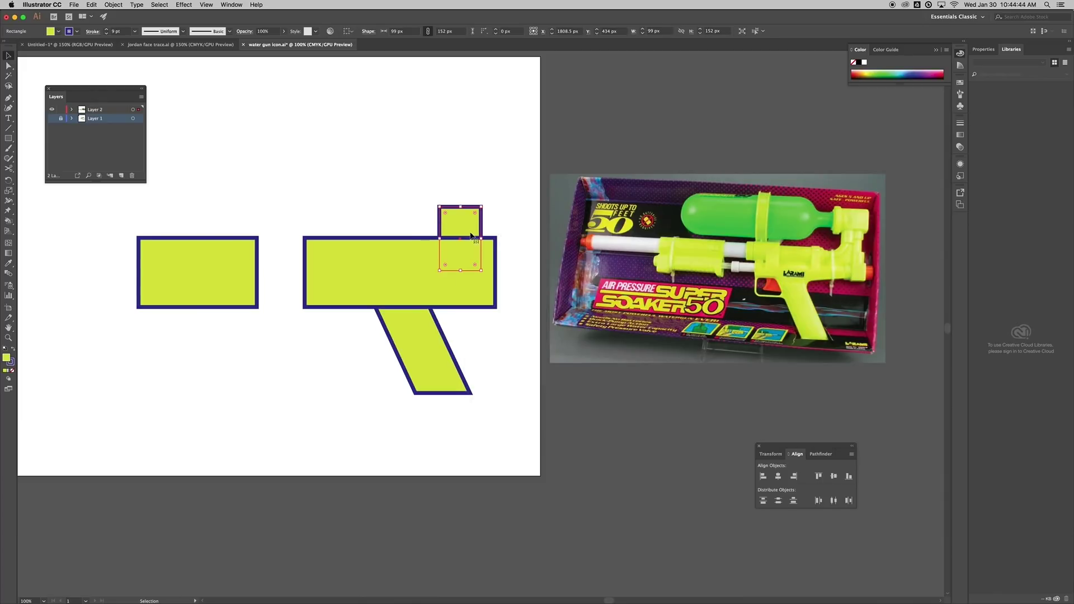
left_click_drag(456, 222, 495, 185)
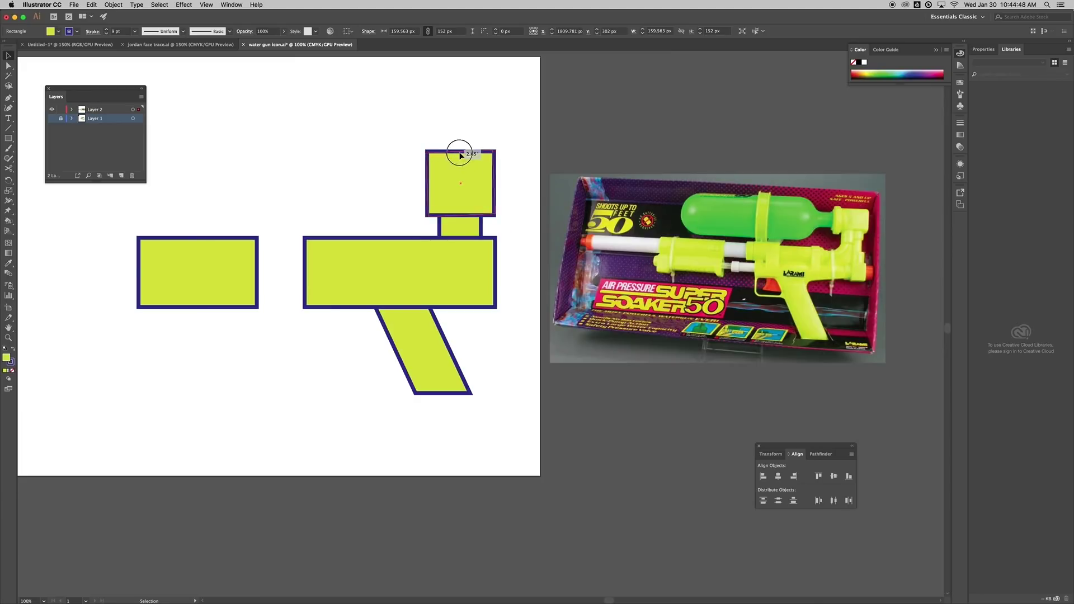
left_click_drag(461, 151, 462, 183)
left_click(498, 193)
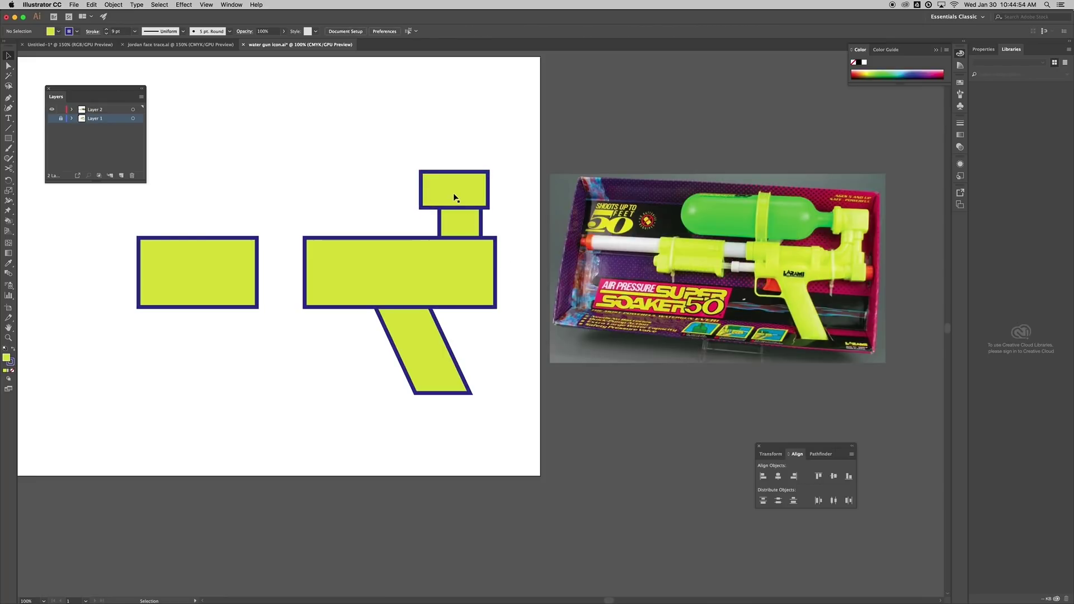
Add a rectangle about 58 by 86 px at the body's right end, filled with orange sampled from the photo
left_click(456, 220)
left_click_drag(457, 226, 508, 266)
key("i")
left_click(874, 270)
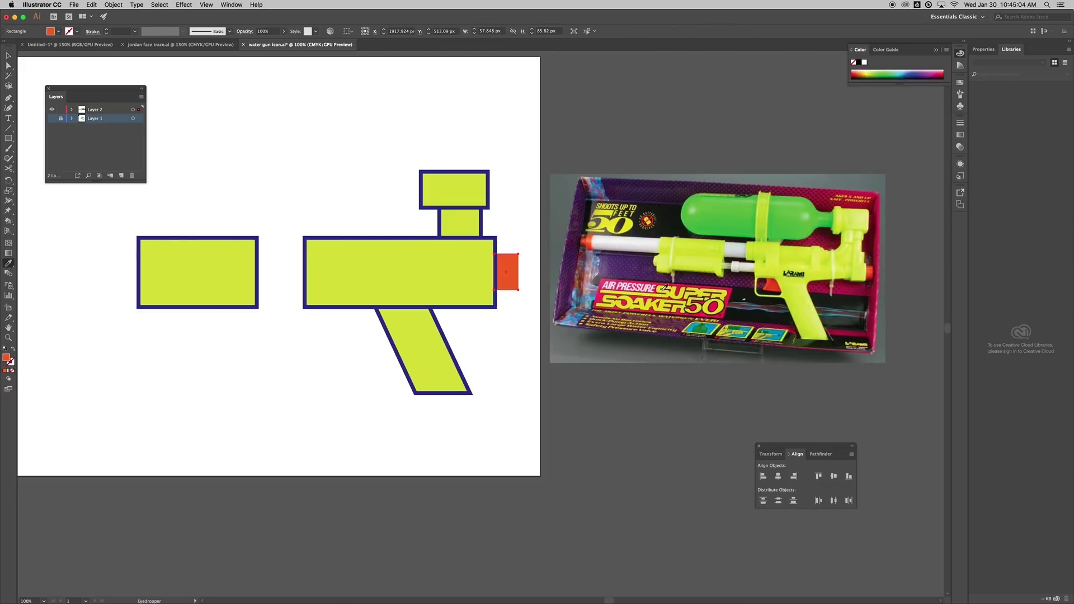
key("v")
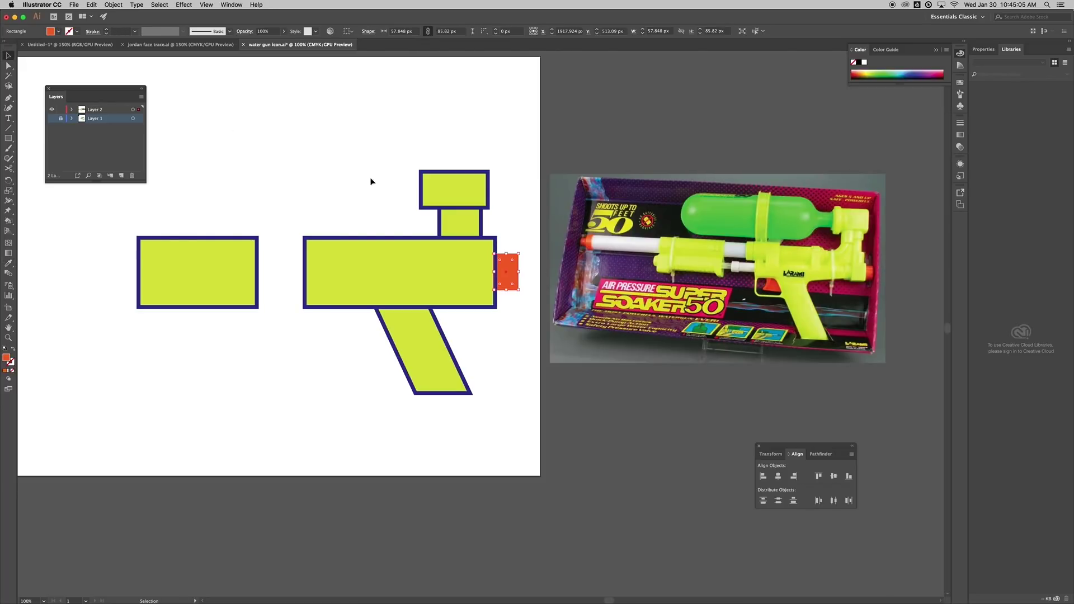
Give the orange rectangle a 9 pt dark purple stroke and move it left to tuck against the body
left_click(74, 32)
left_click(53, 51)
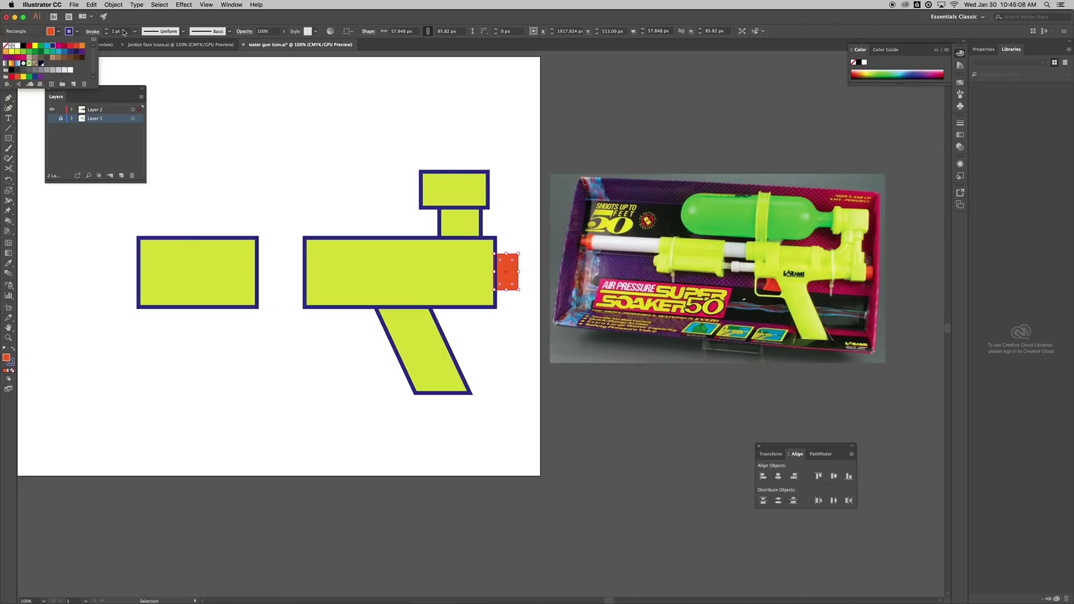
left_click(117, 31)
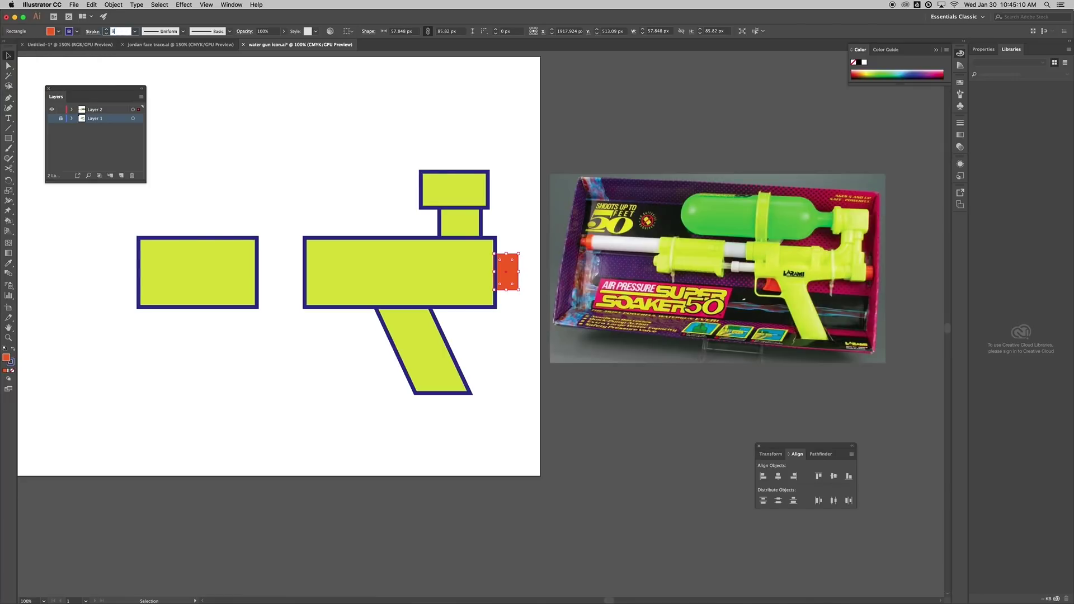
type("9")
key("Return")
left_click(304, 134)
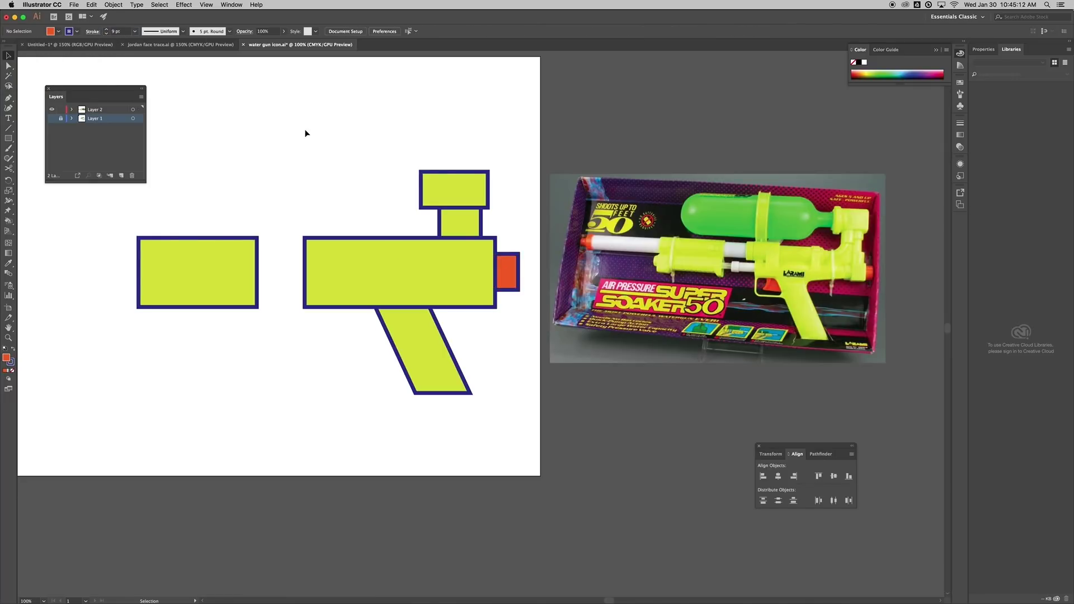
left_click_drag(507, 268, 498, 268)
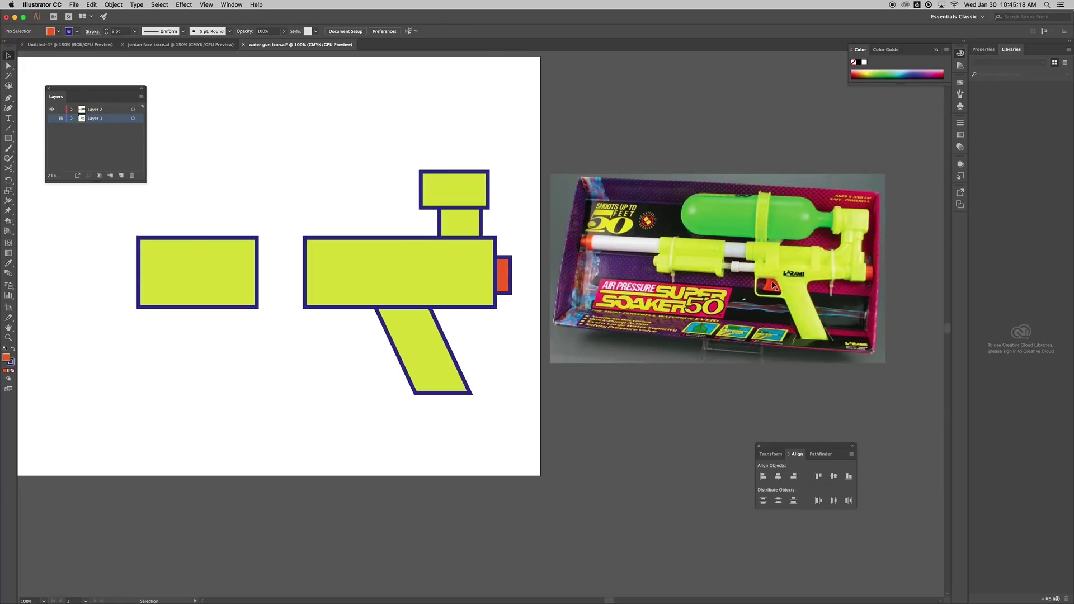
Draw the trigger guard with the Pen tool as an open angular path from the body's underside to the grip, without a fill
key("p")
left_click(320, 306)
left_click(334, 337)
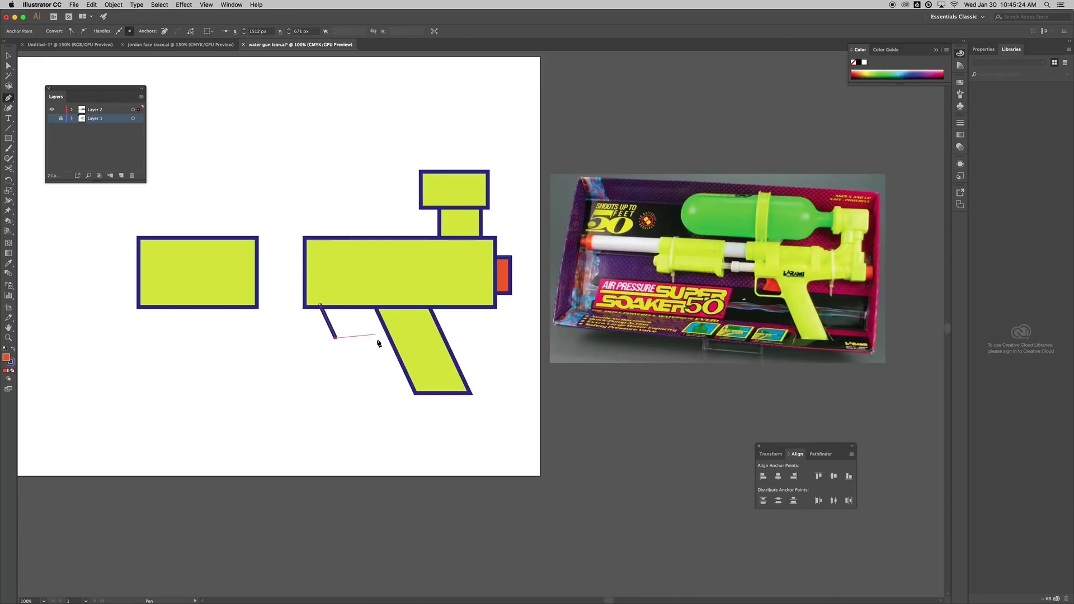
left_click(397, 338, "shift")
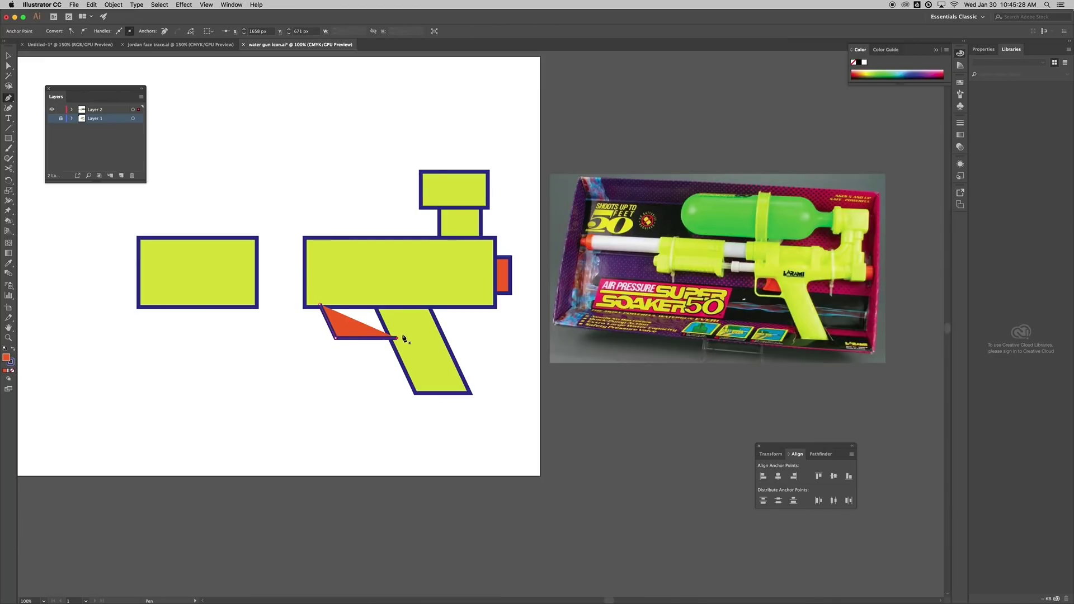
key("v")
left_click(11, 370)
left_click(380, 431)
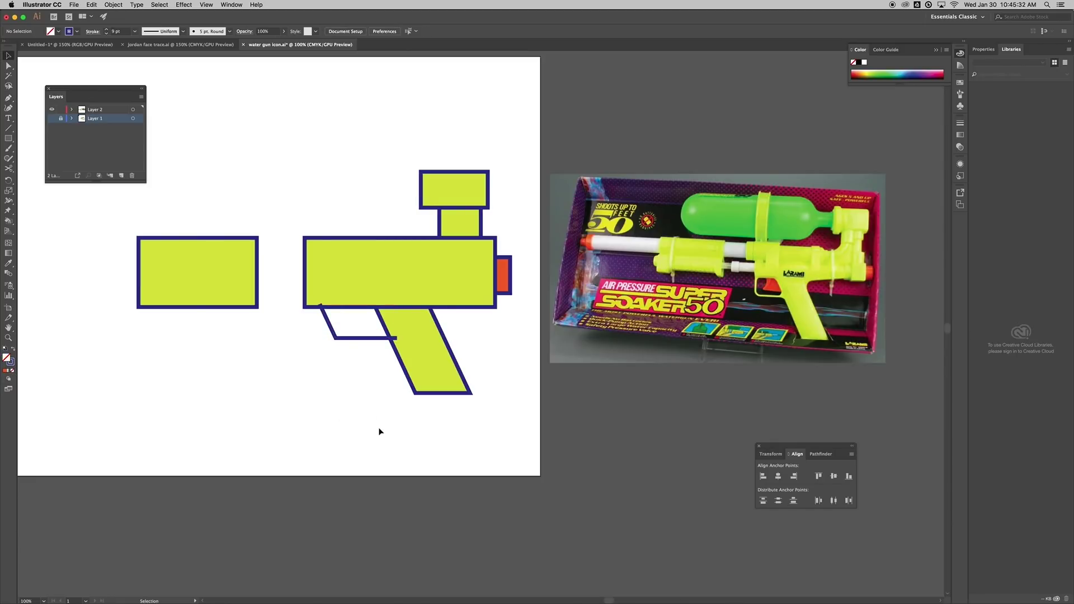
Send the trigger guard path to the back, behind the body and grip
left_click(374, 338)
right_click(373, 339)
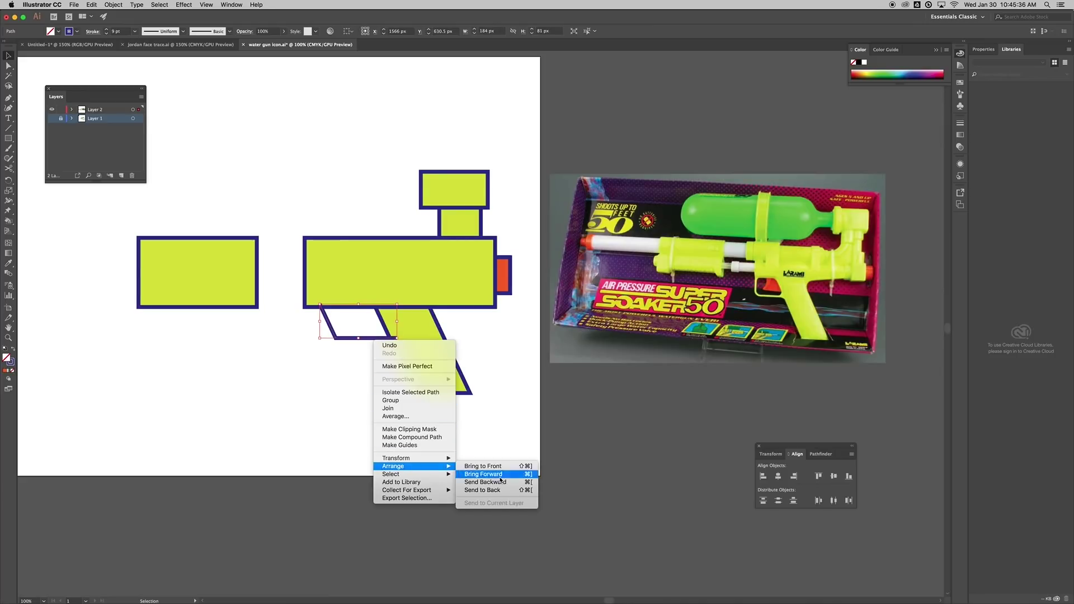
left_click(489, 491)
left_click(304, 392)
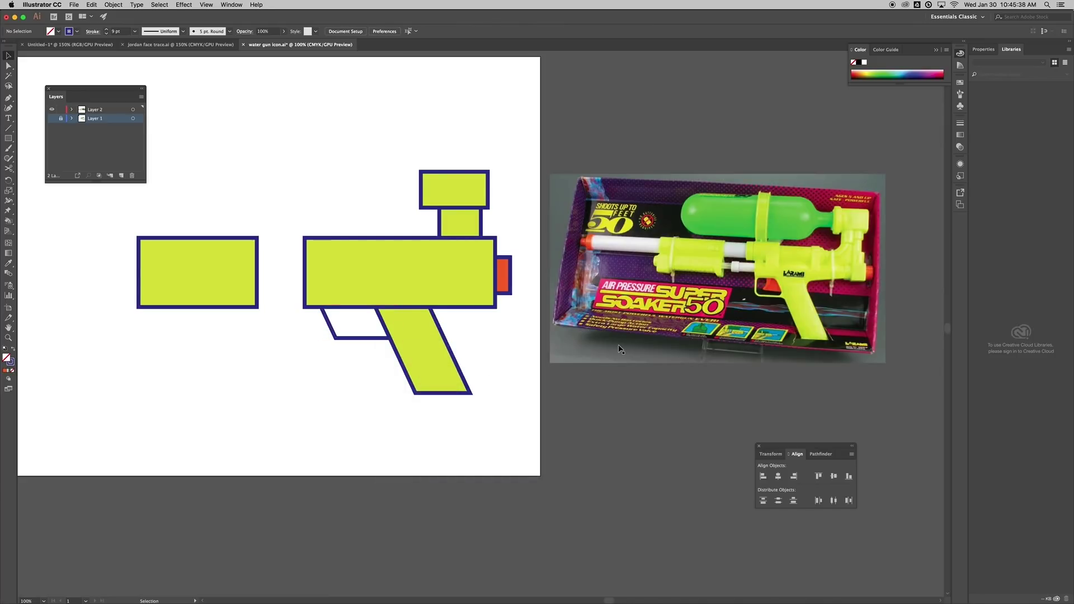
Draw a short curved trigger line about 62 px tall inside the guard, starting at the body's underside
key("p")
left_click(354, 301)
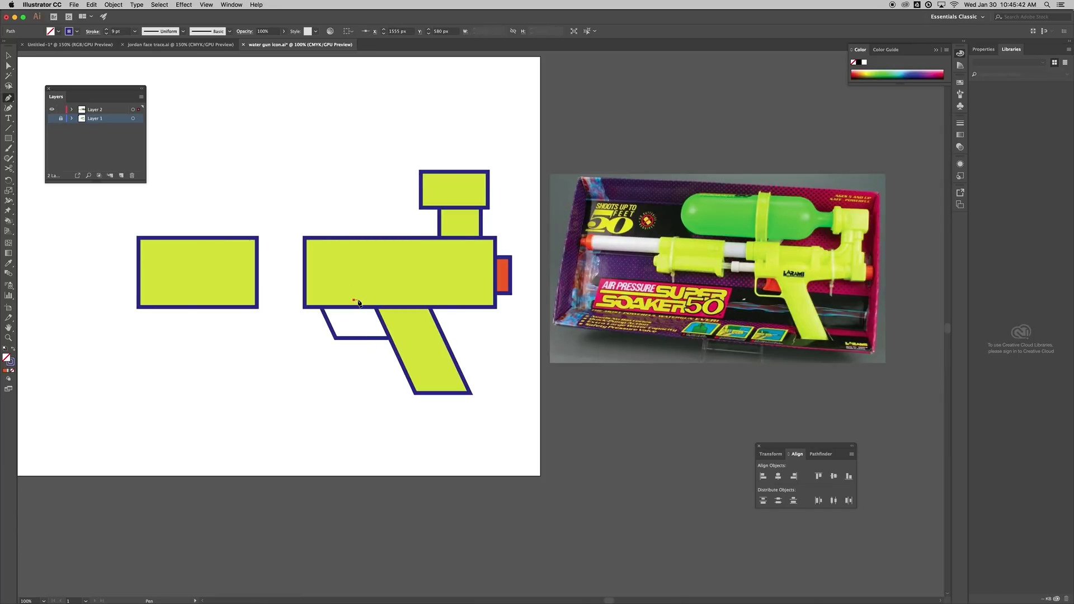
left_click_drag(348, 335, 348, 338)
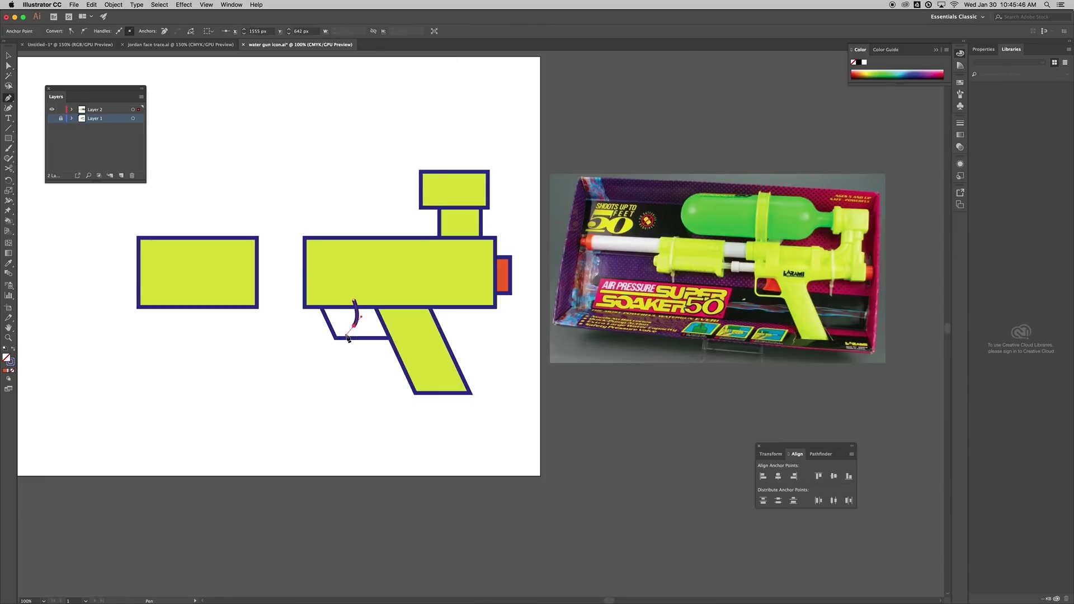
key("v")
left_click(348, 380)
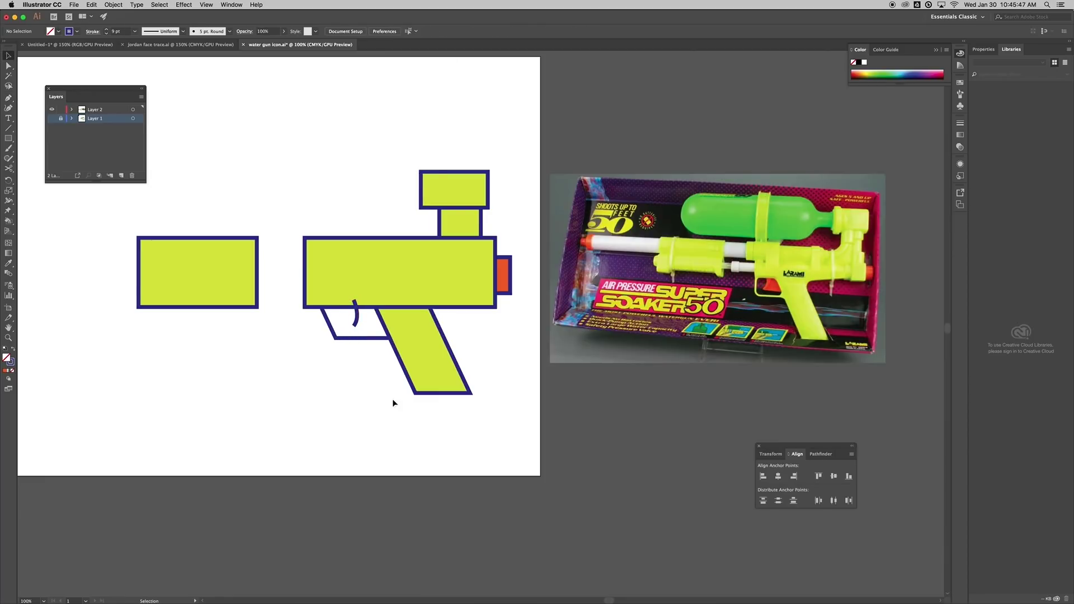
Apply a round cap to the curved trigger line's stroke
left_click(357, 322)
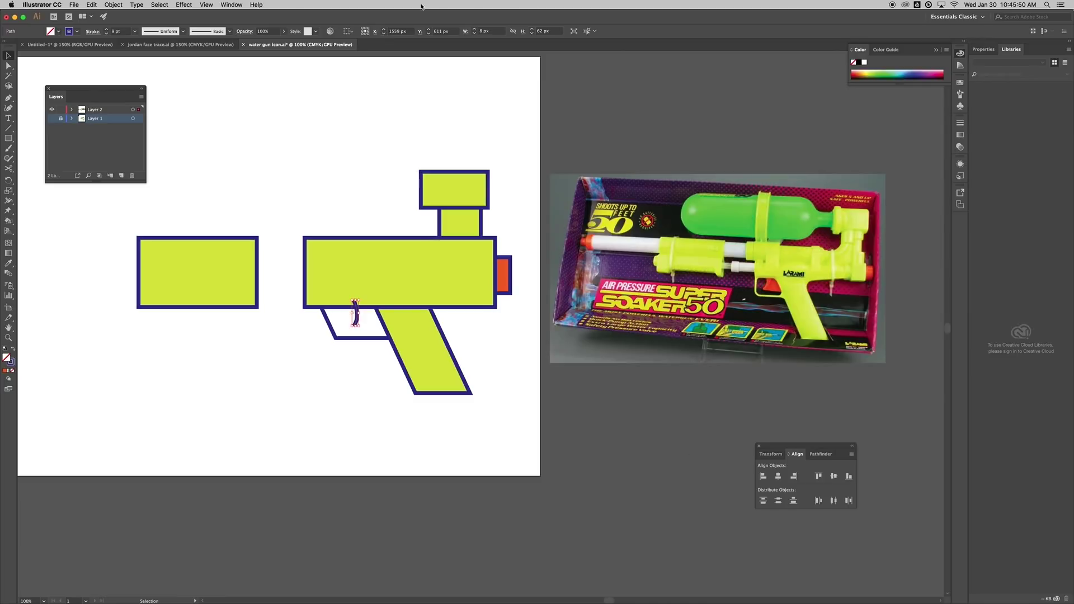
left_click(232, 5)
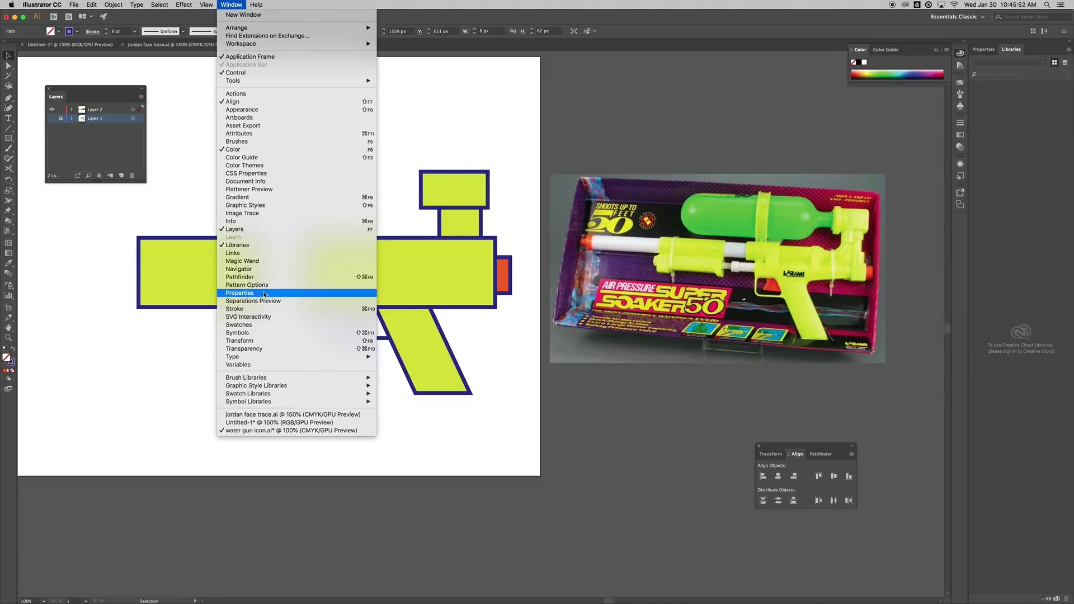
left_click(252, 109)
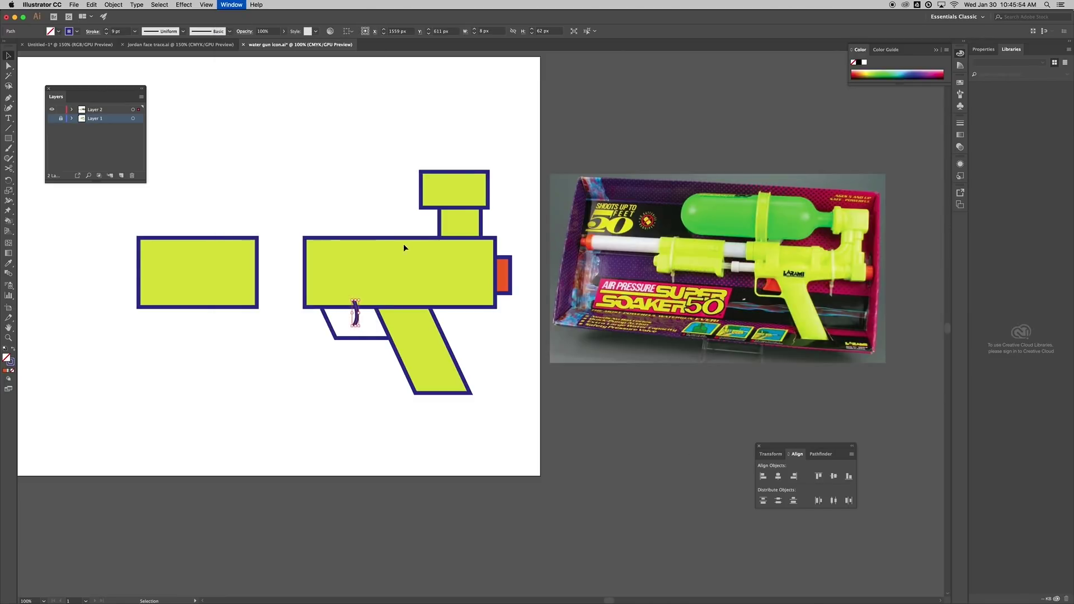
left_click_drag(390, 152, 274, 153)
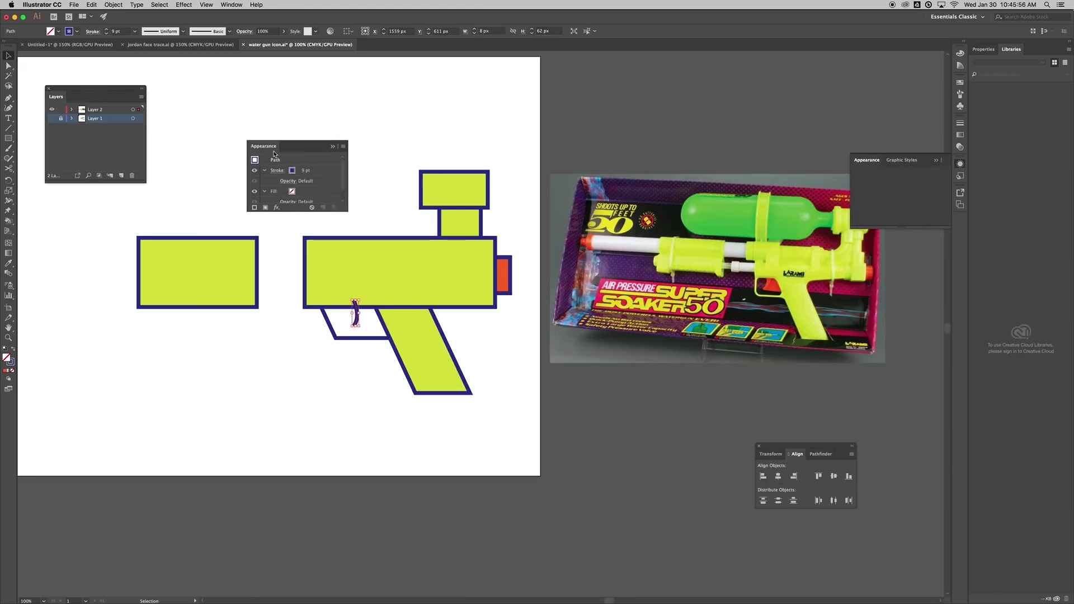
left_click(277, 171)
left_click(228, 193)
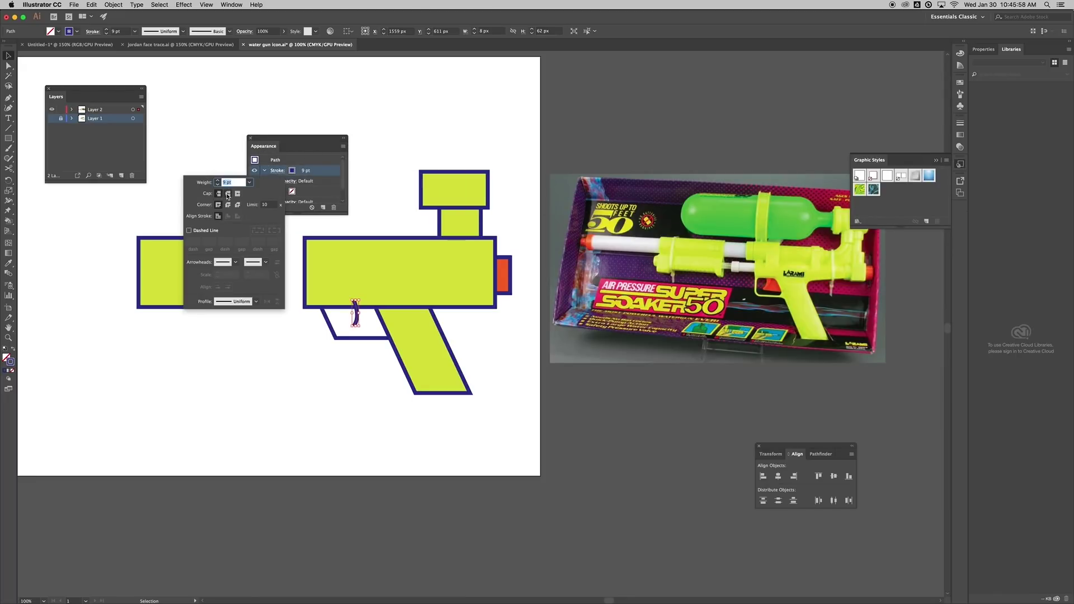
left_click(318, 130)
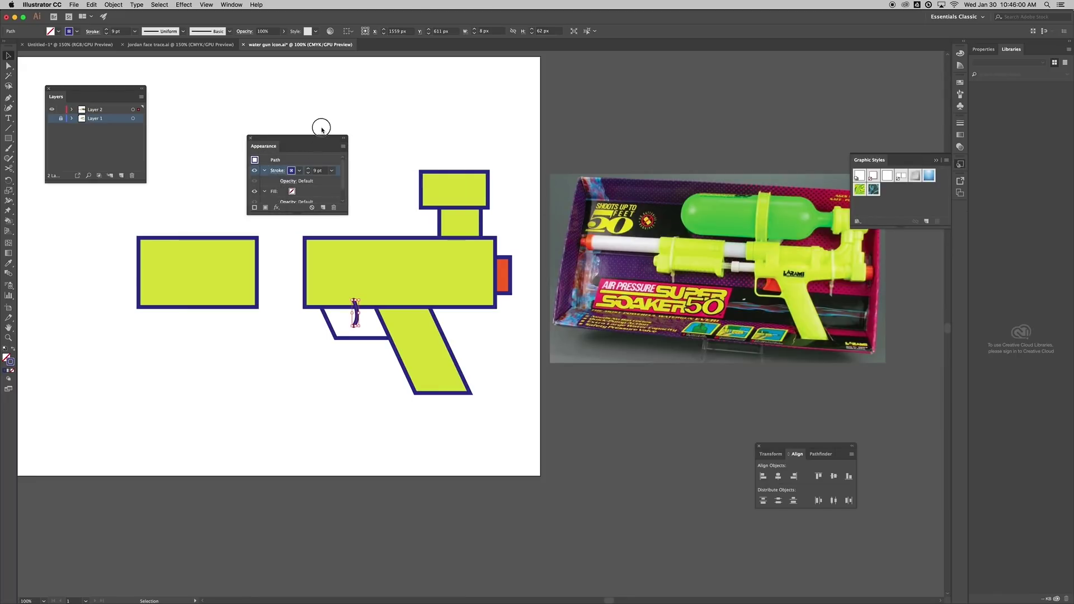
Set the trigger line's stroke weight to 13 pt
left_click(356, 314)
left_click(308, 169)
left_click(308, 169)
left_click(309, 169)
left_click(309, 169)
left_click(358, 156)
Send the trigger line to the back and move the Appearance panel away from the artwork
left_click(354, 313)
left_click(113, 4)
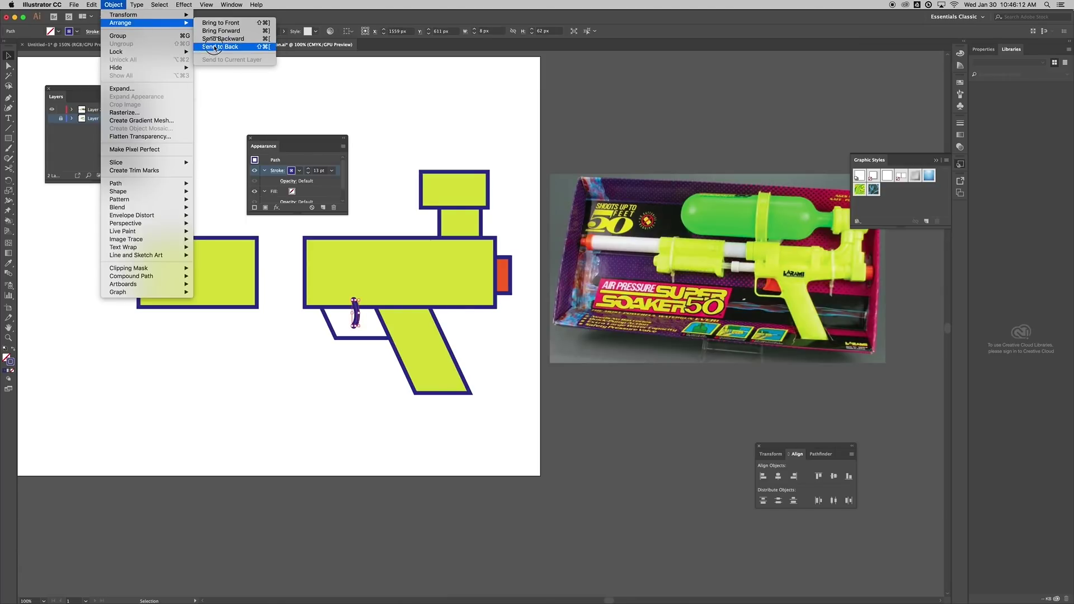
left_click(215, 48)
left_click_drag(277, 137, 641, 102)
left_click(388, 211)
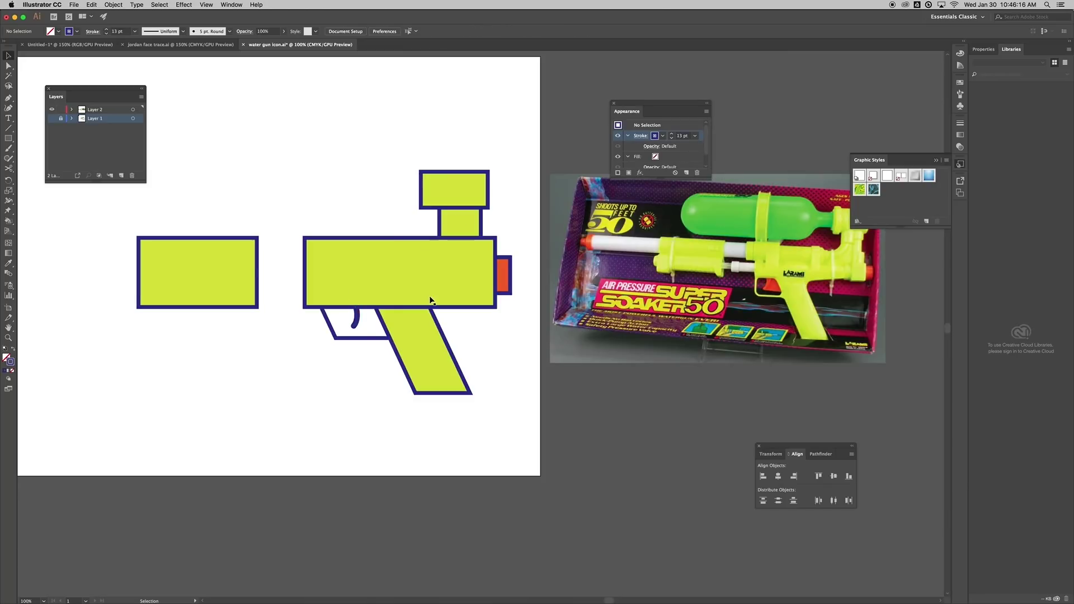
Add a rectangle about 75 by 61 px between the trigger line and grip, copying the orange end rectangle's fill and stroke
key("m")
mouse_move(354, 301)
left_mouse_down()
mouse_move(402, 338)
mouse_move(371, 304)
left_mouse_up()
key("v")
key("i")
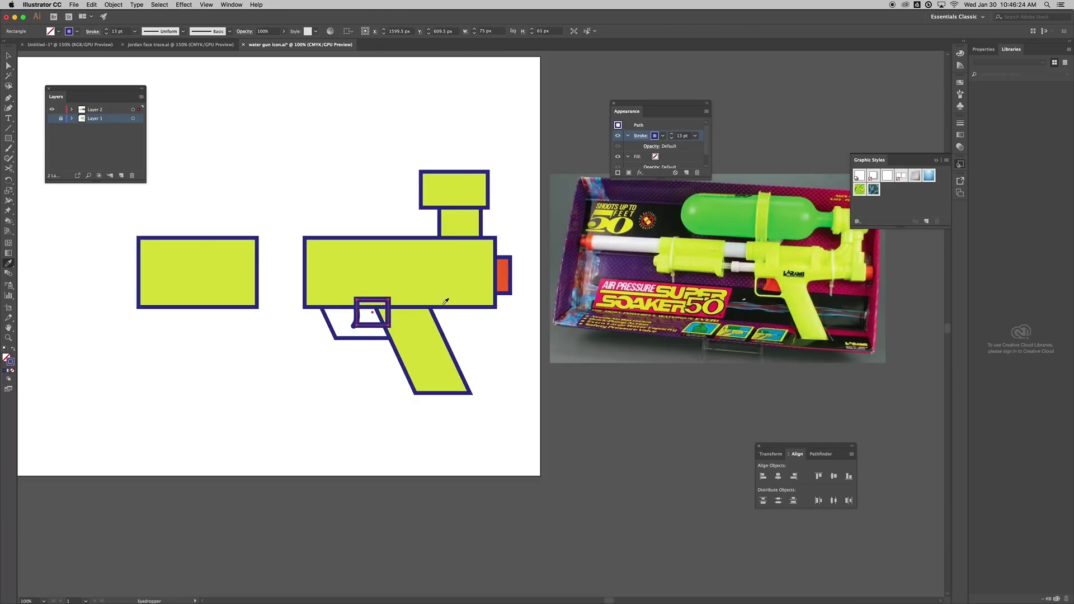
left_click(506, 275)
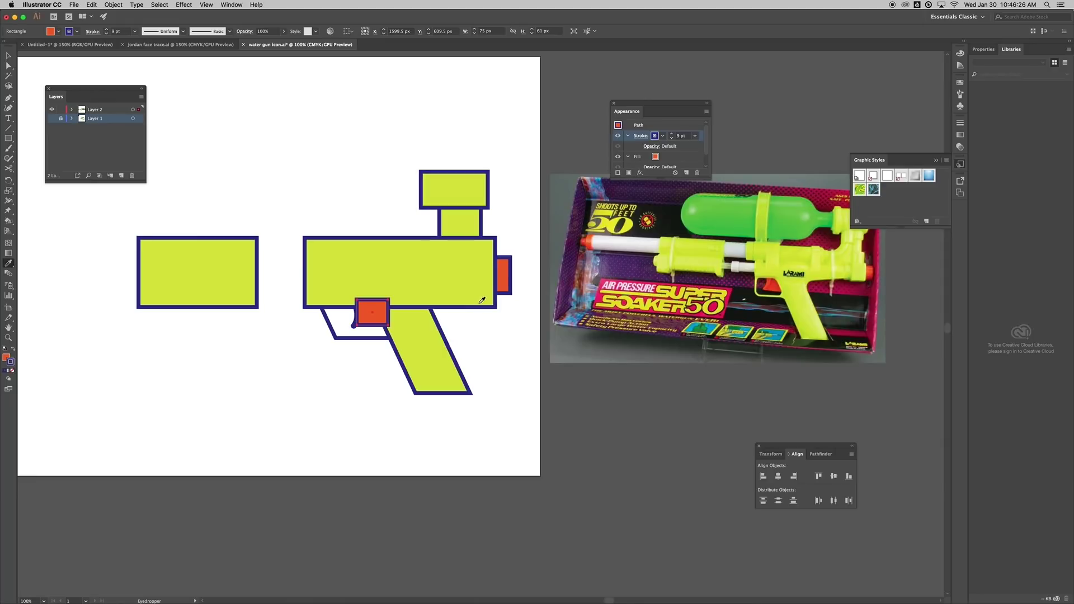
key("v")
Send the orange trigger rectangle to the back, behind the body, grip and trigger line
right_click(371, 312)
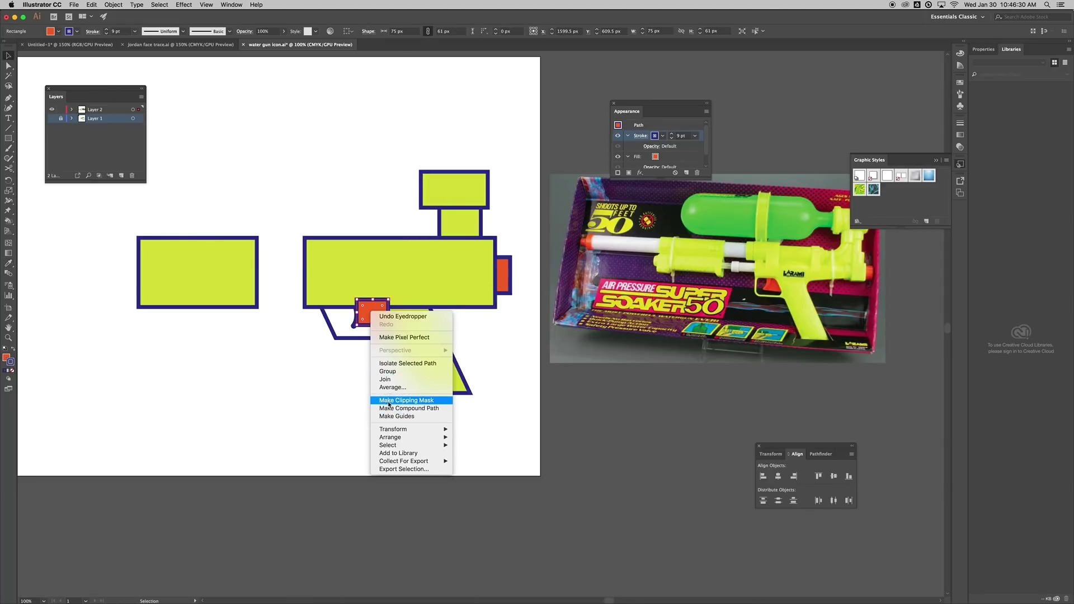
mouse_move(408, 437)
left_click(495, 453)
left_click(498, 366)
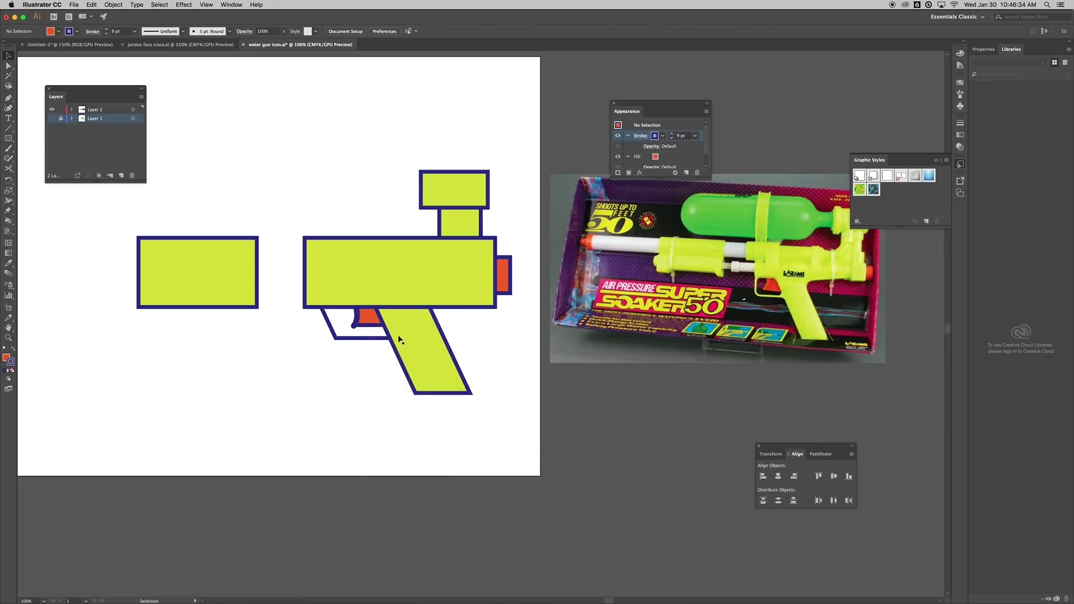
left_click(370, 318)
left_click(361, 391)
Add a white rectangle about 194 by 58 px bridging the gap between the front block and the body
key("m")
left_click_drag(244, 245, 325, 269)
key("i")
left_click(50, 31)
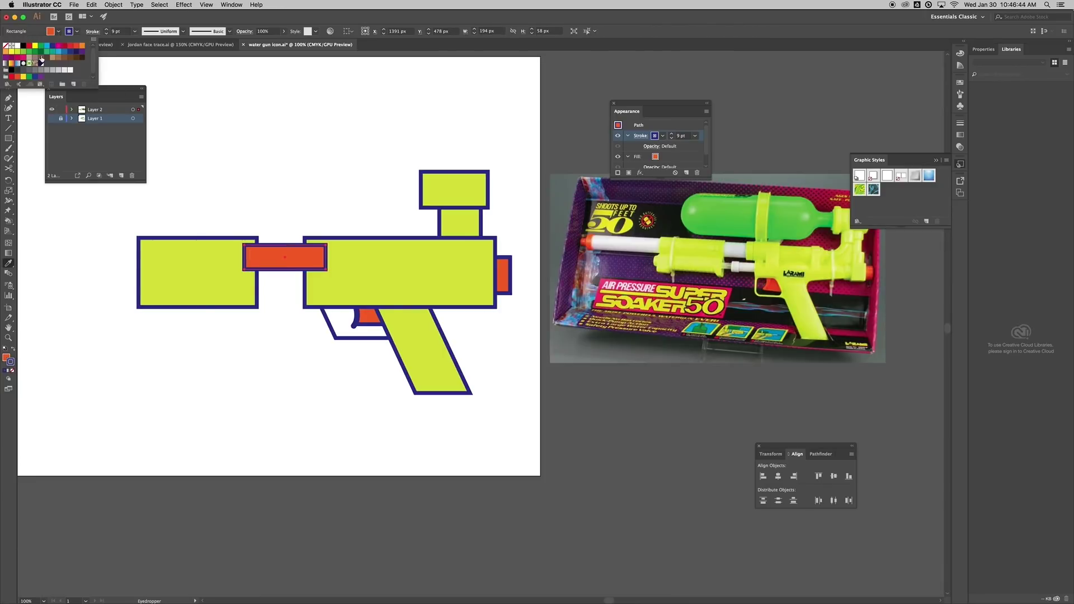
left_click(18, 46)
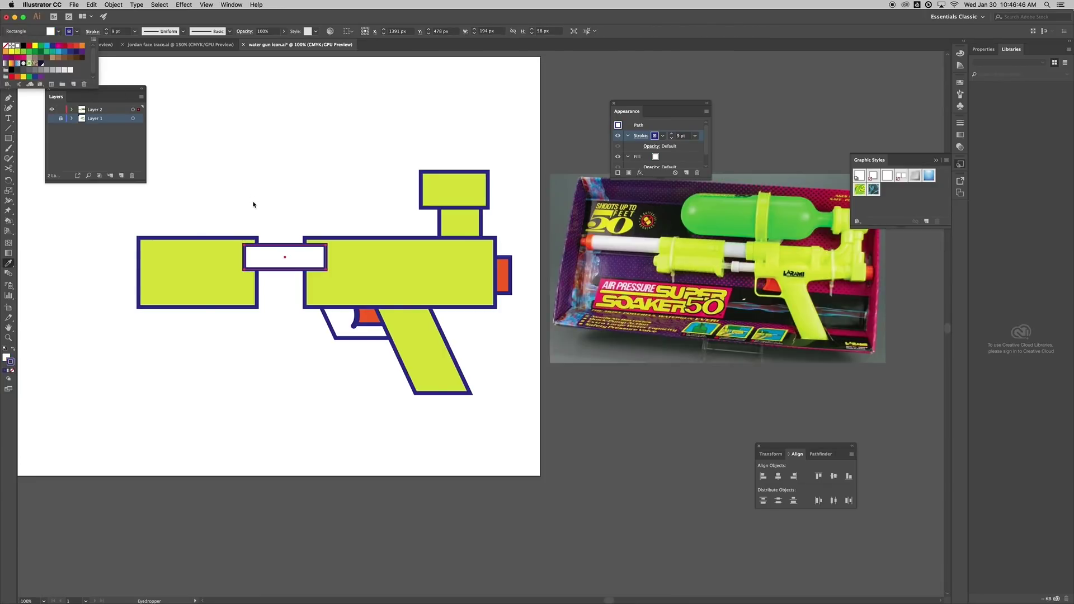
key("Escape")
key("v")
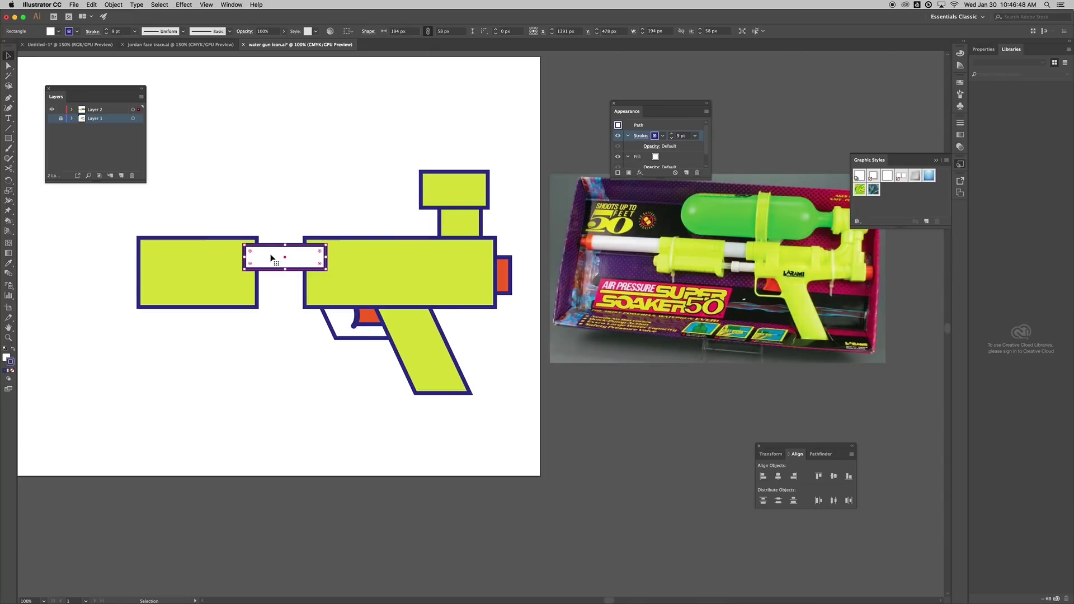
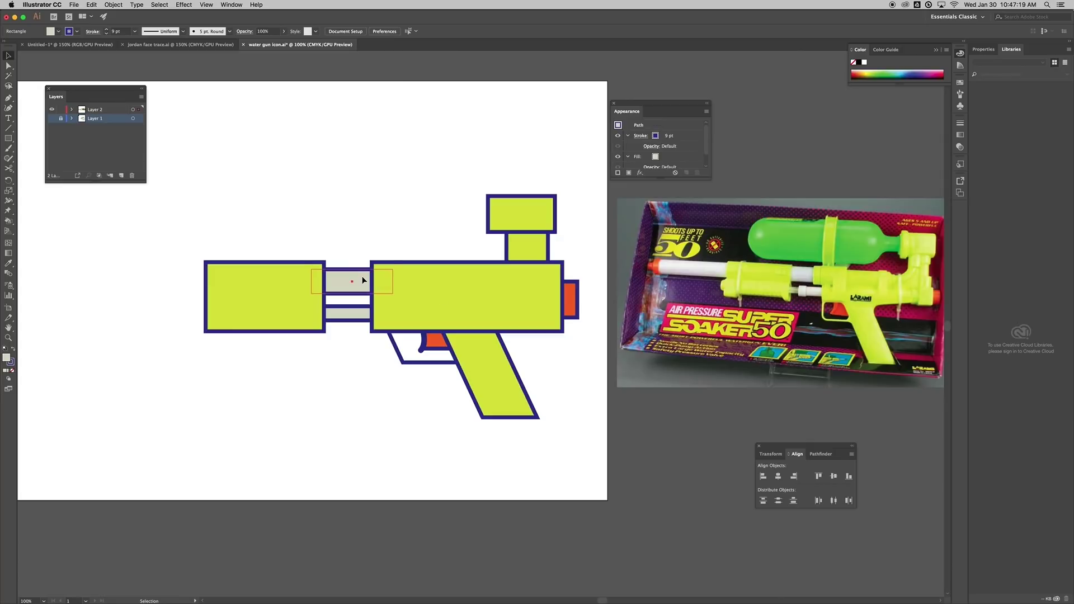
Extend the upper grey barrel past the front block to about 784 px wide and place a copy of the orange end rectangle on its tip
left_click_drag(313, 281, 64, 286)
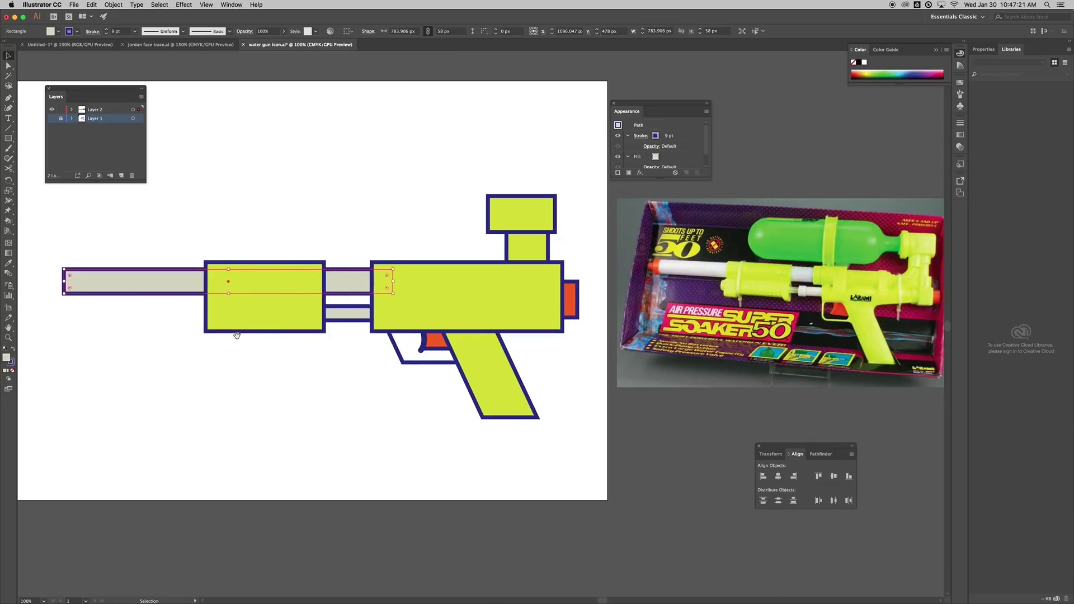
left_click_drag(233, 334, 403, 367)
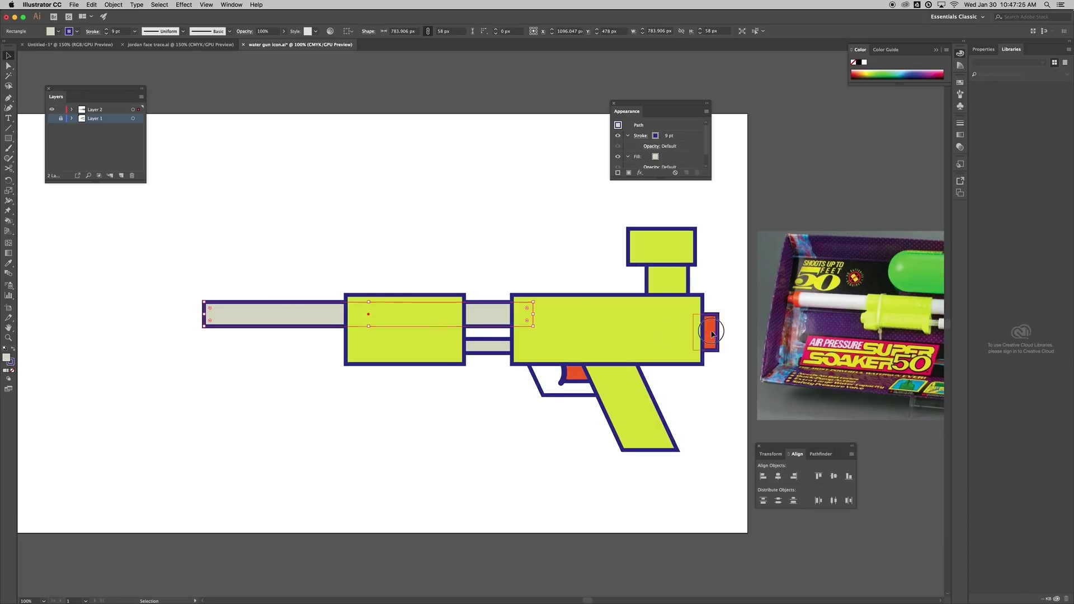
left_click_drag(704, 342, 205, 315)
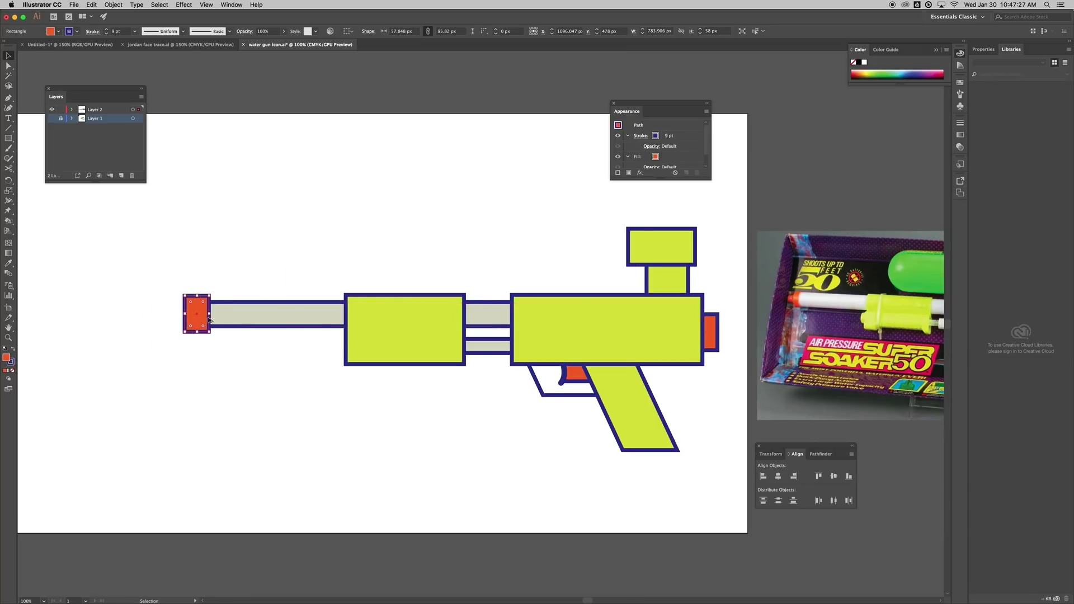
Try to send the orange barrel-tip rectangle to the back
right_click(197, 307)
mouse_move(235, 432)
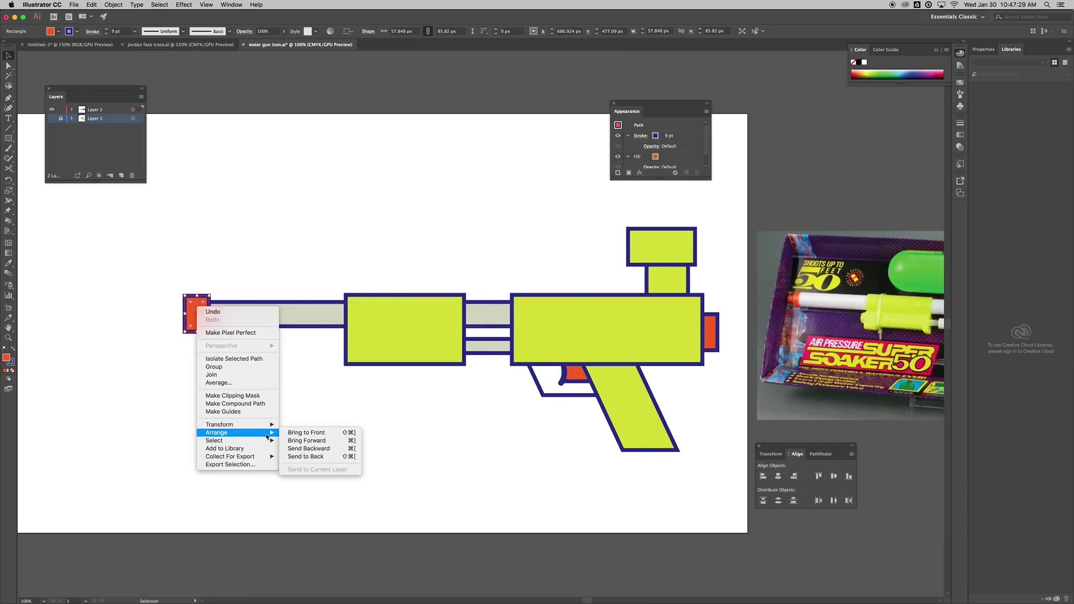
left_click(297, 456)
key("super+shift+a")
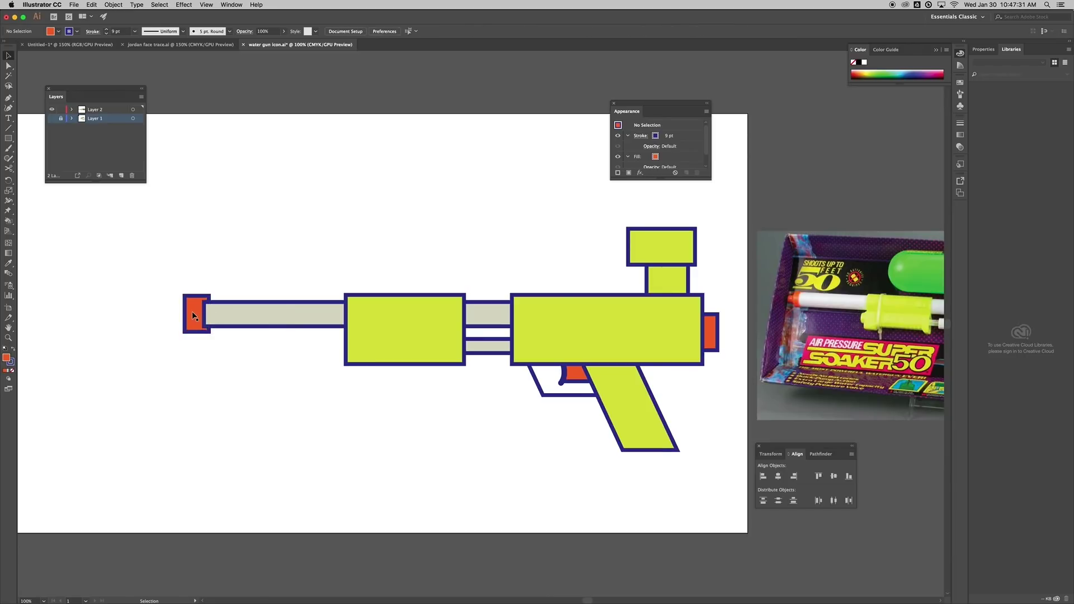
key("super+z")
Add a copy of the barrel-tip rectangle, about 51 px high, on its outer side and send it to the back
left_click(208, 309)
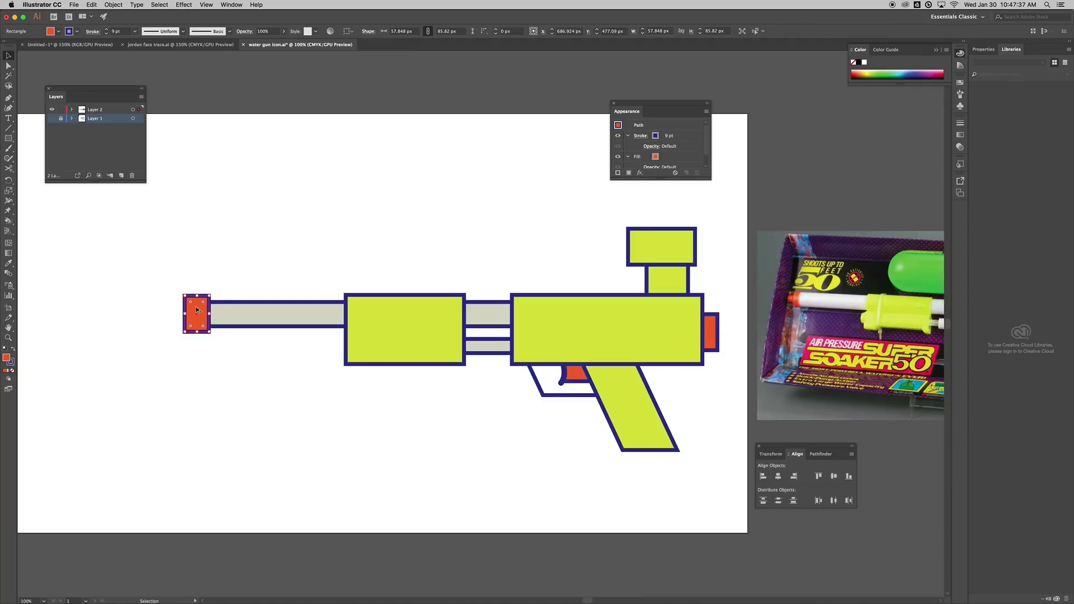
left_click_drag(197, 309, 174, 303)
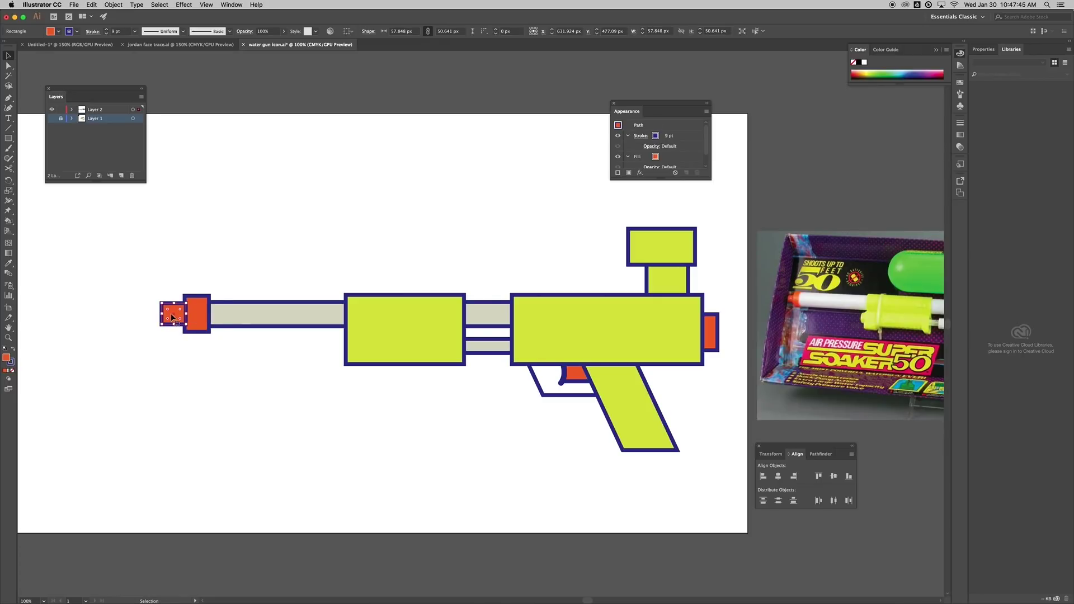
right_click(172, 313)
mouse_move(224, 441)
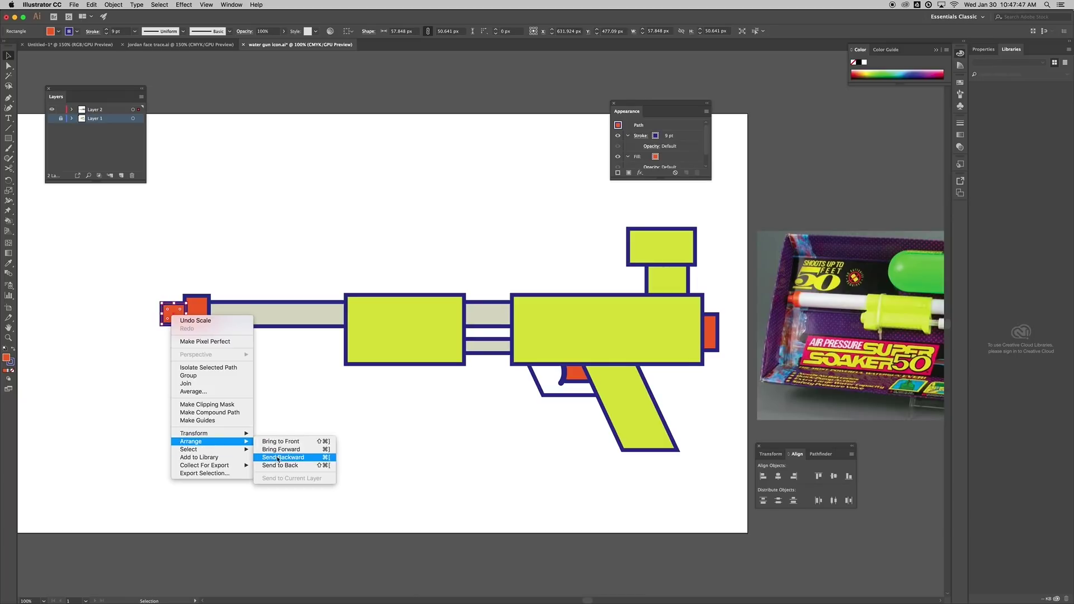
left_click(281, 465)
left_click(320, 446)
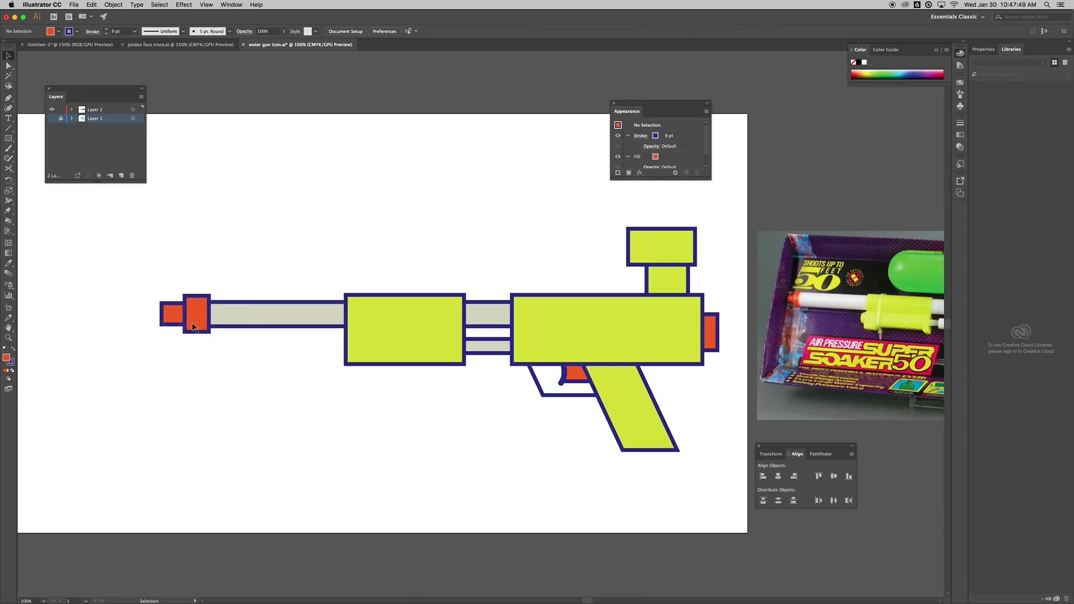
Try to round the corners of the small outer orange tip rectangle completely
left_click(175, 315)
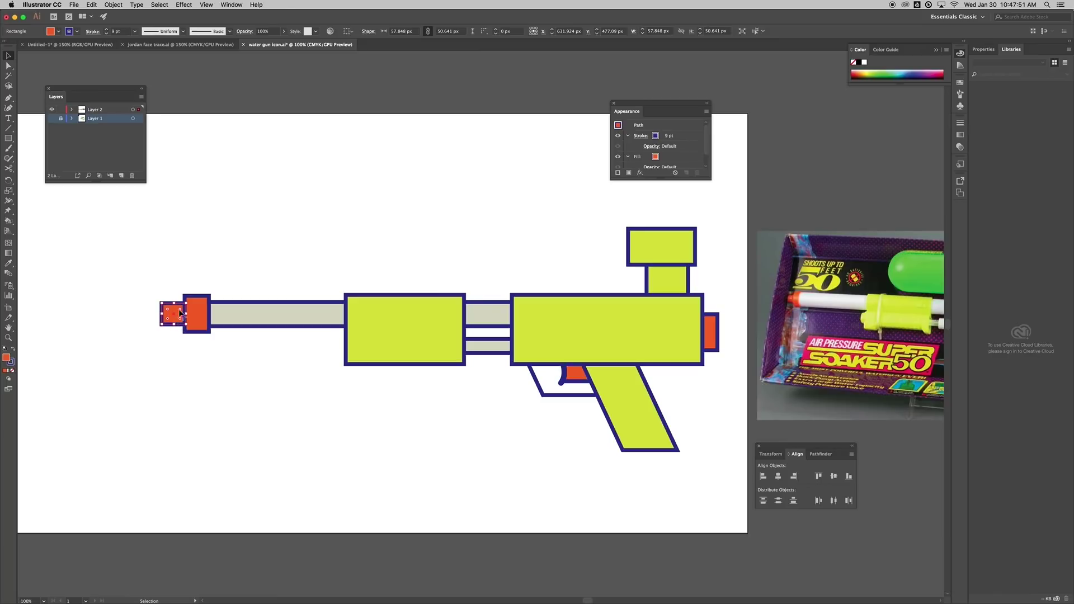
left_click_drag(169, 312, 191, 315)
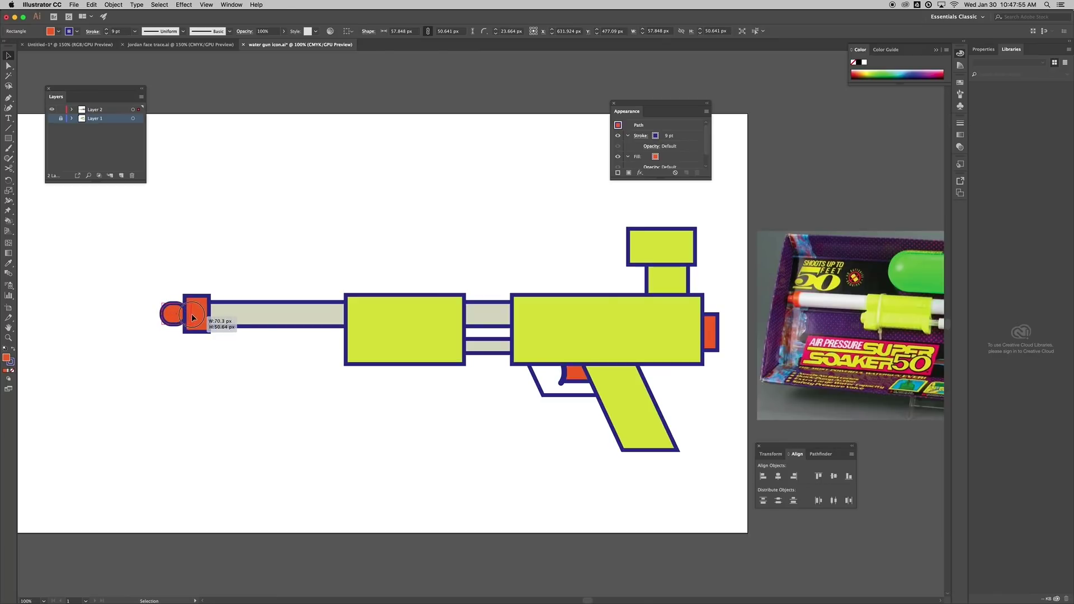
left_click(239, 270)
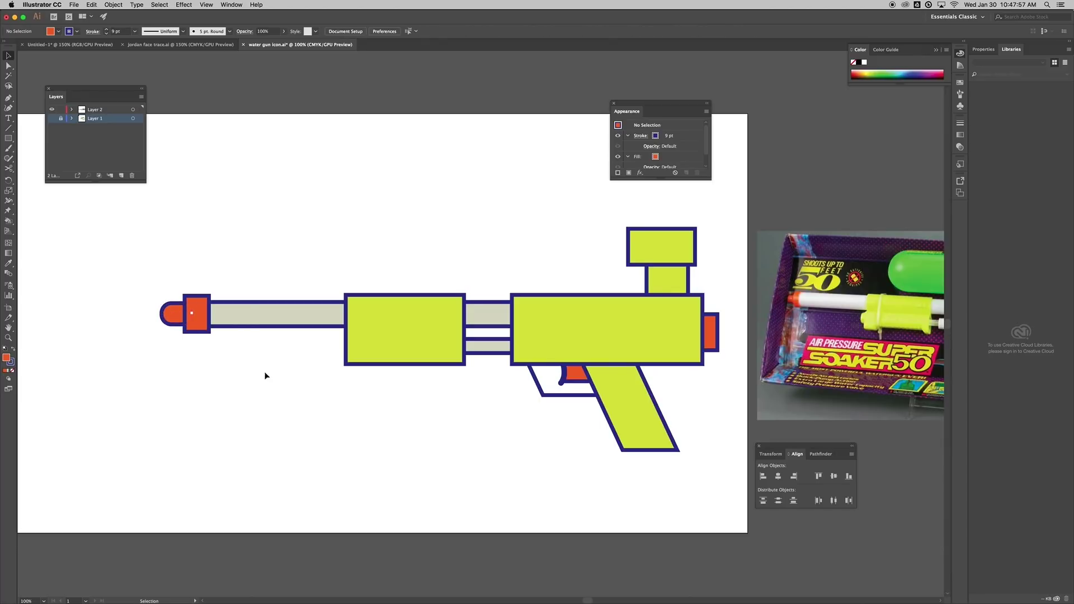
scroll(303, 377, "right", 2)
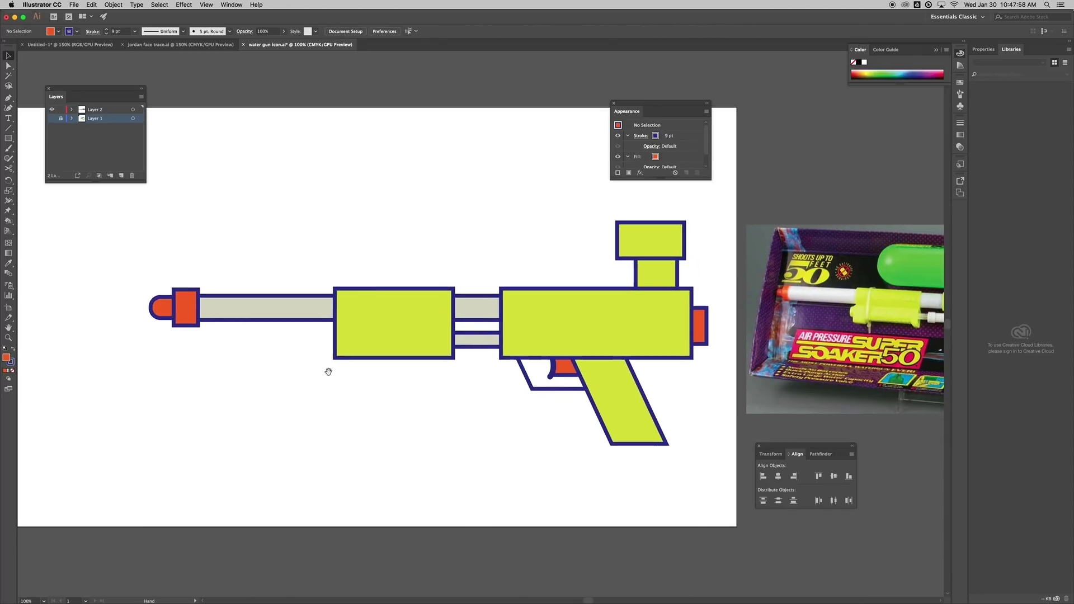
Slightly round the corners of the small outer orange tip and the larger orange rectangle beside it on the barrel end
left_click(183, 302)
left_click(163, 309)
key("super+equal")
key("super+equal")
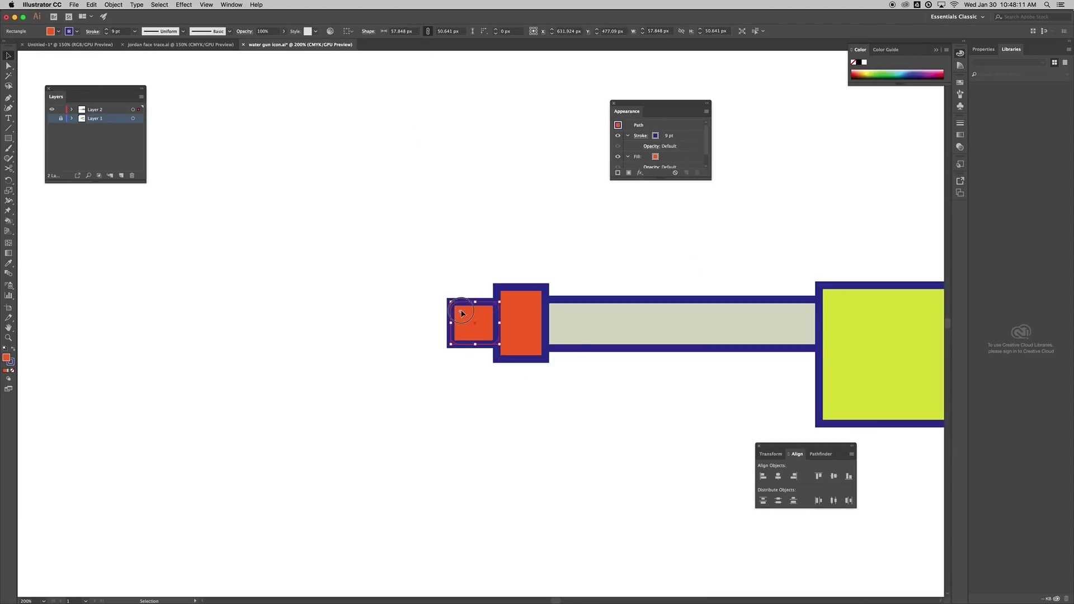
left_click(481, 264)
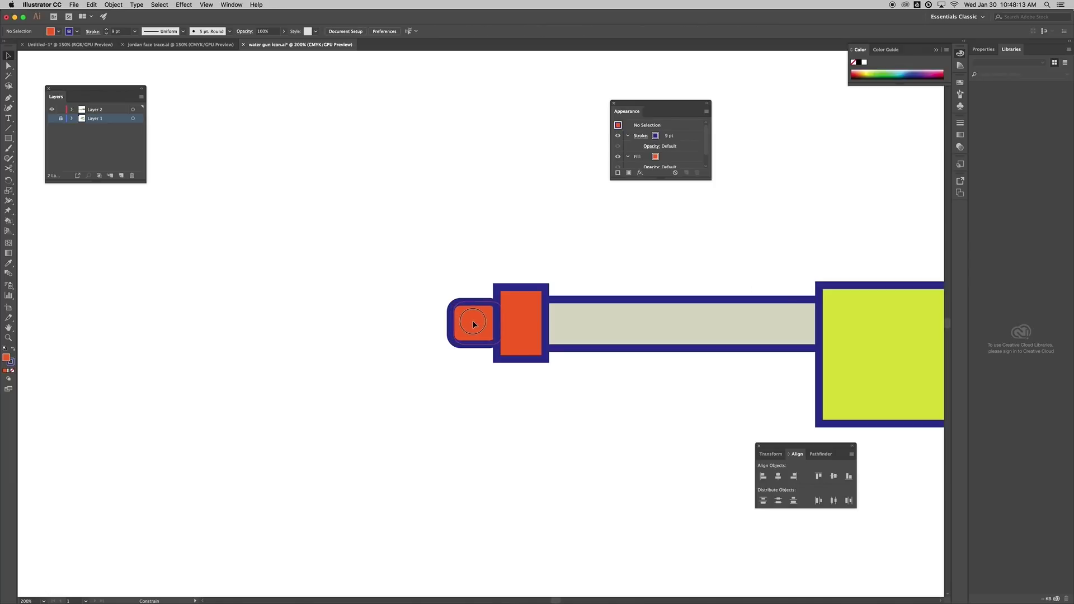
left_click_drag(477, 324, 510, 302)
left_click(507, 297)
left_click(504, 295)
left_click(532, 258)
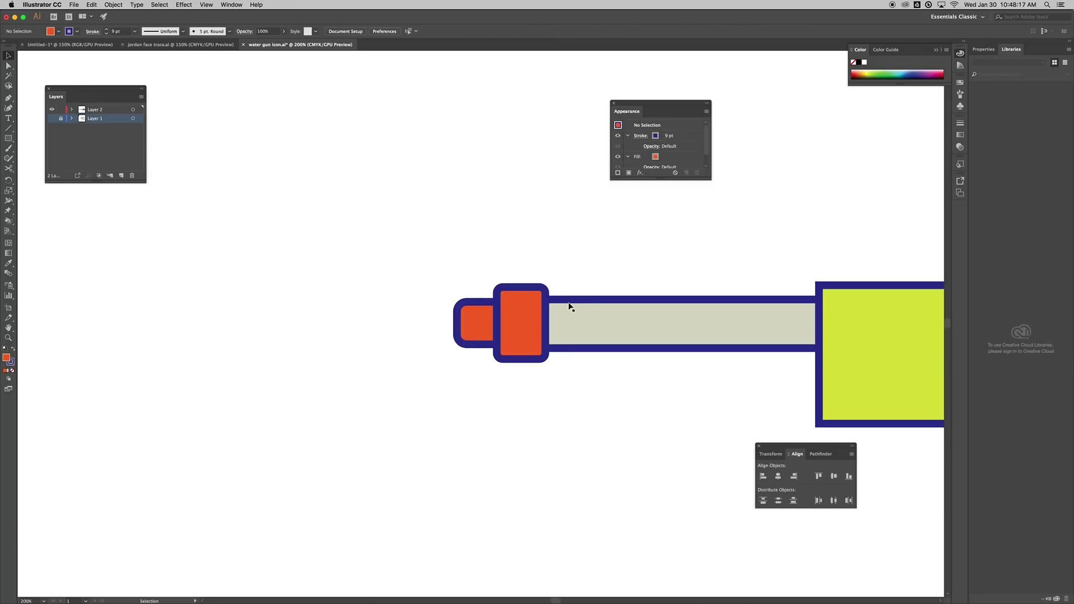
Add a narrow, slightly taller lime collar rectangle over the front end of the block on top of the gun
scroll(568, 304, "right", 3)
scroll(466, 333, "down", 5)
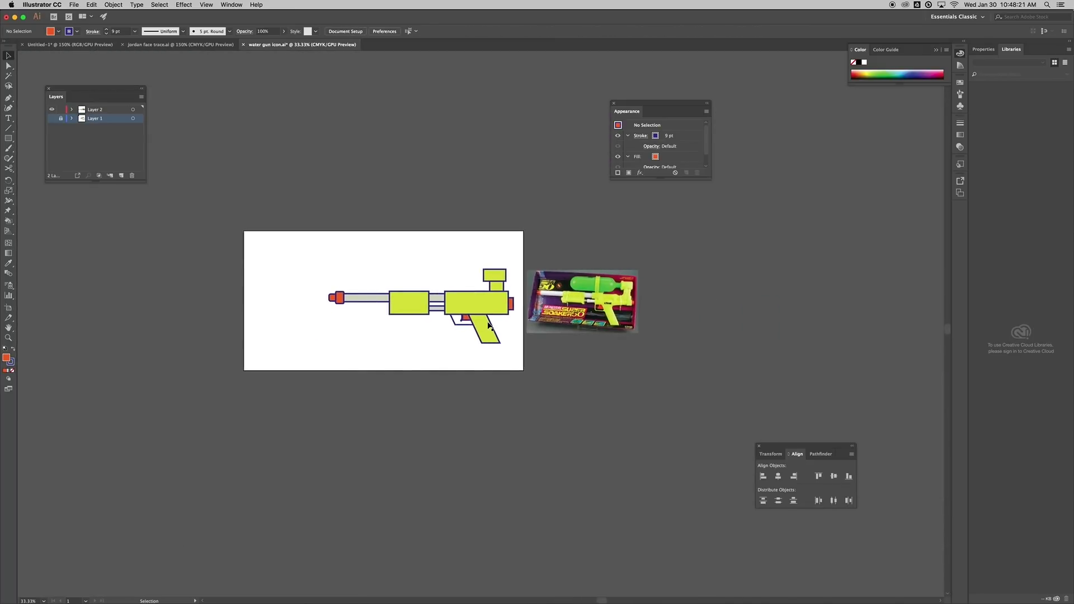
scroll(502, 323, "up", 3)
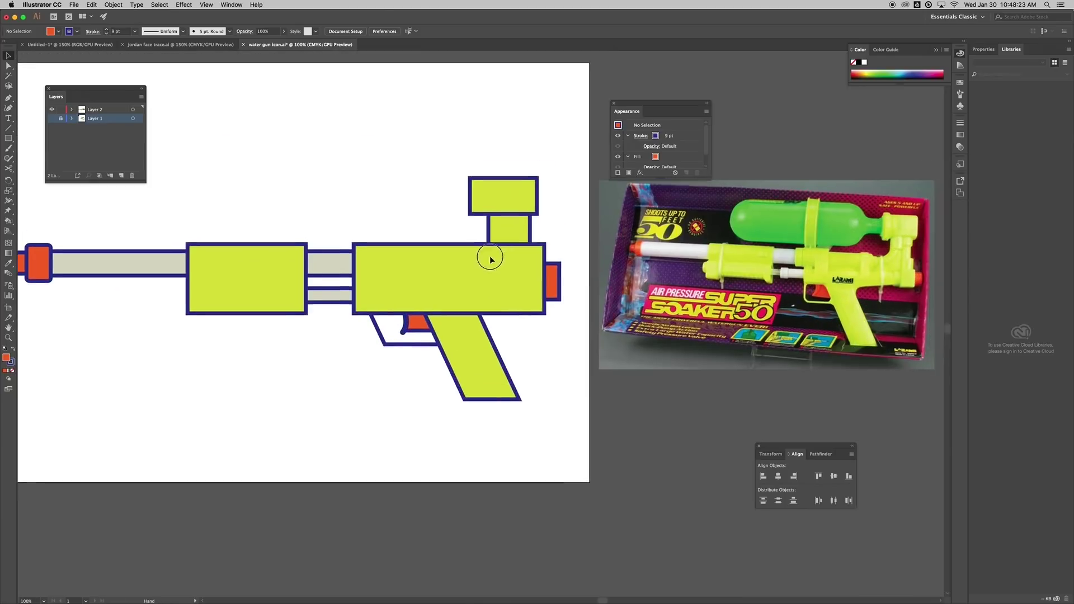
left_click(514, 194)
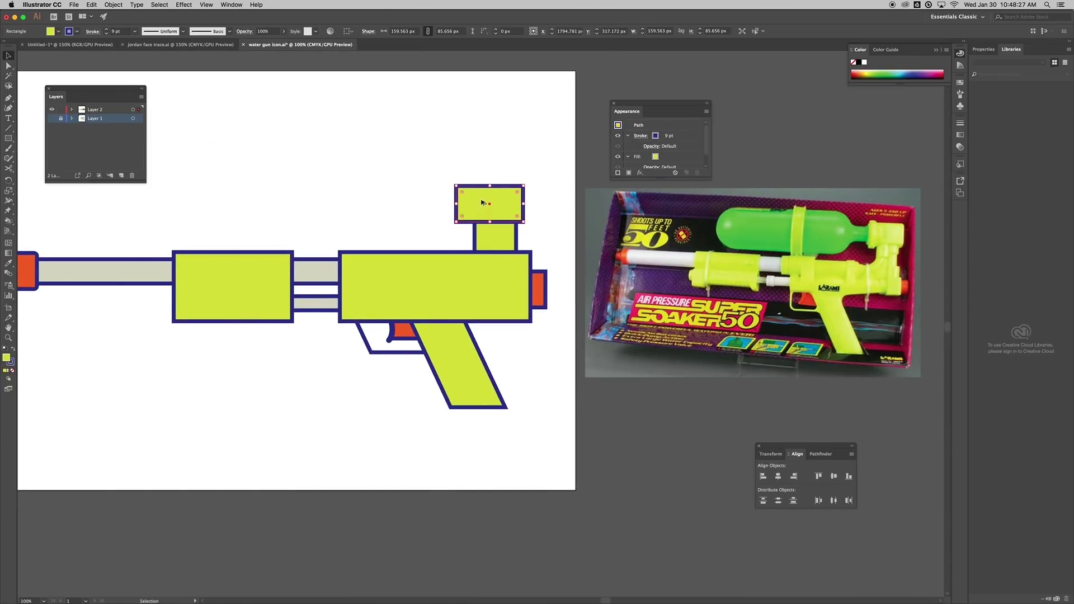
left_click_drag(481, 202, 455, 179)
left_click(448, 139)
left_click(515, 173)
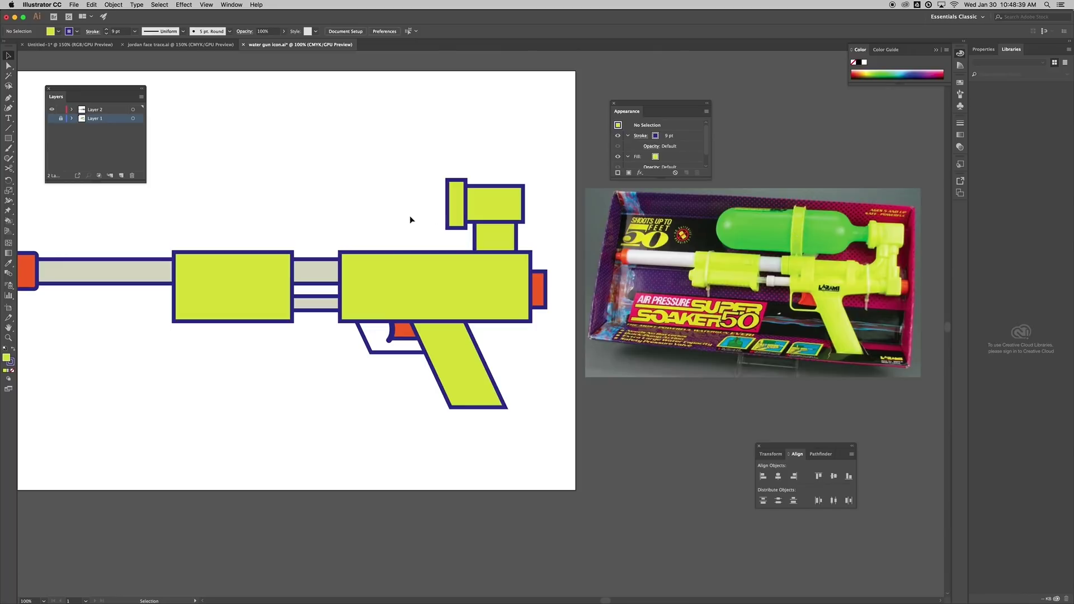
Draw a 561 by 184 px rectangle above the gun body and round its corners fully into a capsule-shaped tank
key("m")
left_click_drag(195, 158, 431, 235)
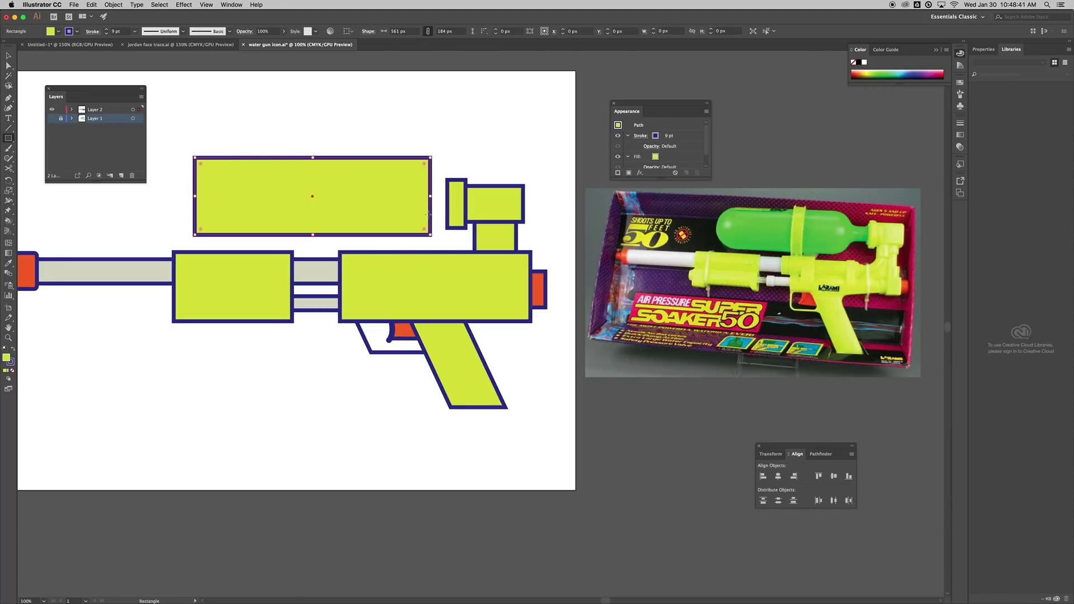
left_click_drag(424, 164, 328, 203)
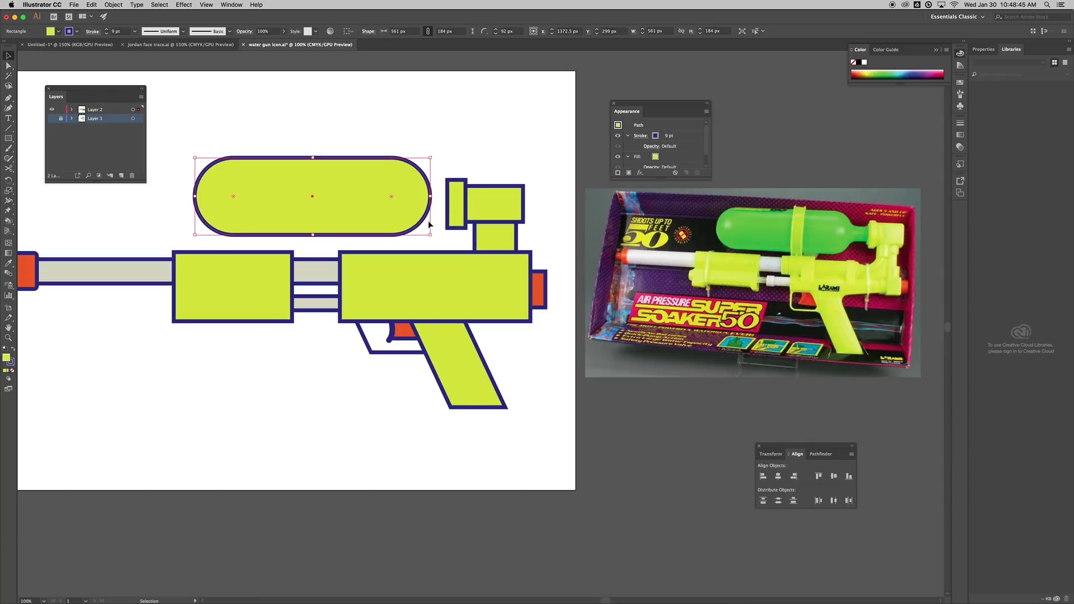
Fill the capsule-shaped tank with the green sampled from the water tank in the reference photo
key("i")
left_click(777, 228)
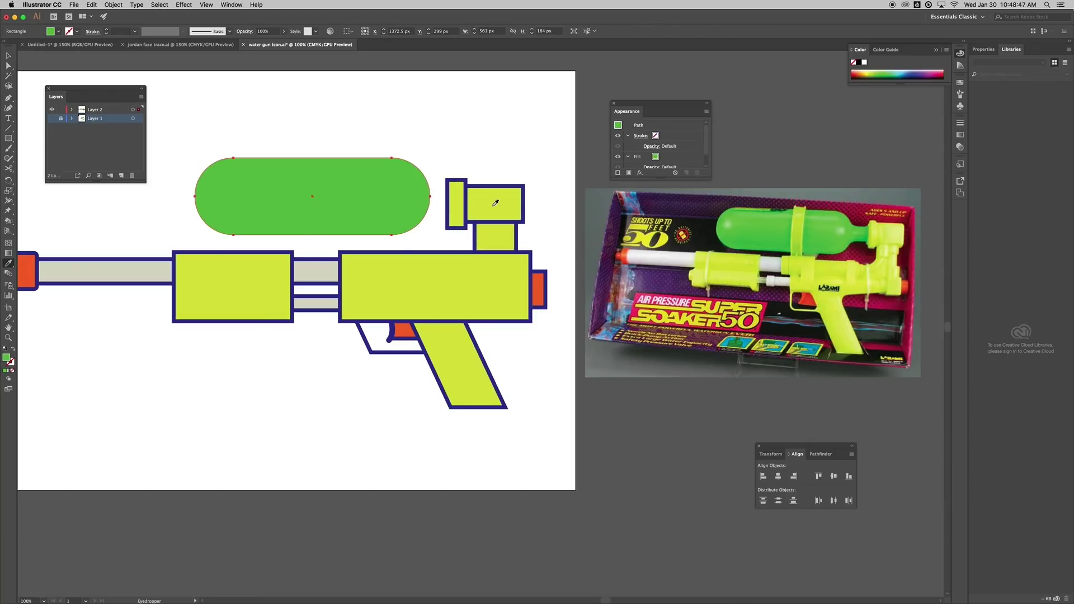
key("v")
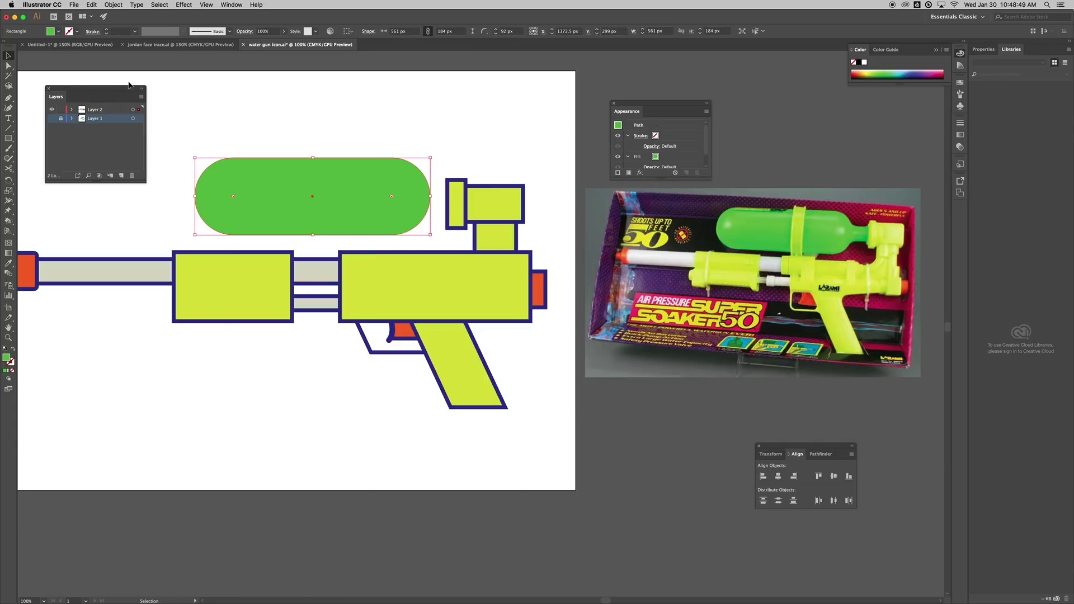
Give the green tank a dark blue outline with a 9 pt stroke weight
left_click(76, 32)
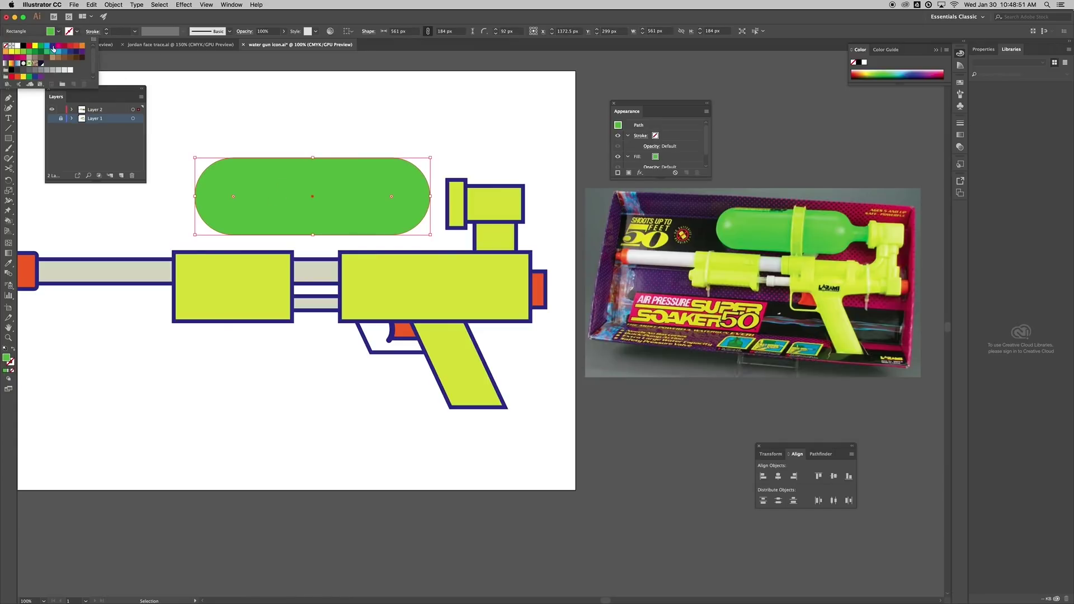
left_click(78, 32)
left_click(70, 30)
left_click(52, 47)
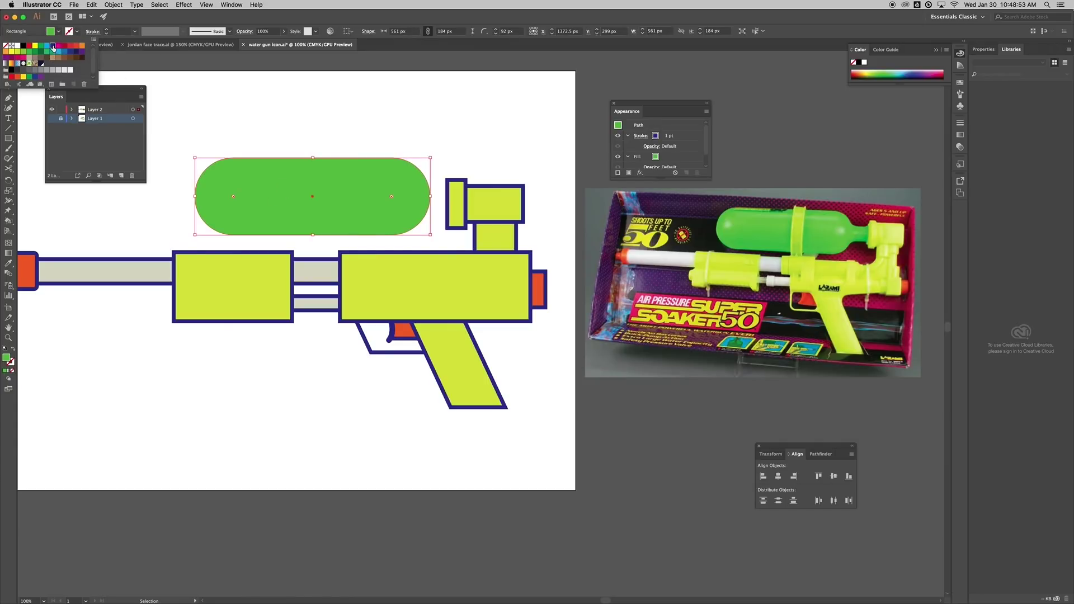
left_click(96, 36)
left_click(119, 31)
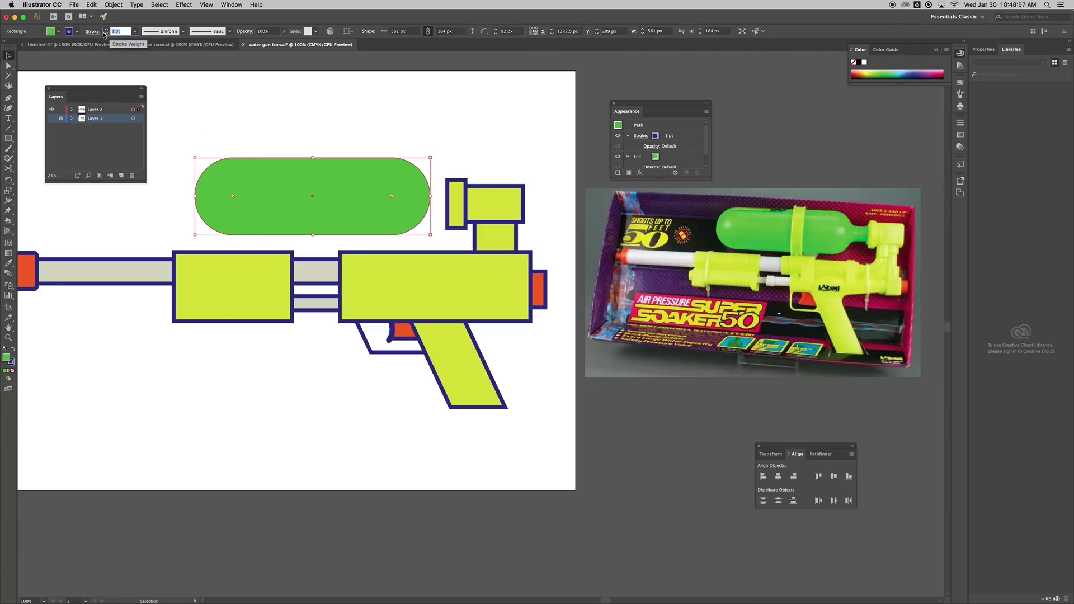
key("Return")
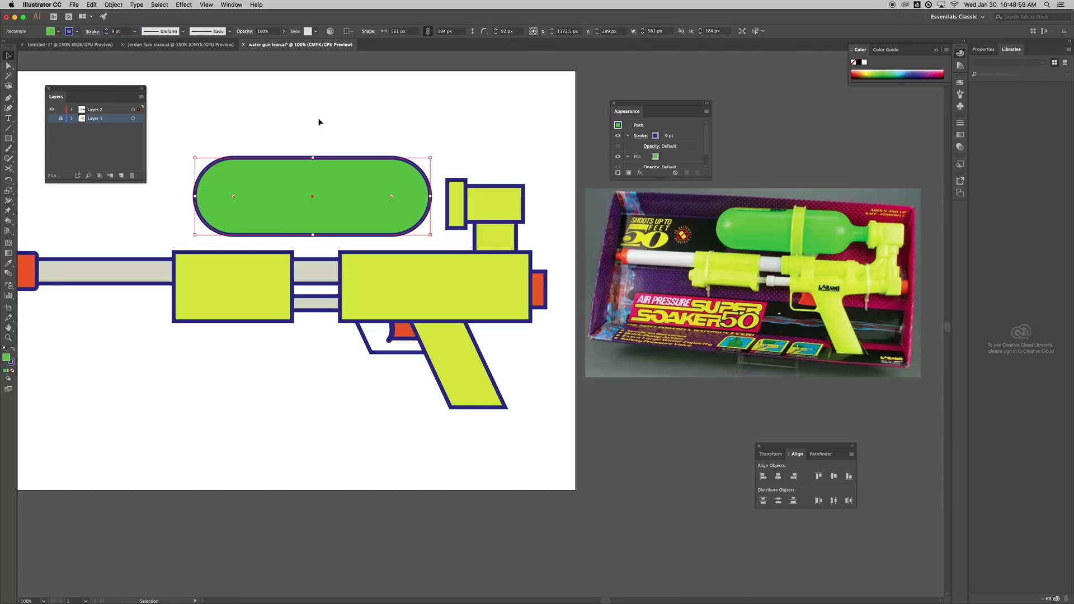
left_click(318, 117)
Nudge the green tank slightly toward the lime collar
left_click(393, 204)
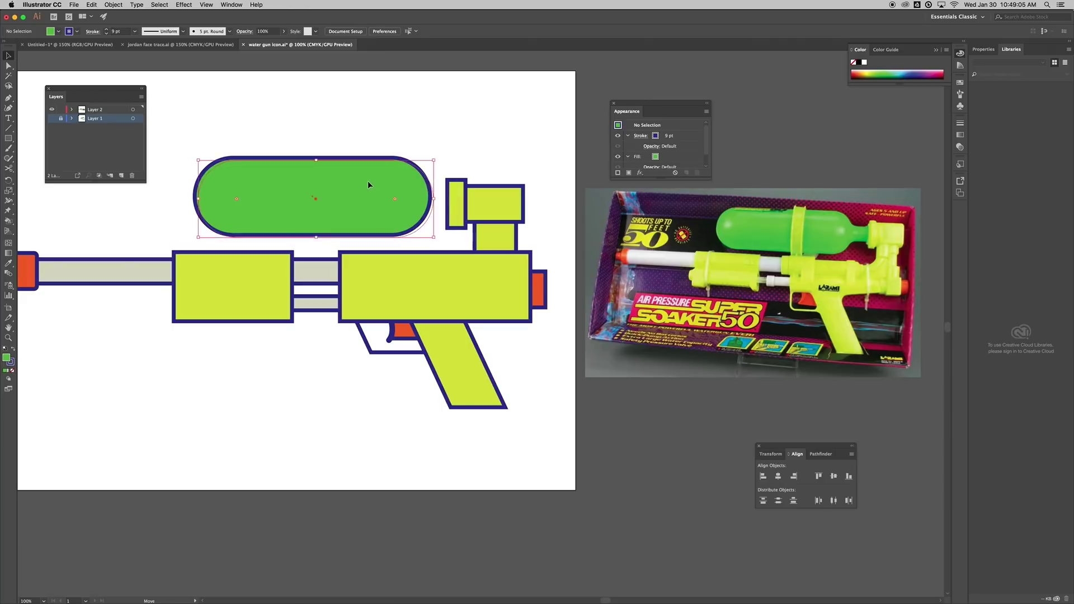
left_click_drag(367, 182, 370, 185)
left_click(461, 152)
Copy the lime block behind the collar forward to form the tank's neck and match it to the tank's green appearance
left_click(485, 207)
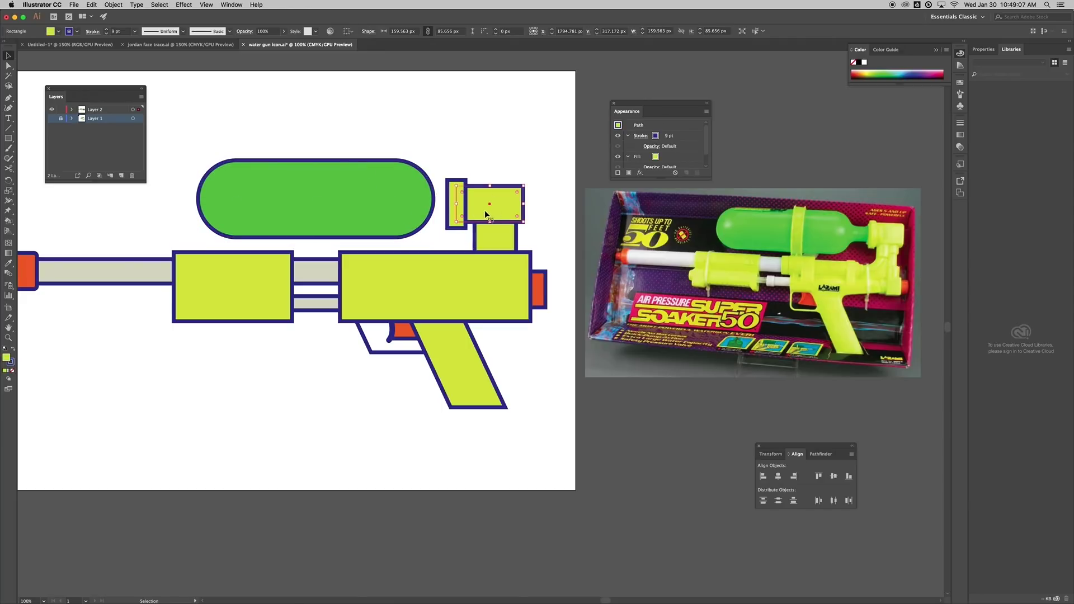
left_click_drag(515, 203, 442, 204)
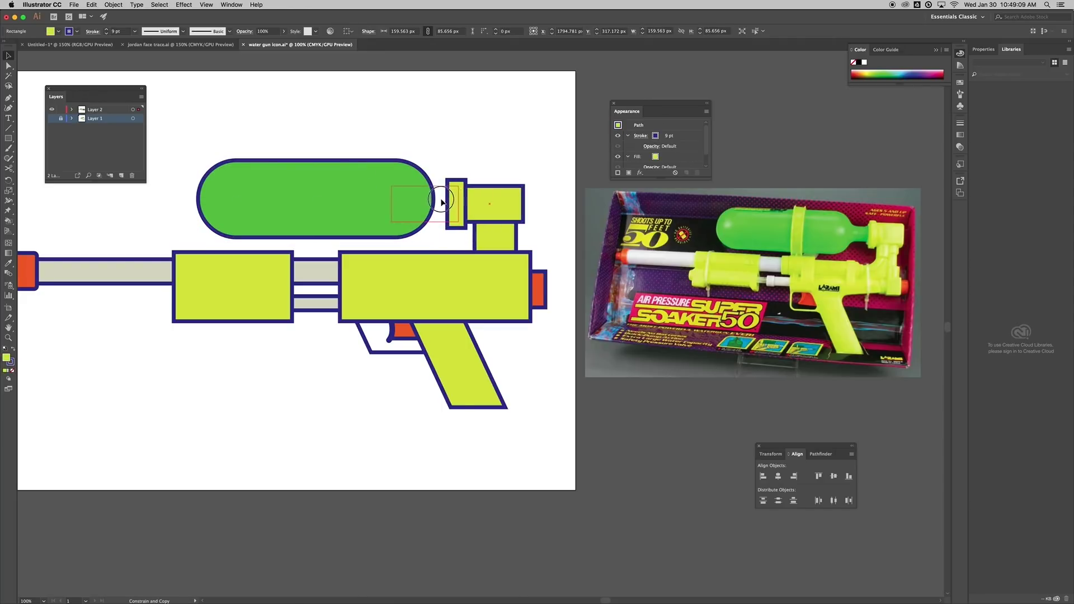
key("i")
left_click(319, 202)
key("v")
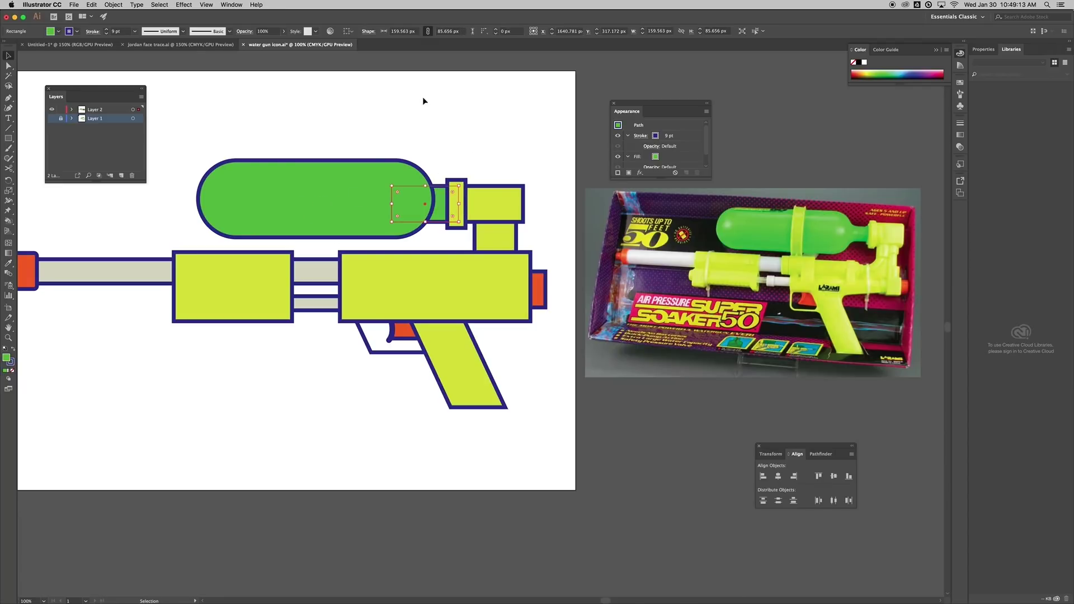
left_click(422, 96)
Align the tank, neck, collar and rear lime block on their vertical centers after nudging the tank slightly
left_click_drag(354, 204, 356, 206)
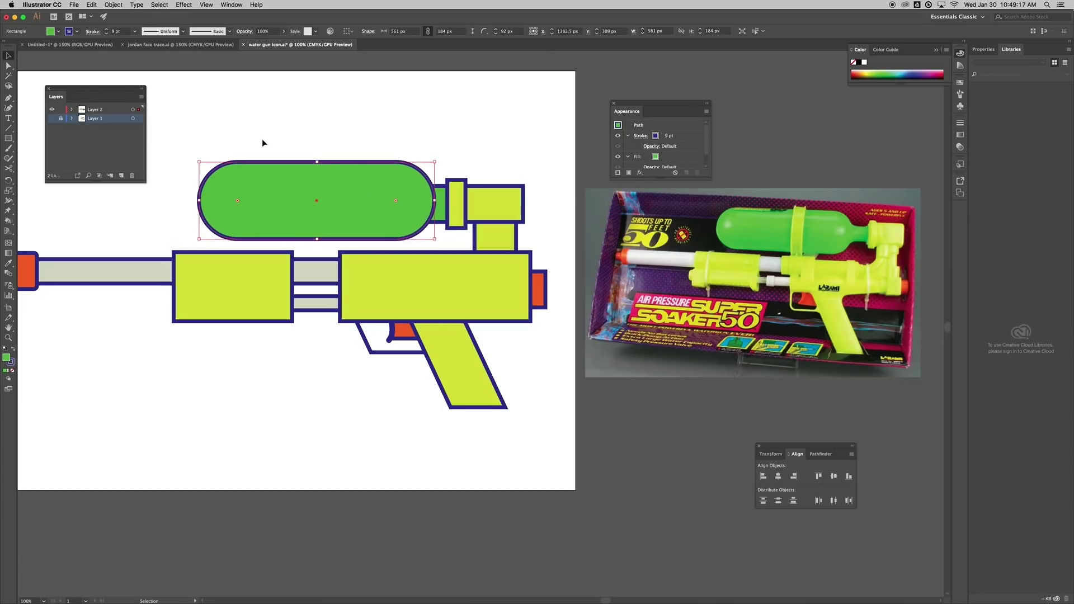
left_click_drag(288, 128, 502, 207)
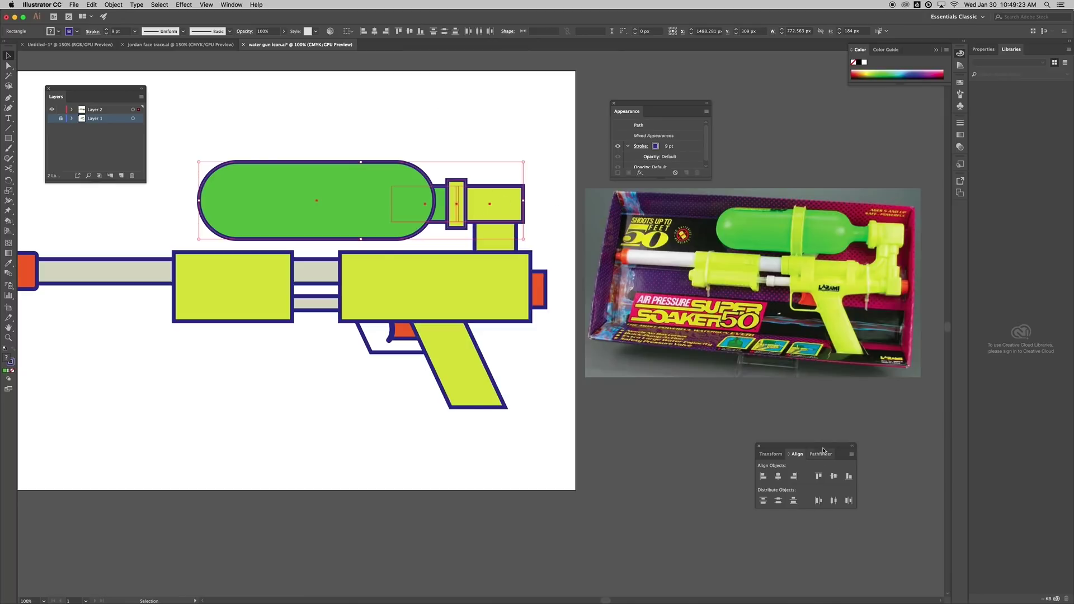
left_click_drag(823, 454, 727, 418)
left_click(224, 5)
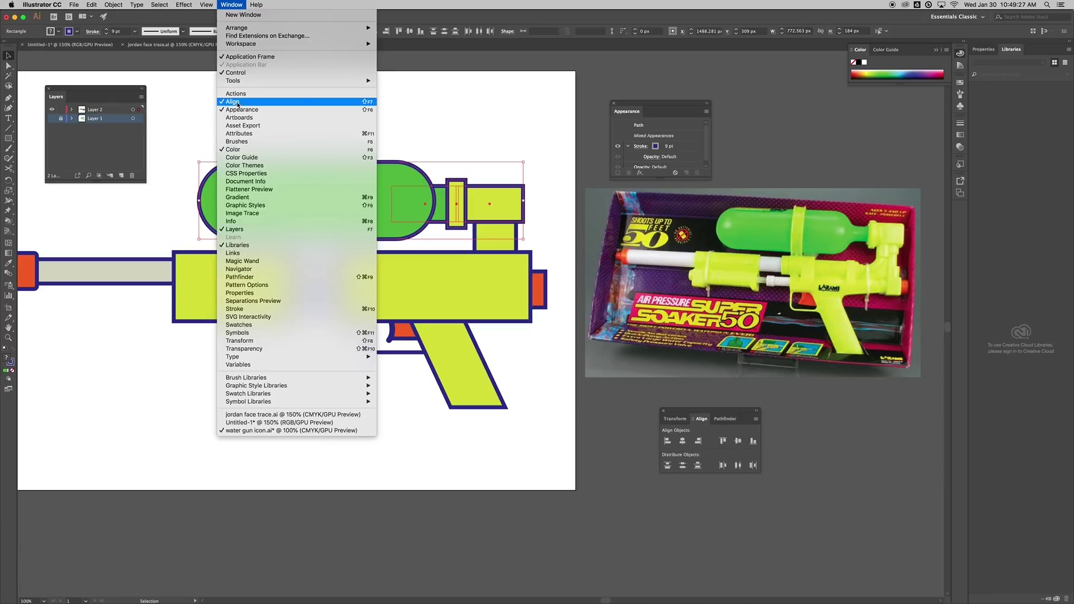
left_click(691, 432)
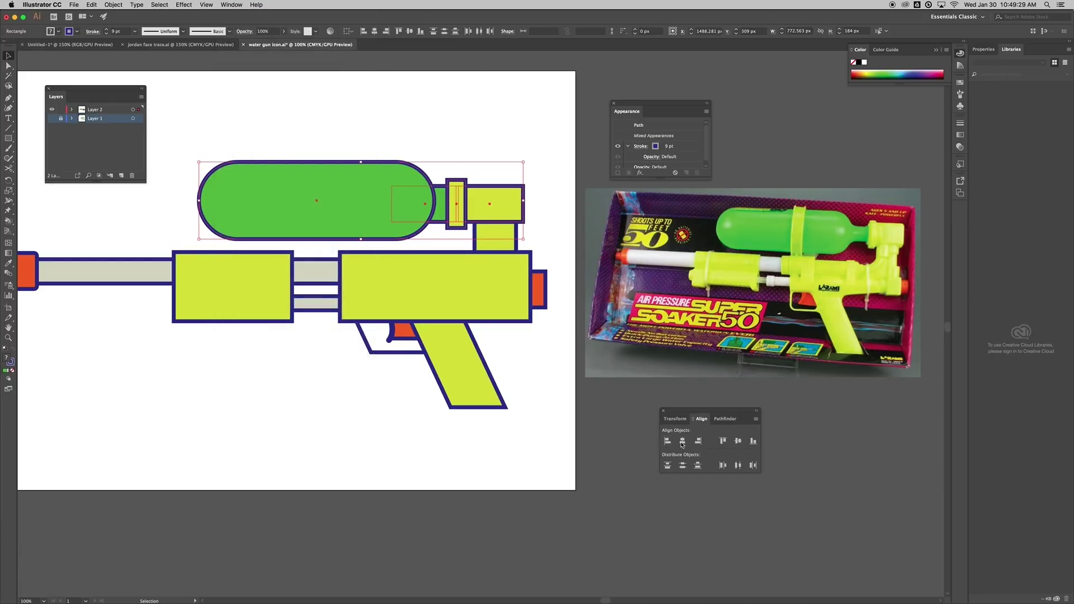
left_click(739, 442)
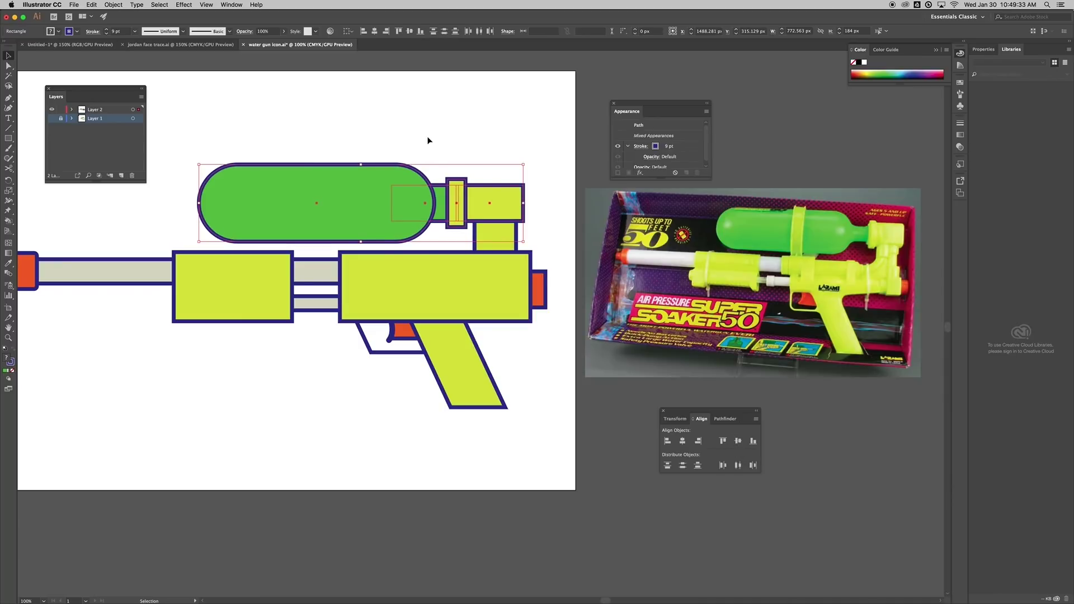
Unite the green tank and its neck into a single shape with Pathfinder
left_click(432, 237)
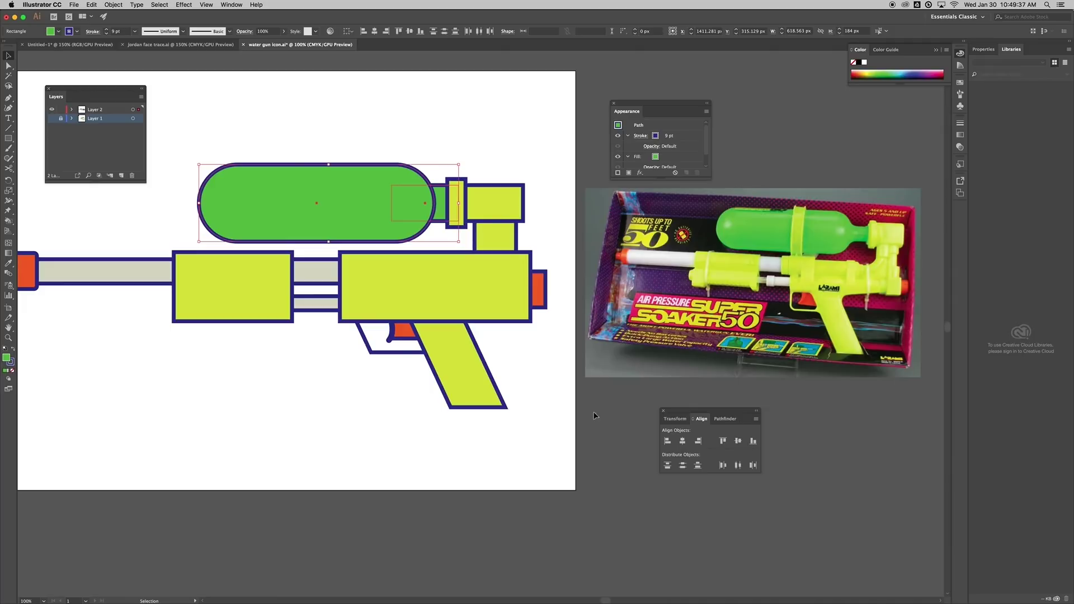
left_click(725, 419)
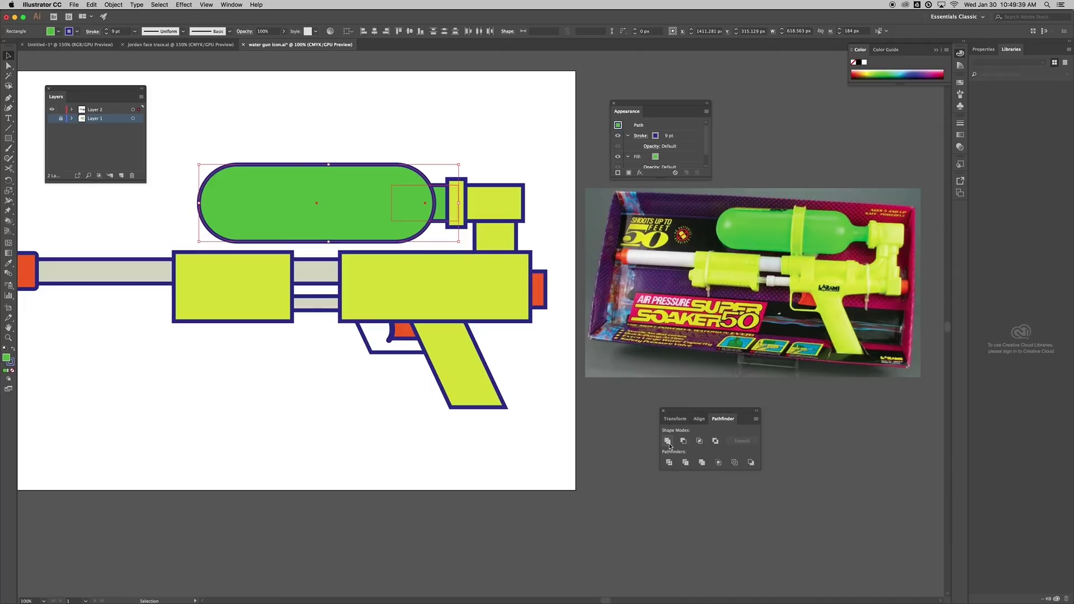
left_click(231, 4)
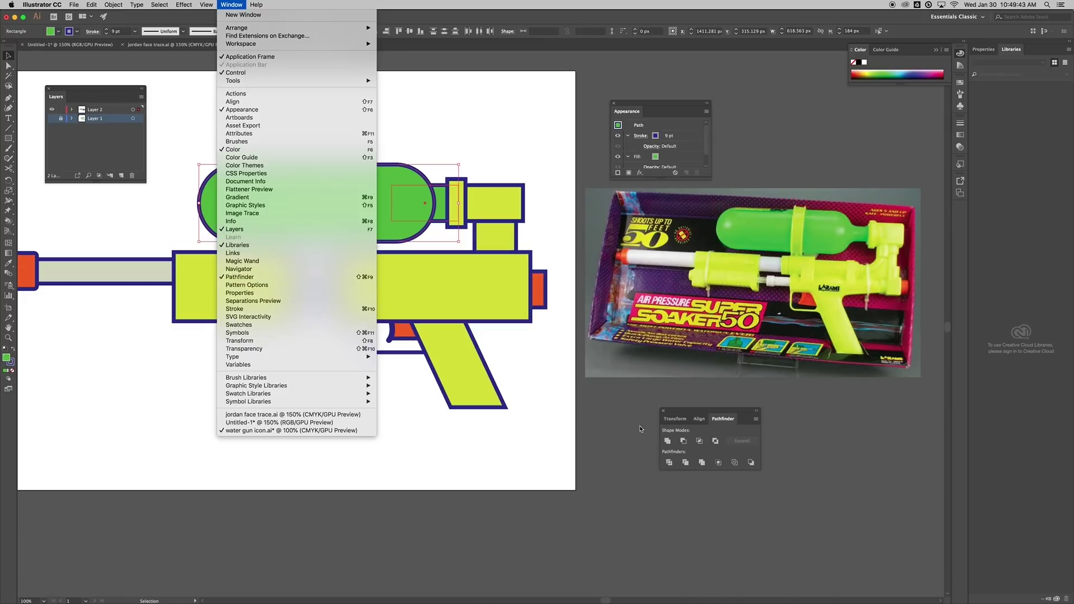
left_click(668, 440)
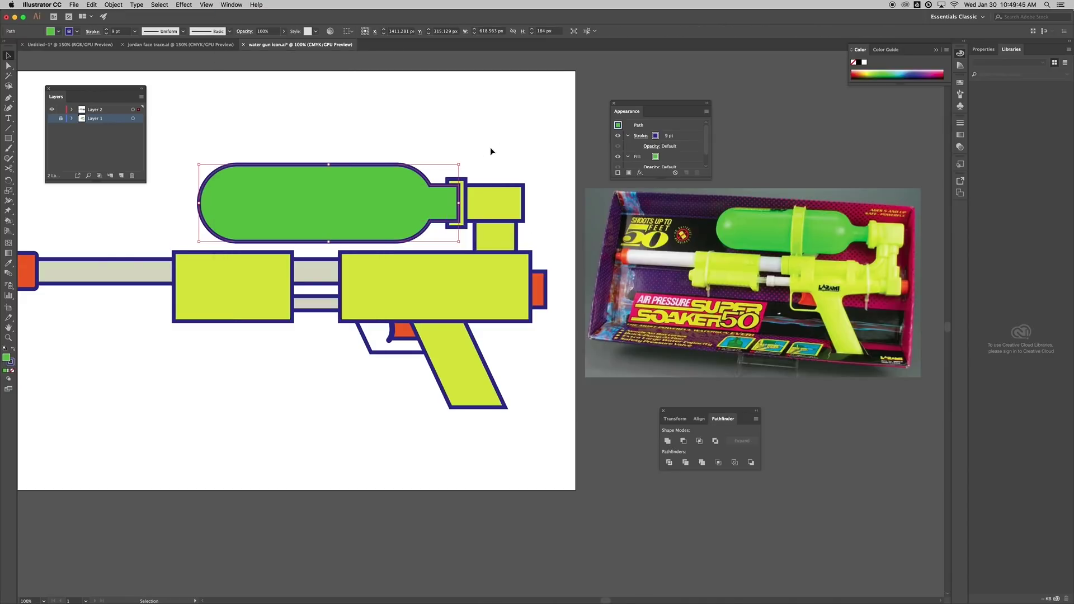
Send the united green tank backward so its neck sits behind the lime collar
right_click(303, 200)
mouse_move(347, 326)
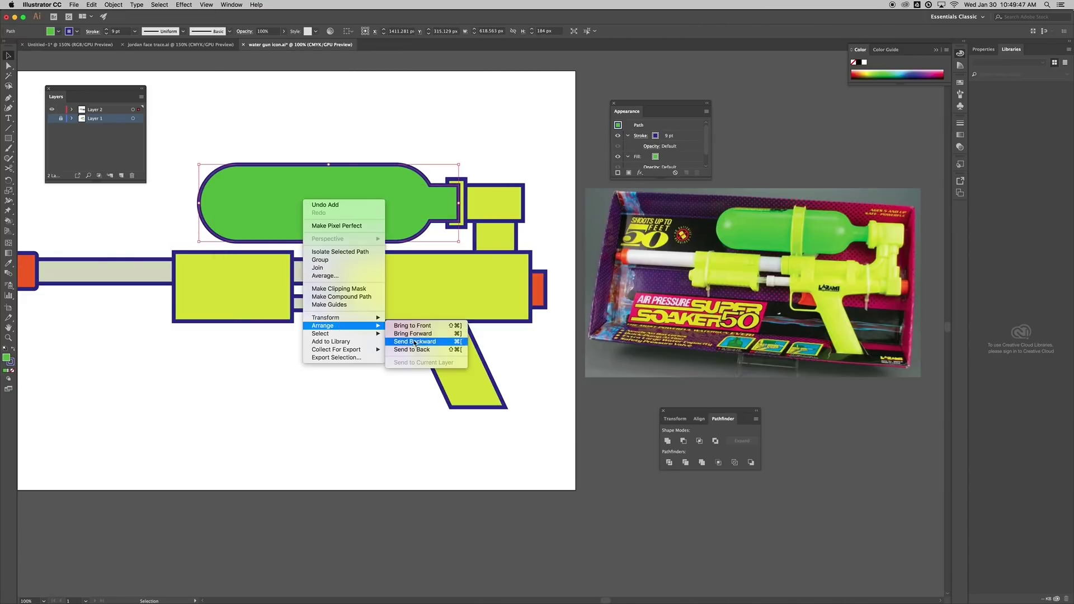
left_click(414, 341)
left_click(456, 127)
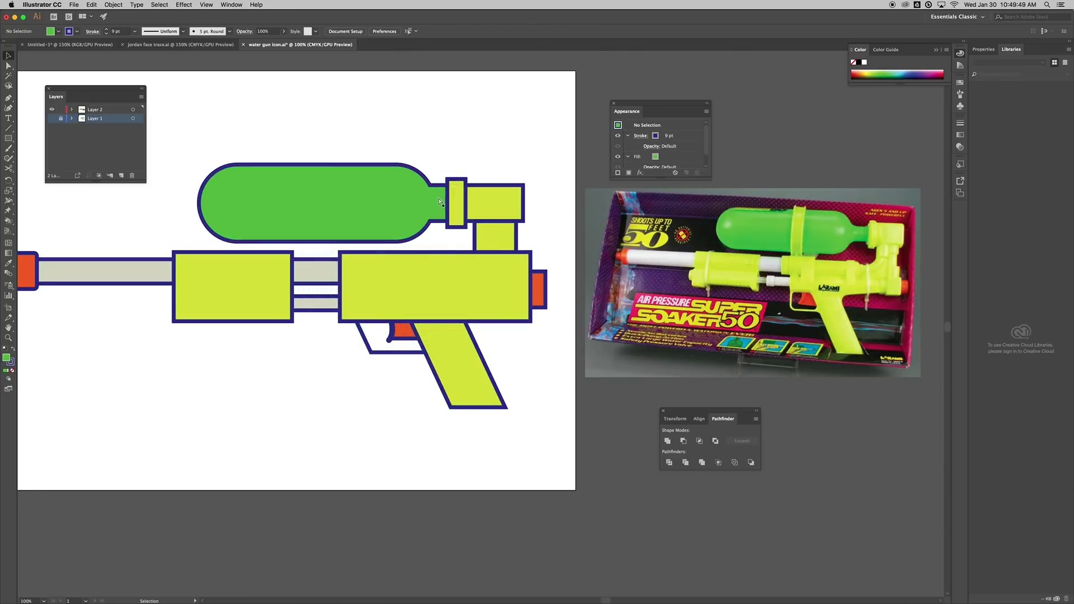
key("super+minus")
key("super+minus")
scroll(473, 300, "down", 1)
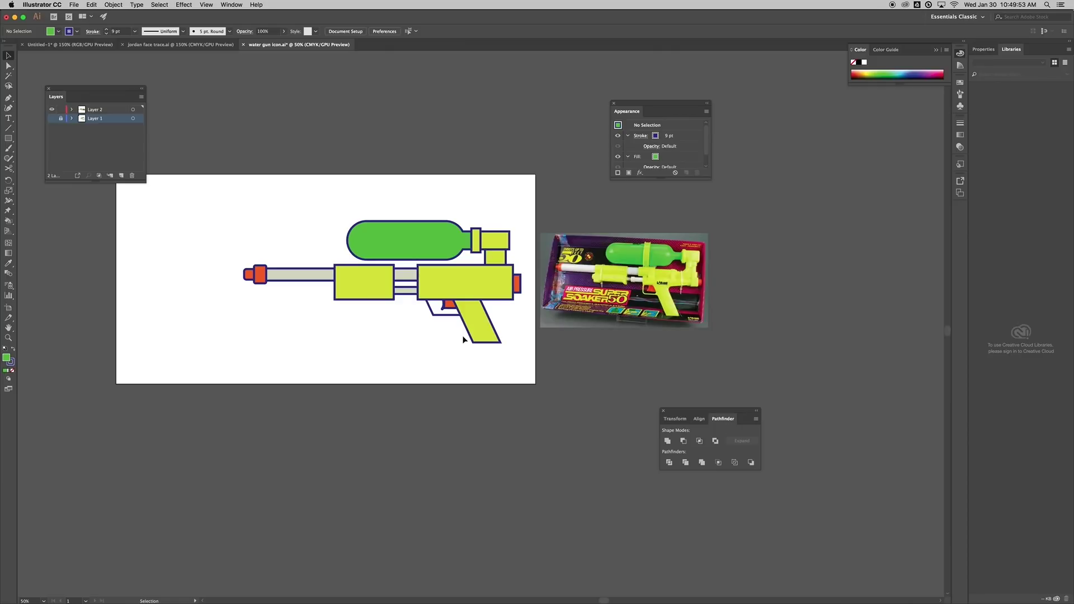
Lengthen the lime pistol grip slightly by moving its two lower anchor points down along the slant
key("super+plus")
key("super+plus")
key("super+plus")
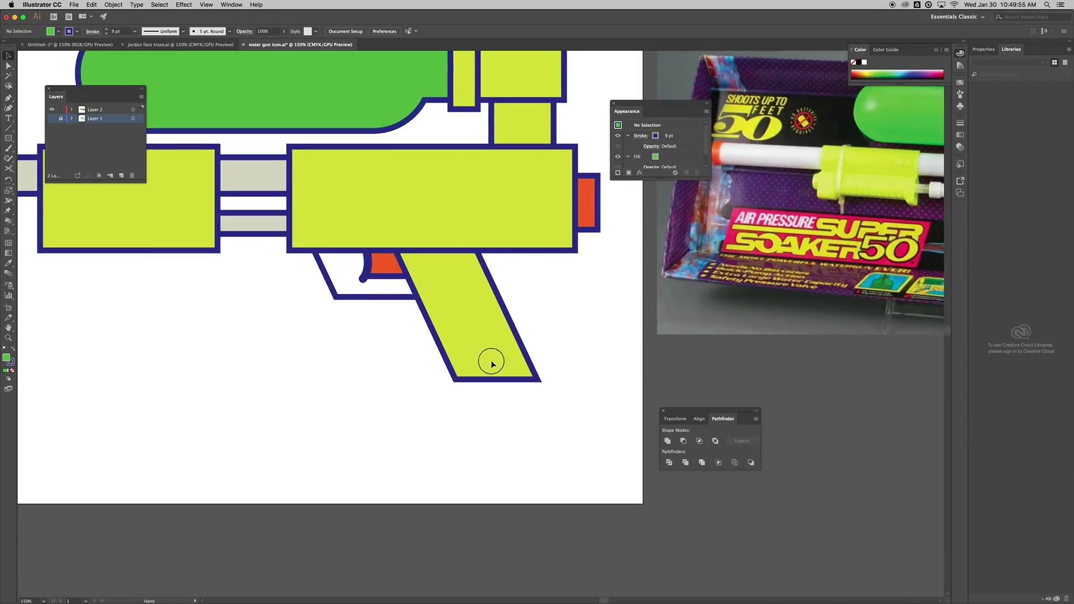
left_click_drag(491, 359, 416, 369)
key("a")
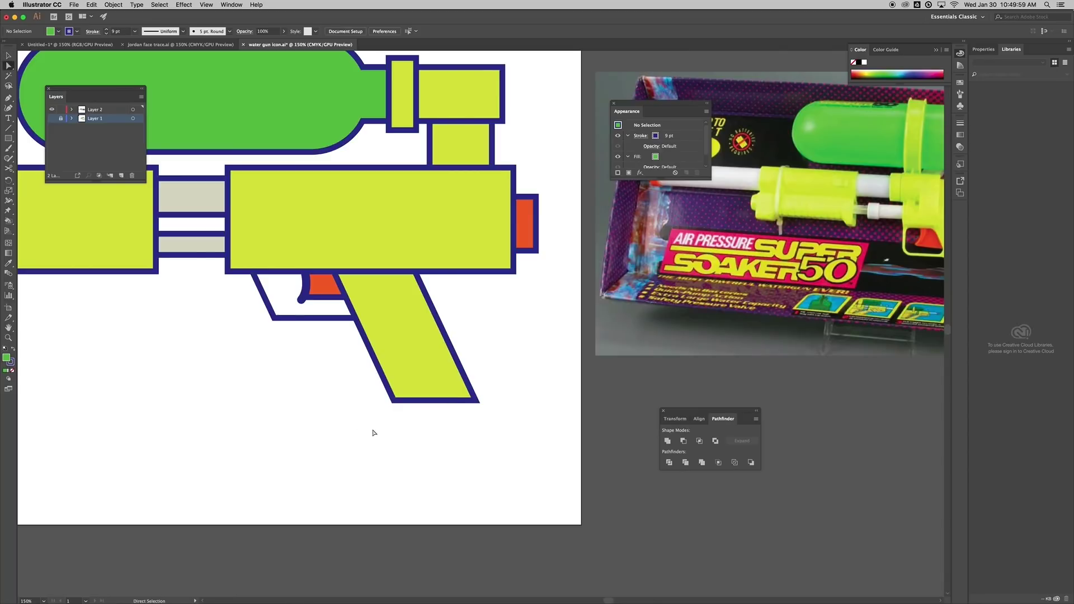
left_click_drag(316, 379, 490, 434)
left_click(516, 391)
key("super+minus")
key("super+minus")
key("super+minus")
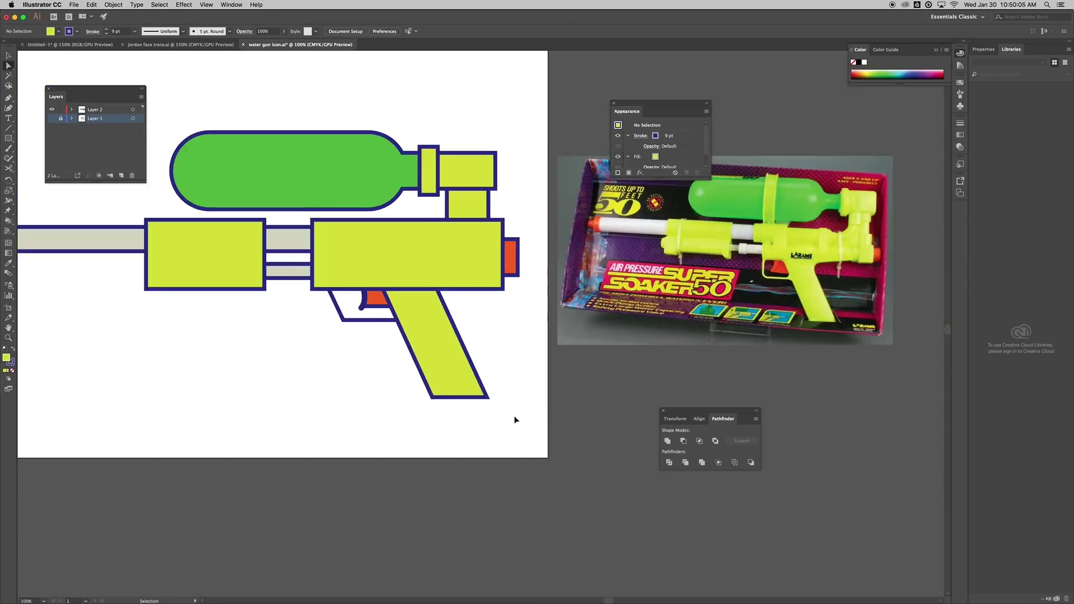
key("super+plus")
key("super+plus")
key("super+z")
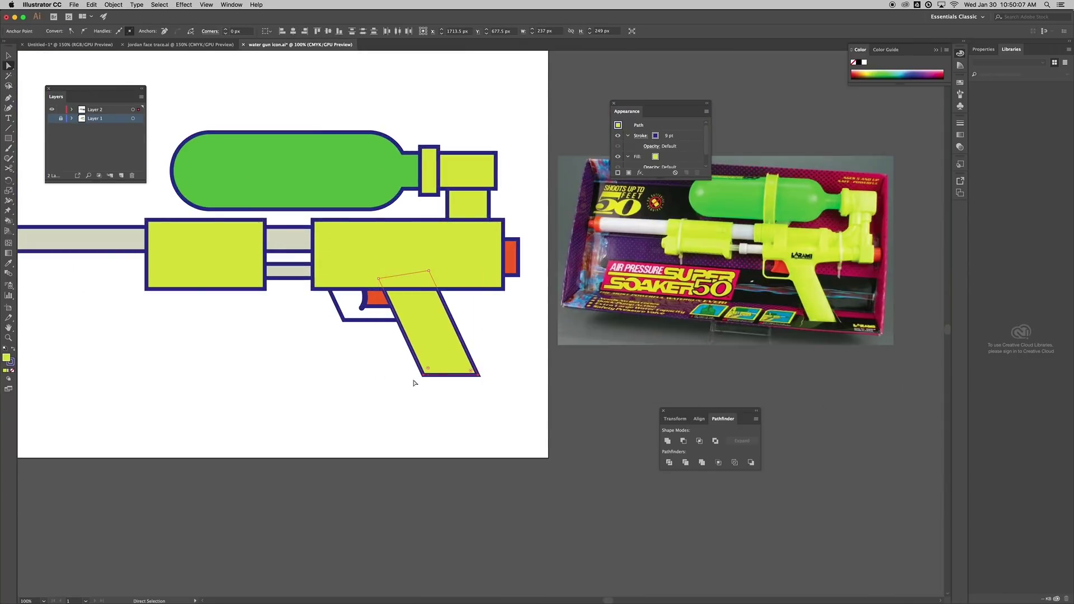
left_click_drag(427, 381, 429, 389)
left_click(366, 412)
Draw a horizontal line about 66 px long below the trigger guard and give its stroke round caps
key("p")
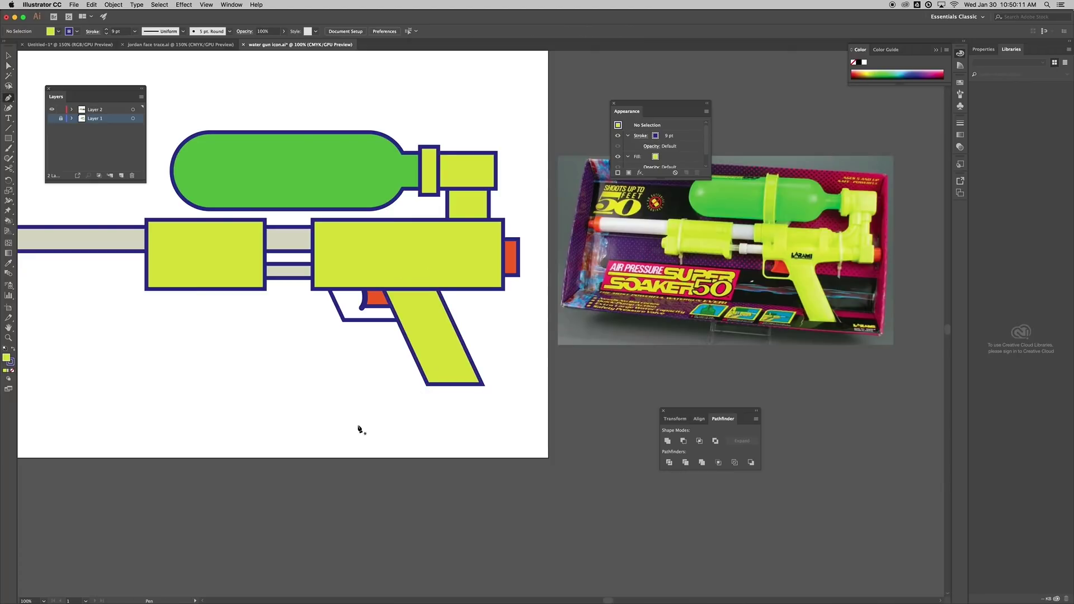
left_click(326, 375)
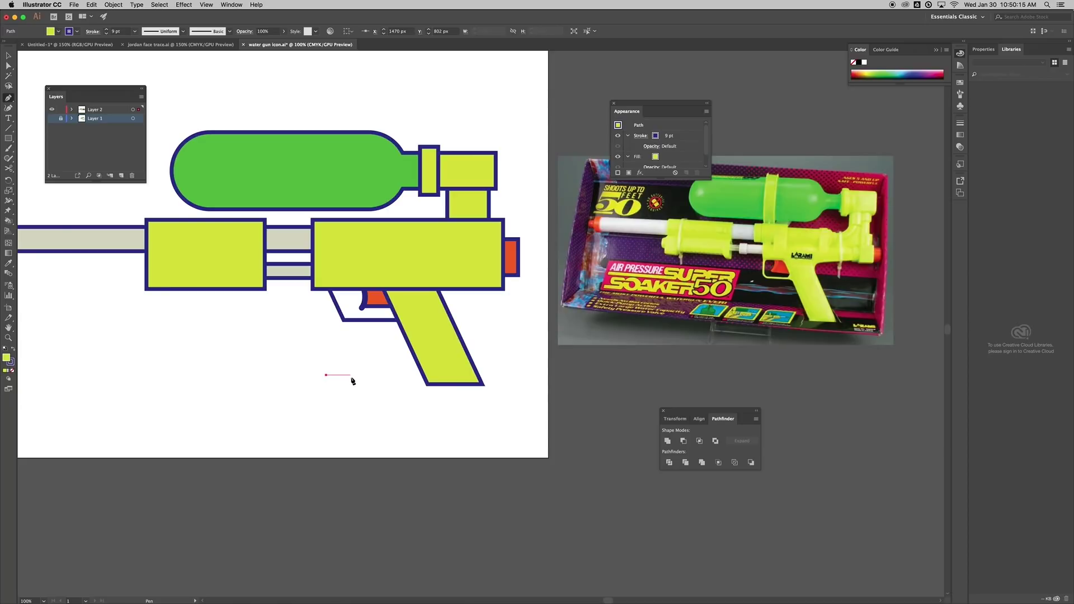
left_click(355, 375)
key("v")
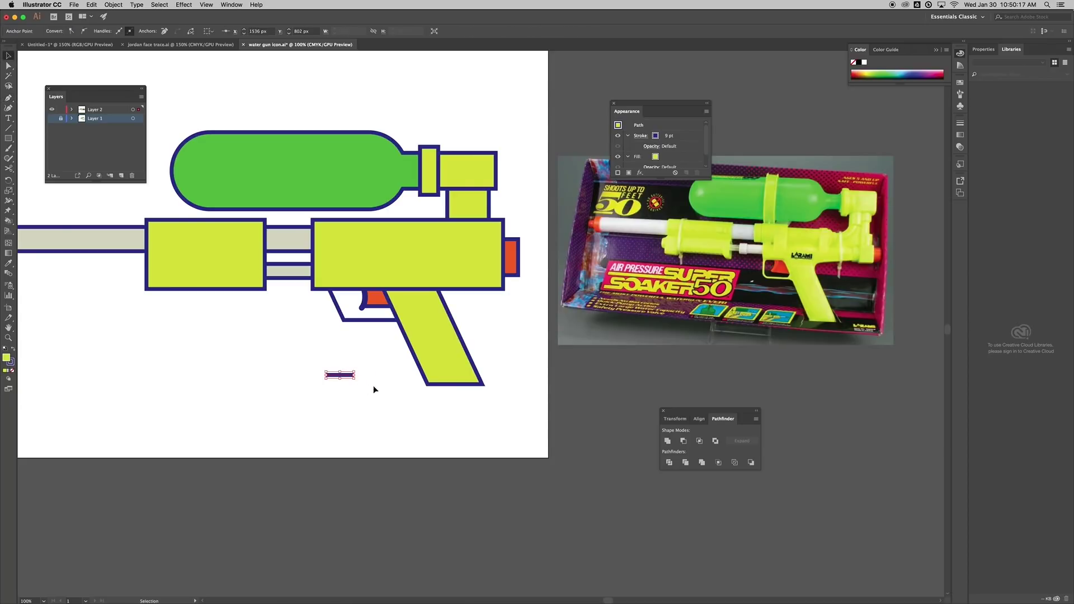
left_click(378, 444)
left_click_drag(316, 363, 367, 408)
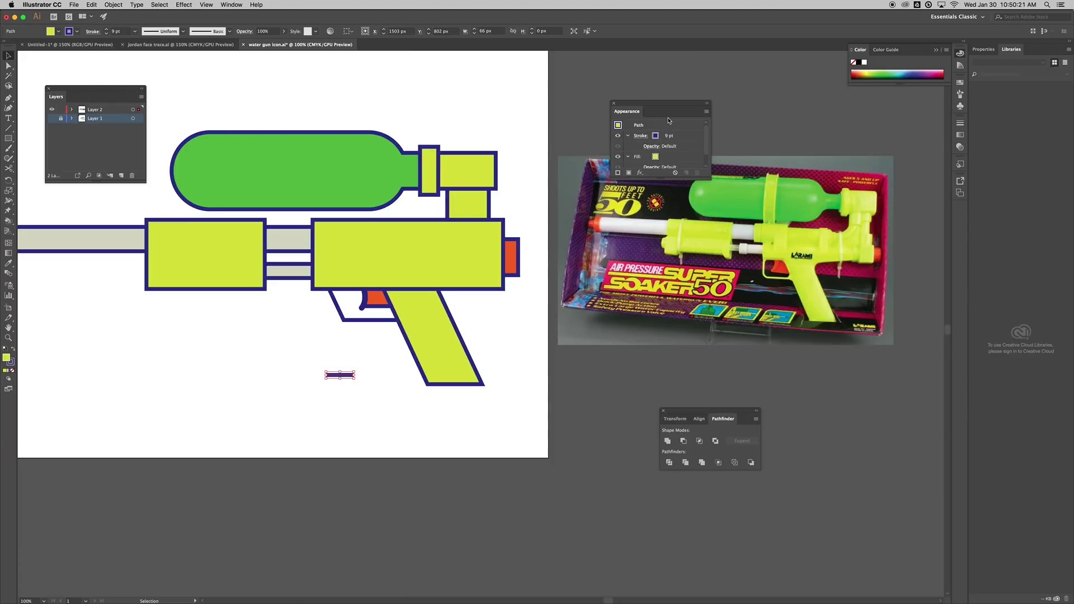
left_click_drag(662, 106, 570, 88)
left_click(581, 119)
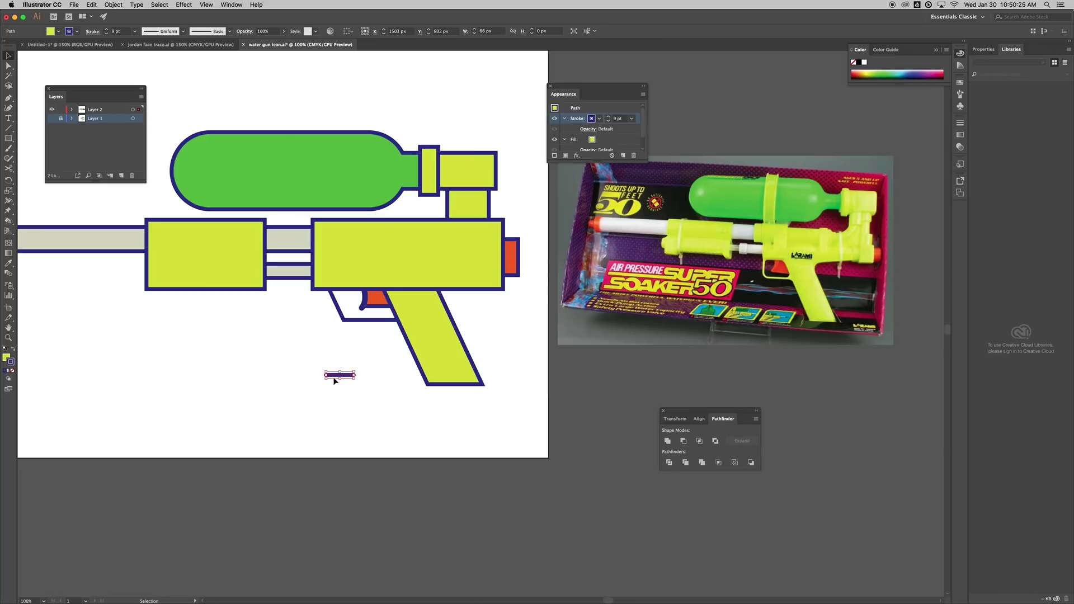
left_click(327, 364)
Place the round-capped line near the grip's lower end and repeat evenly spaced copies up the slant for five lines
key("shift+b")
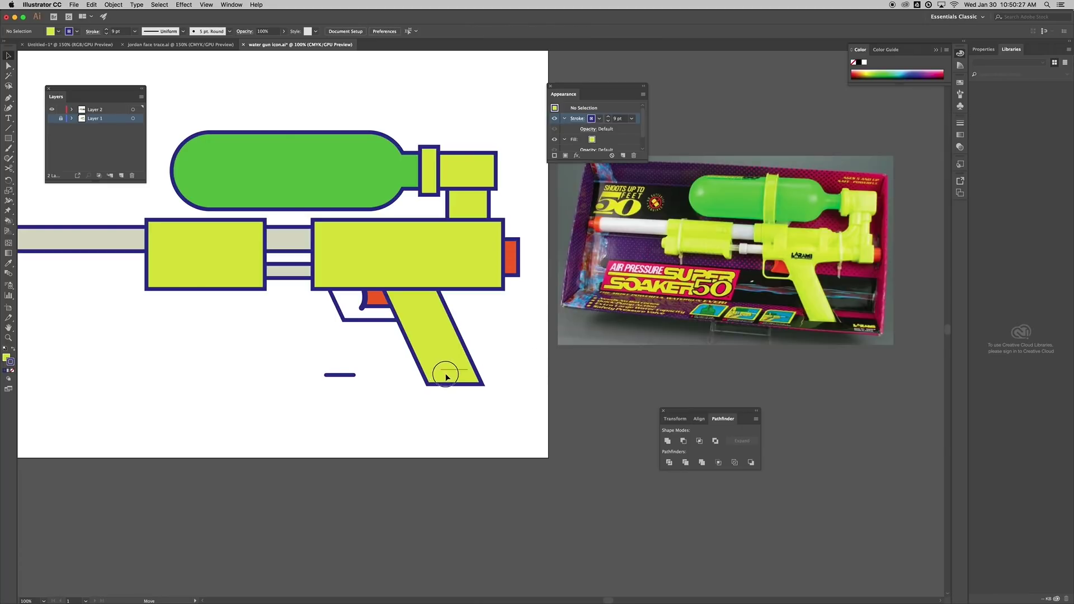
left_click_drag(448, 373, 448, 372)
scroll(447, 377, "up", 3)
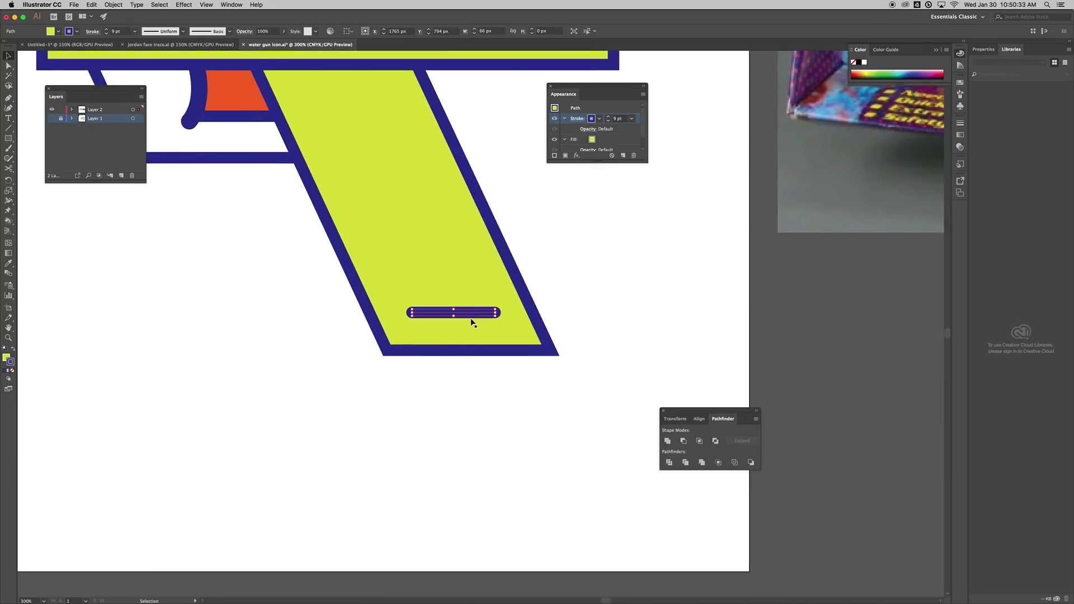
left_click_drag(467, 315, 442, 267)
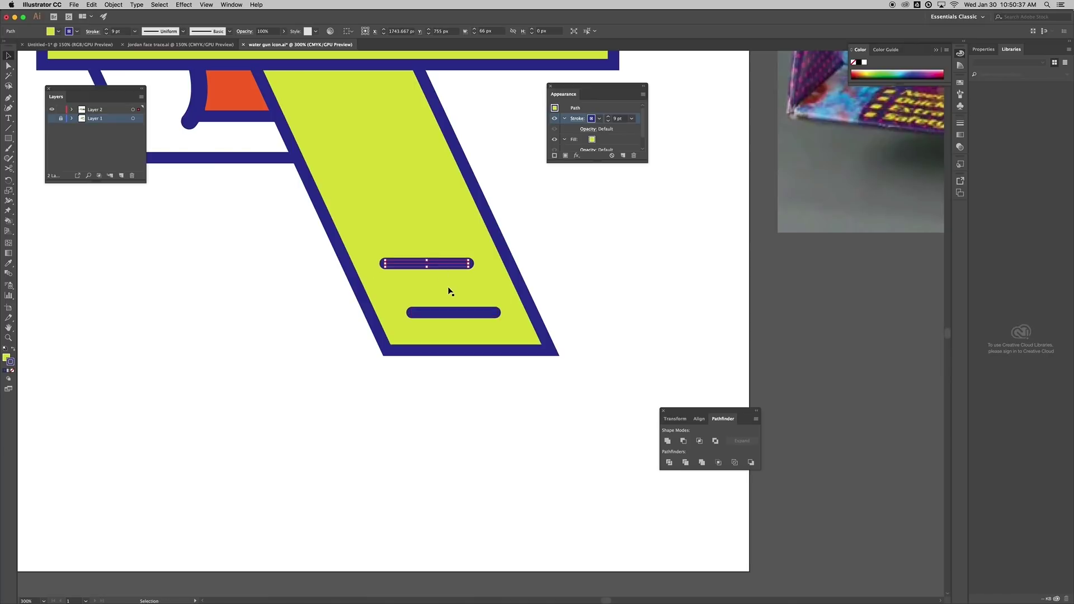
key("super+d")
key("super+d")
key("super+d")
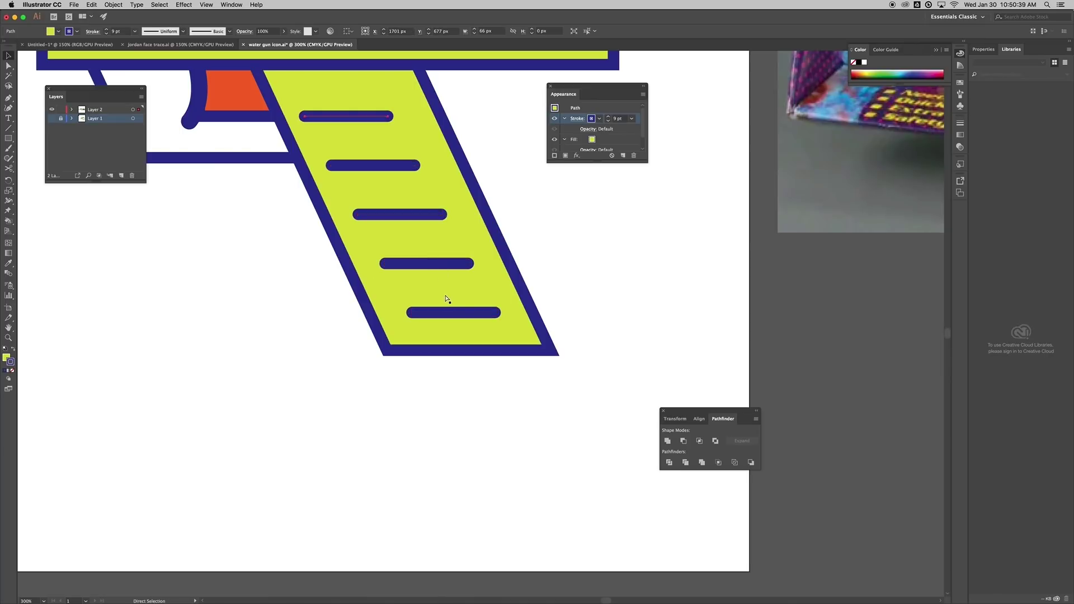
Select all five grip lines and nudge them slightly to the right within the grip
left_click(390, 165, "shift")
left_click(411, 214, "shift")
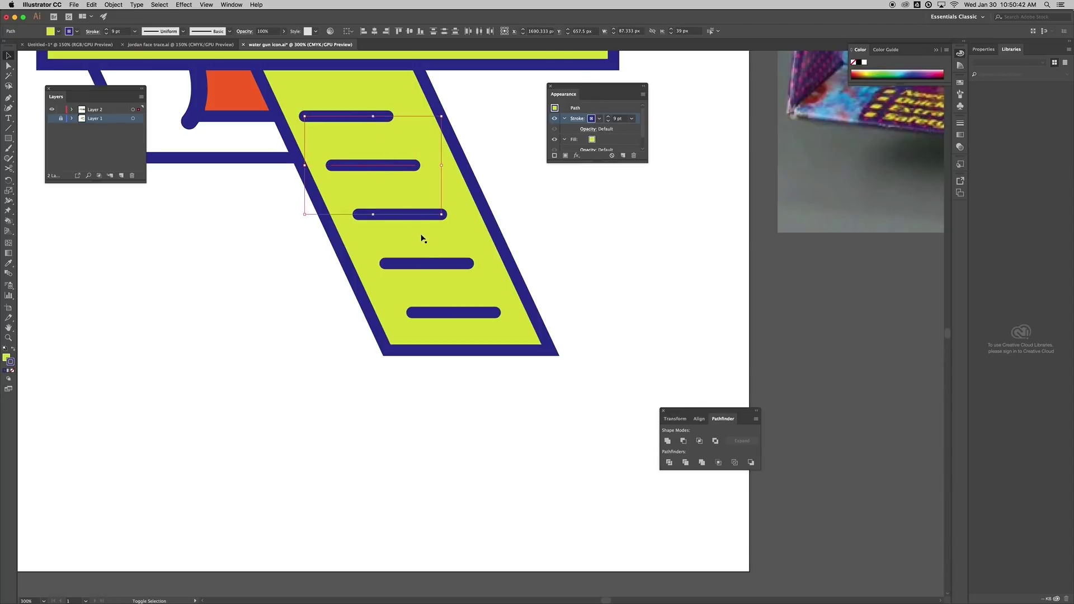
left_click(435, 264, "shift")
left_click(457, 312, "shift")
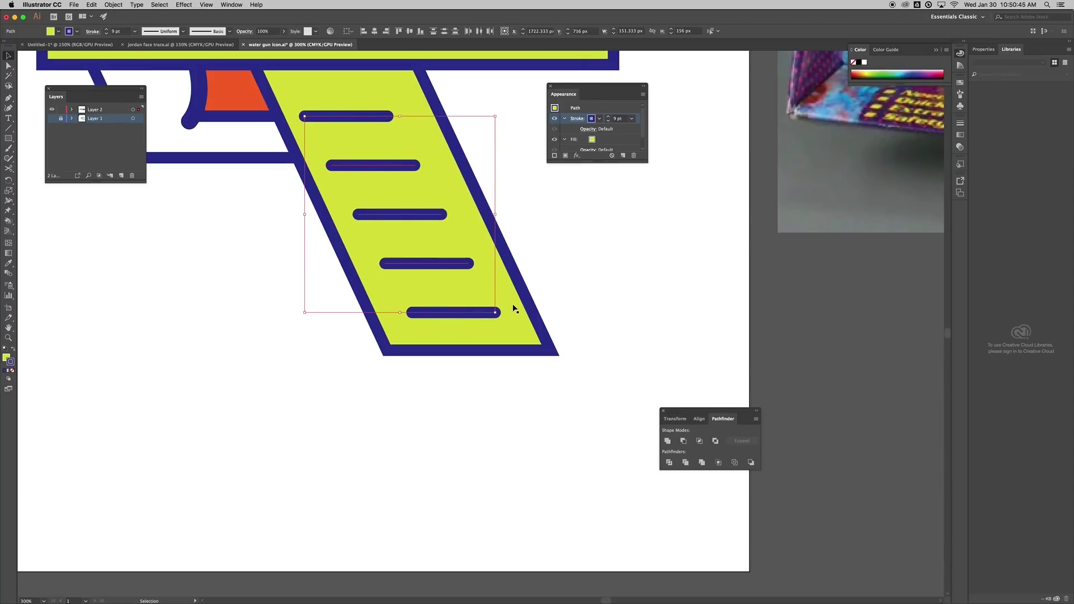
key("Right")
key("Right")
key("Right")
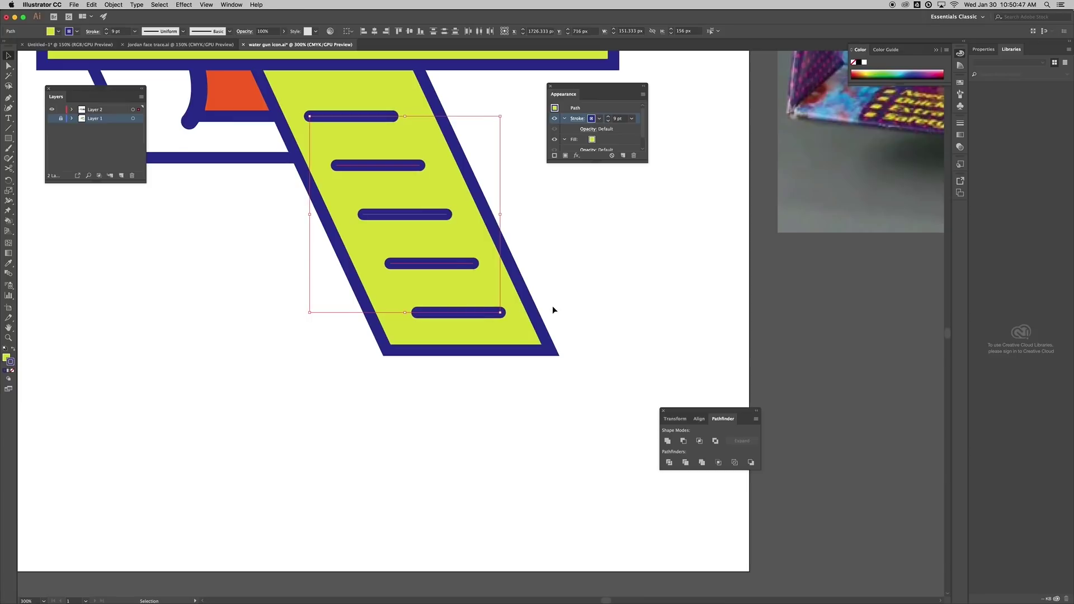
key("Down")
key("Down")
key("Left")
key("Left")
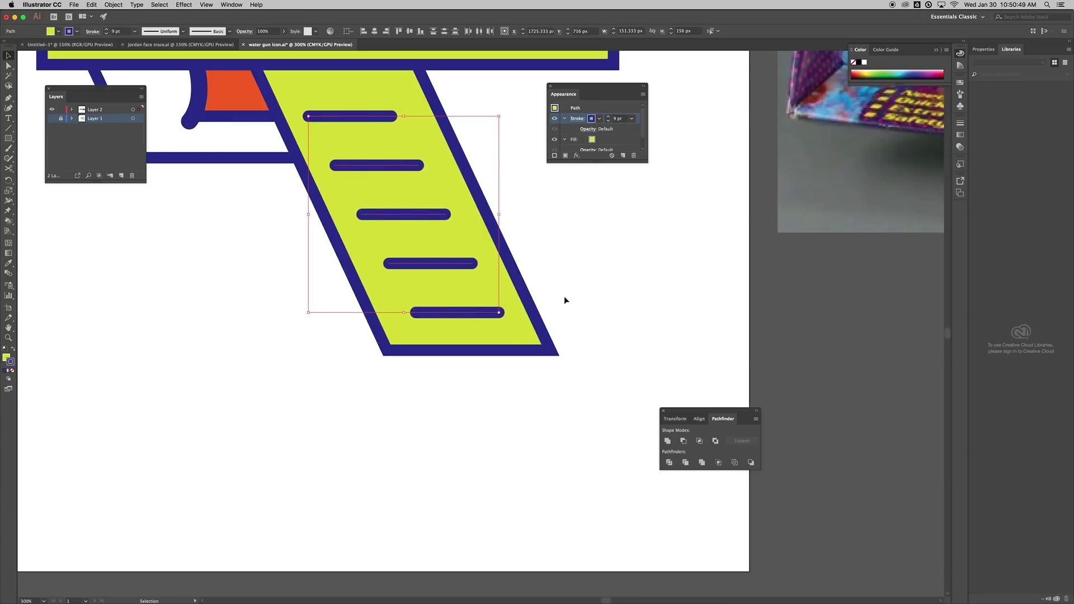
left_click(551, 282)
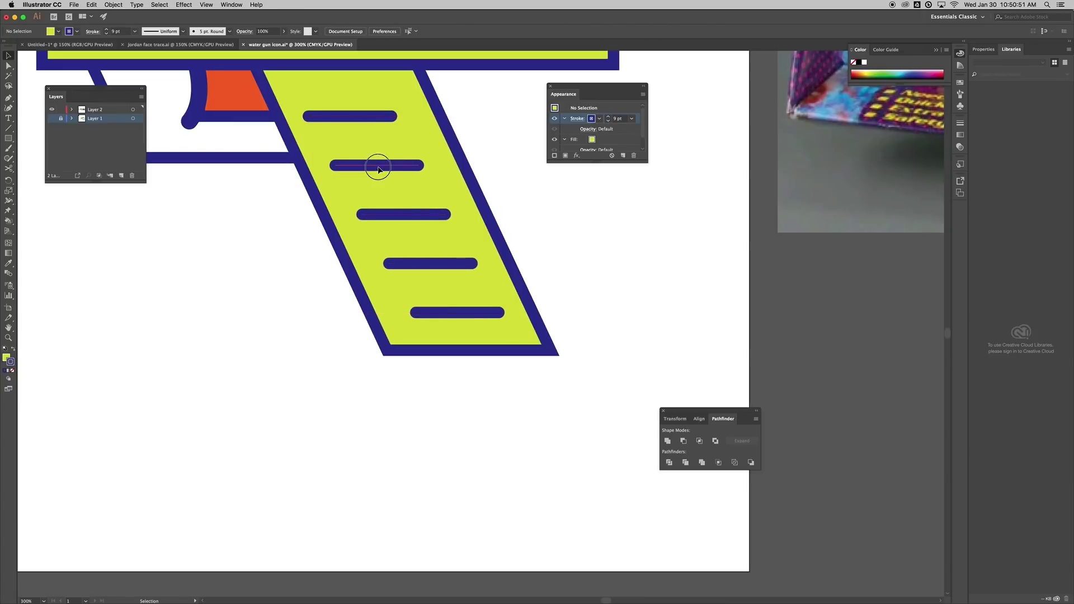
Nudge the two uppermost grip lines slightly right and the grip shape slightly left to even out the margins
left_click_drag(374, 165, 379, 165)
left_click(372, 117)
key("Right")
key("Right")
key("Right")
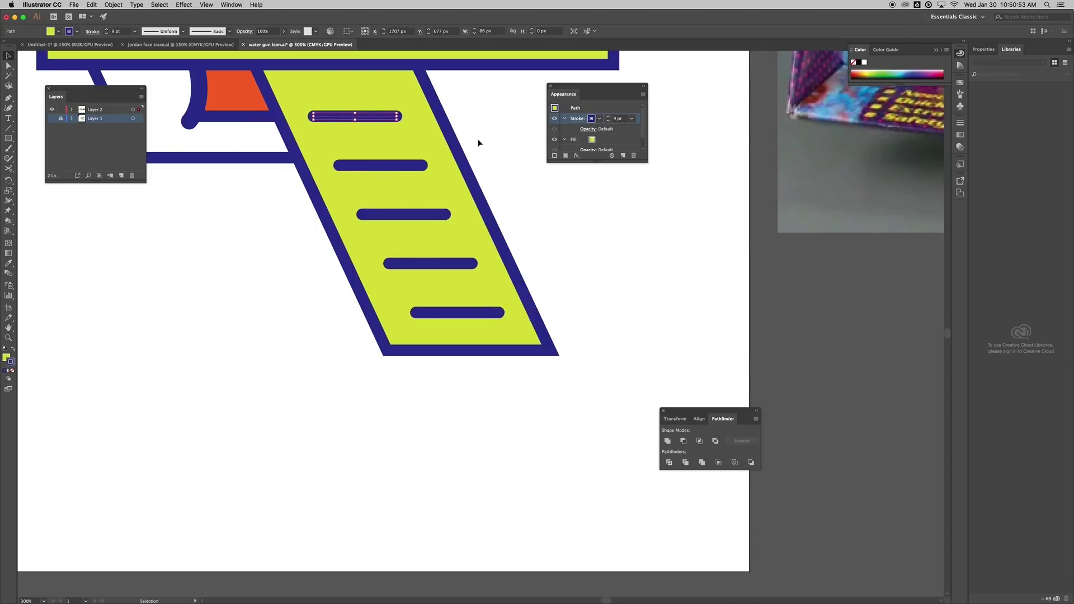
left_click(453, 163)
left_click(376, 166)
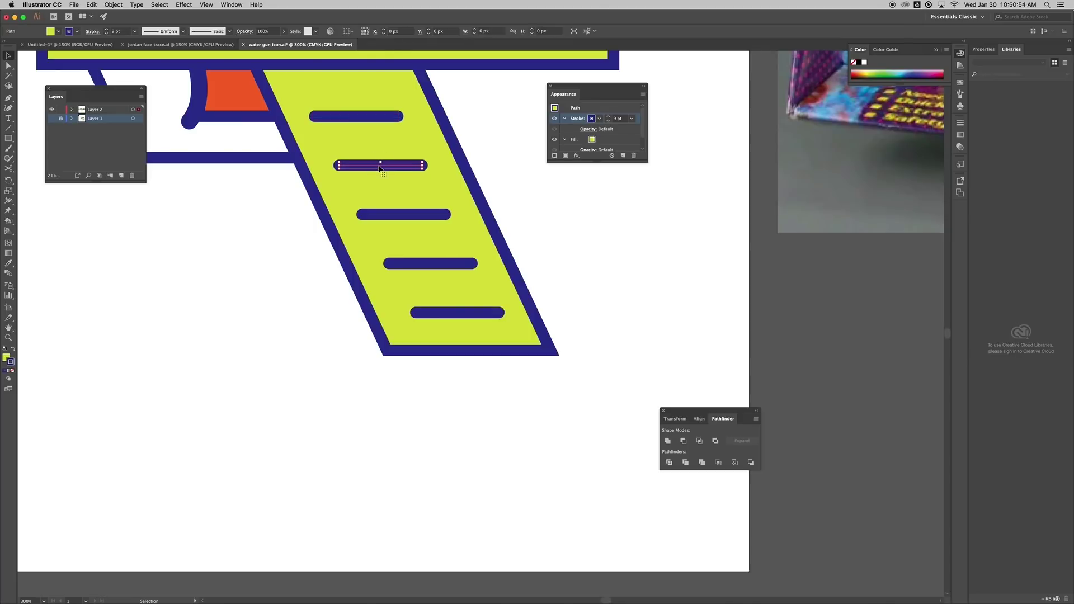
left_click(427, 149)
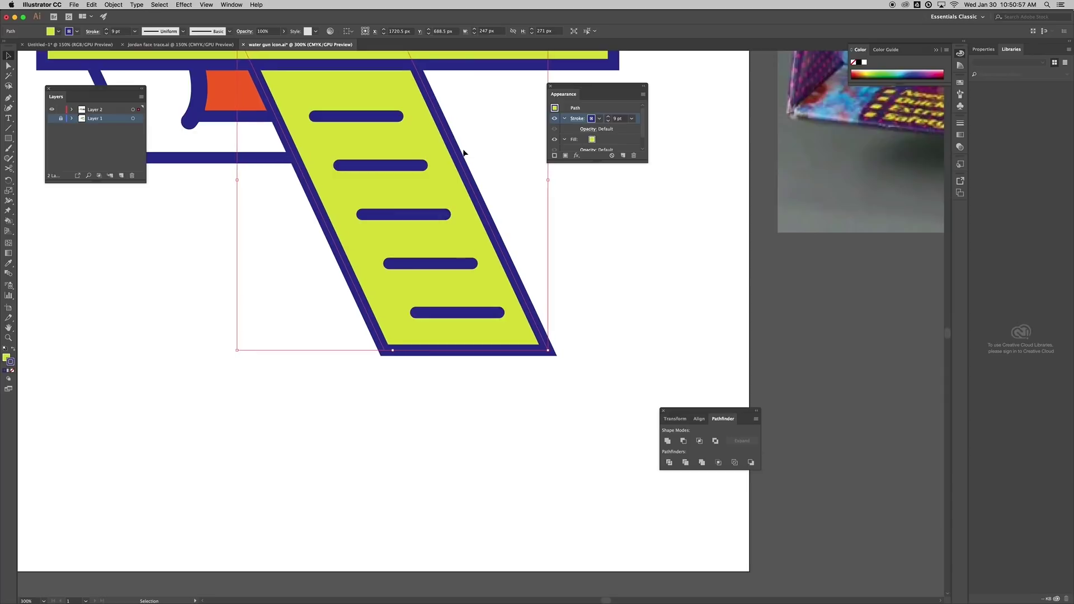
left_click(583, 226)
Fine-tune the placement of the lower lines within the grip
scroll(484, 334, "down", 3)
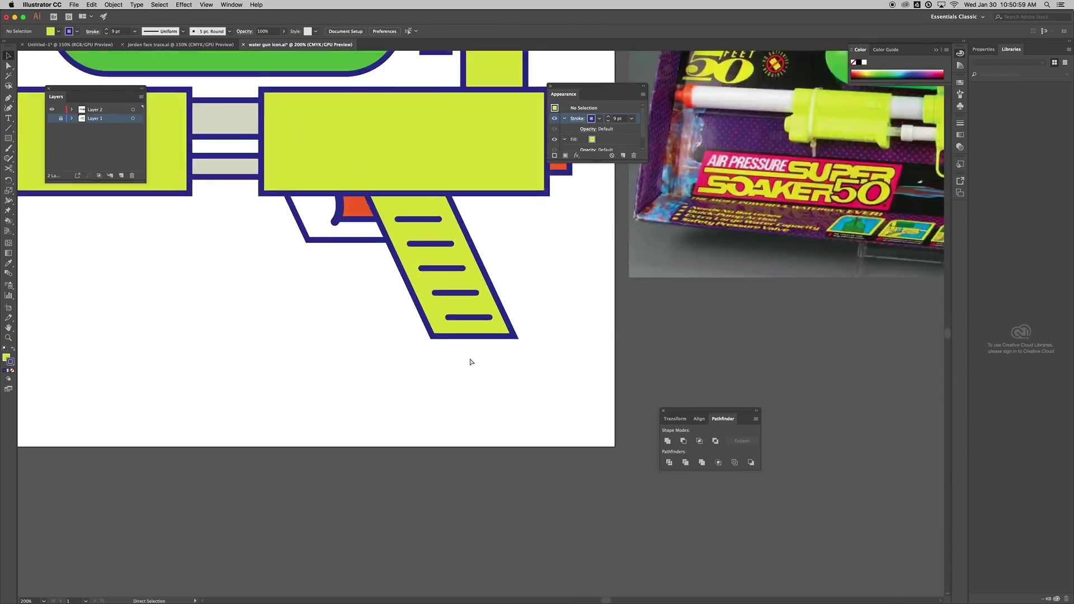
left_click(469, 318)
left_click_drag(469, 319, 448, 297)
left_click(444, 308)
left_click(528, 288)
scroll(386, 307, "down", 3)
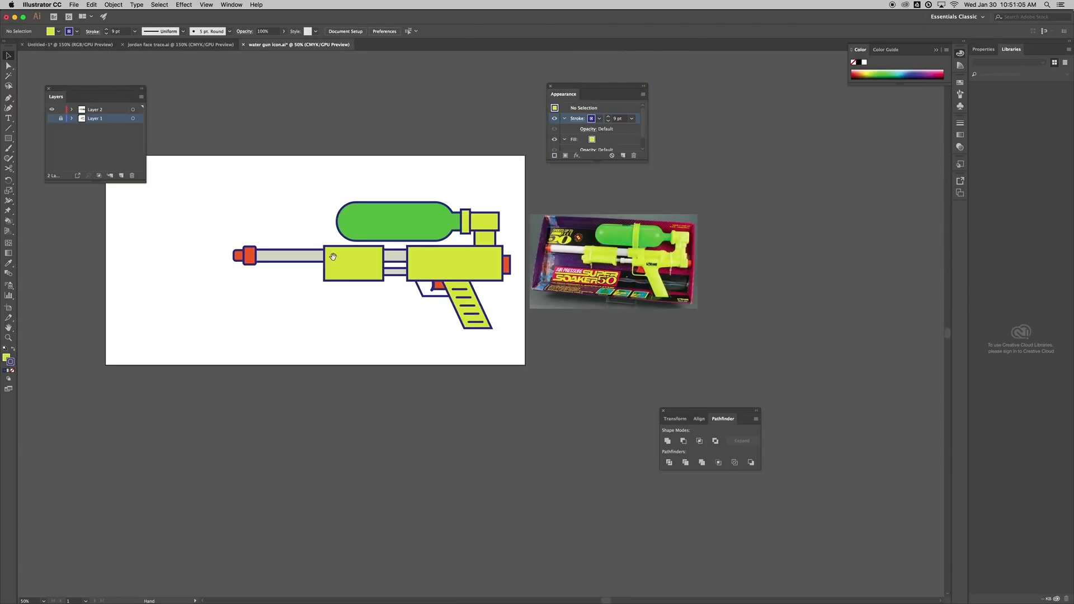
Draw a thin rectangular slot about 156 × 22 px in the upper front area of the rear lime body
scroll(364, 286, "up", 1)
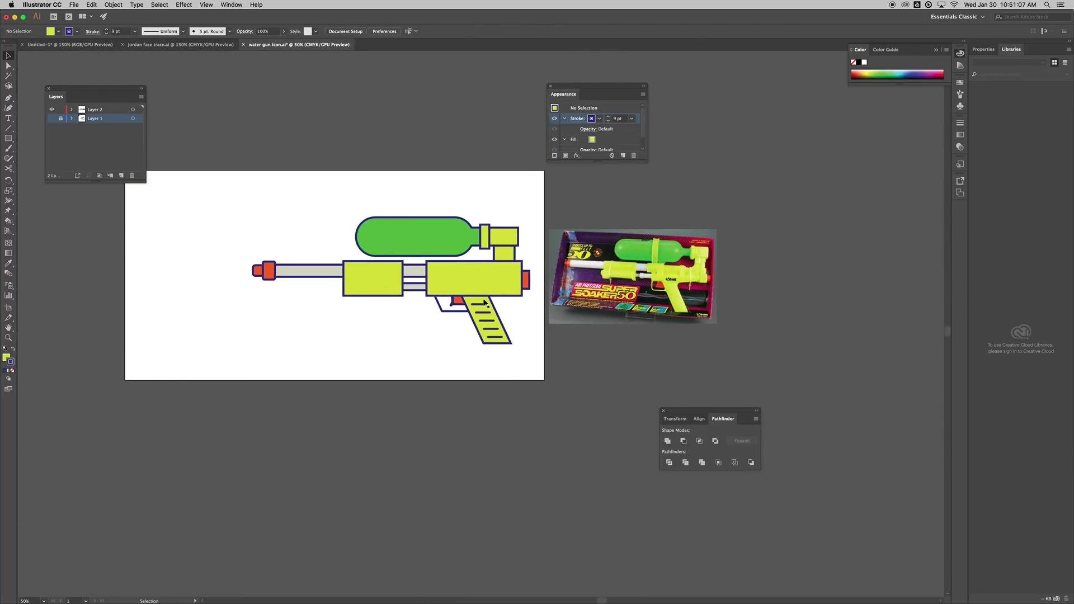
key("m")
left_click_drag(436, 268, 472, 274)
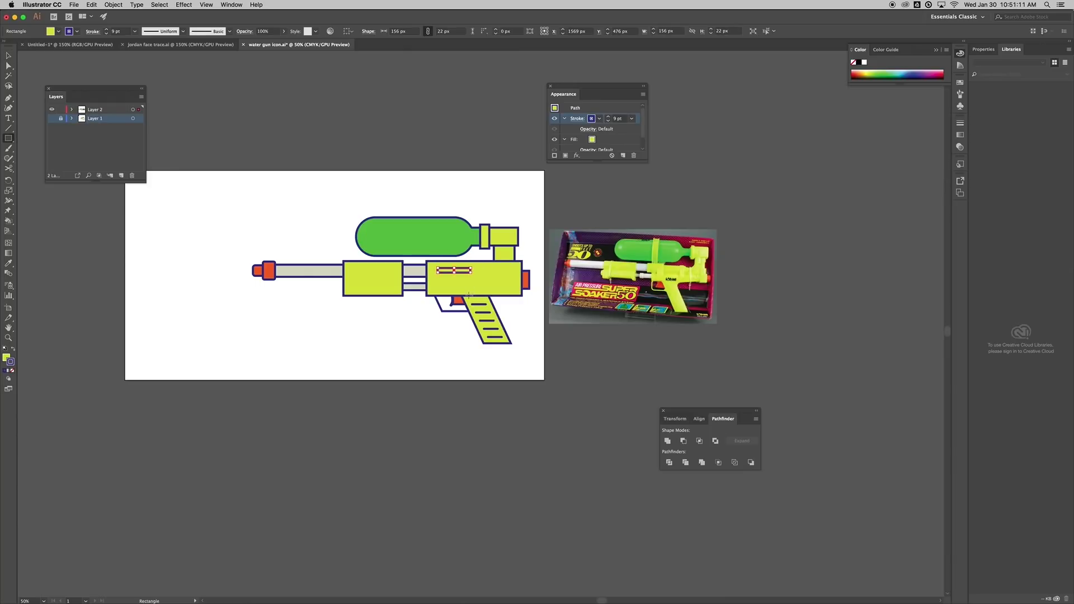
key("v")
left_click(371, 329)
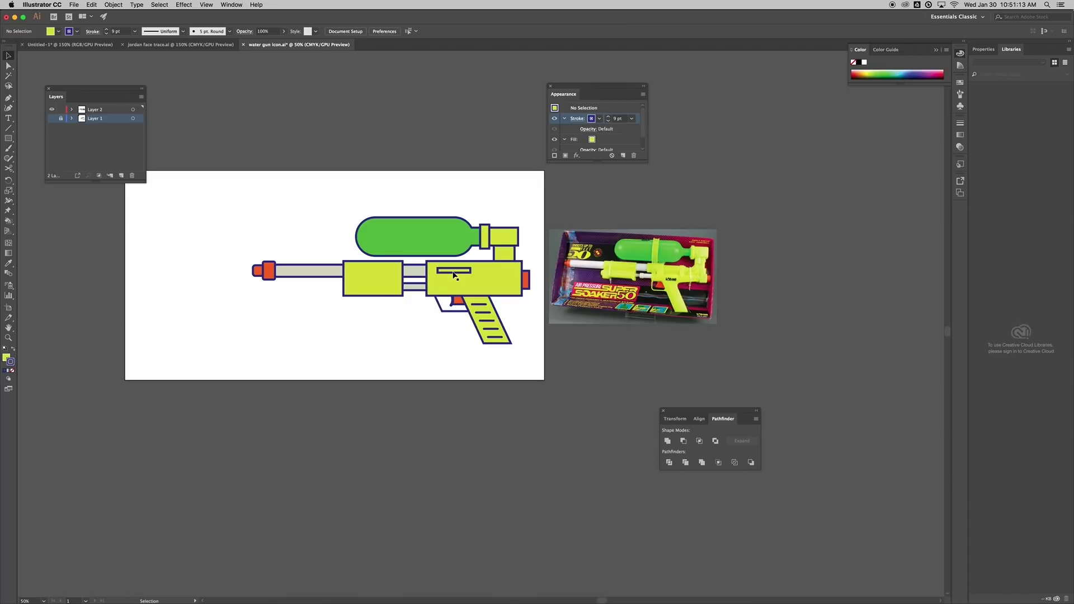
Copy the thin slot onto the front lime block, widen it and center it within the block
left_click_drag(454, 275, 394, 313)
left_click(395, 334)
left_click(405, 324)
left_click(374, 279)
left_click(393, 321)
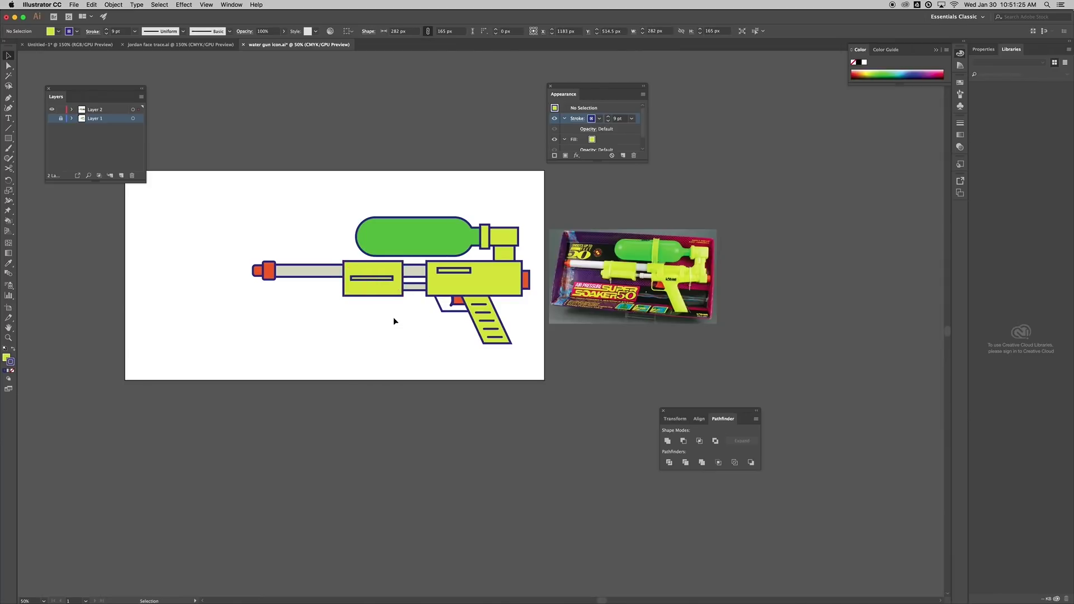
left_click_drag(351, 265, 376, 279)
left_click(382, 311)
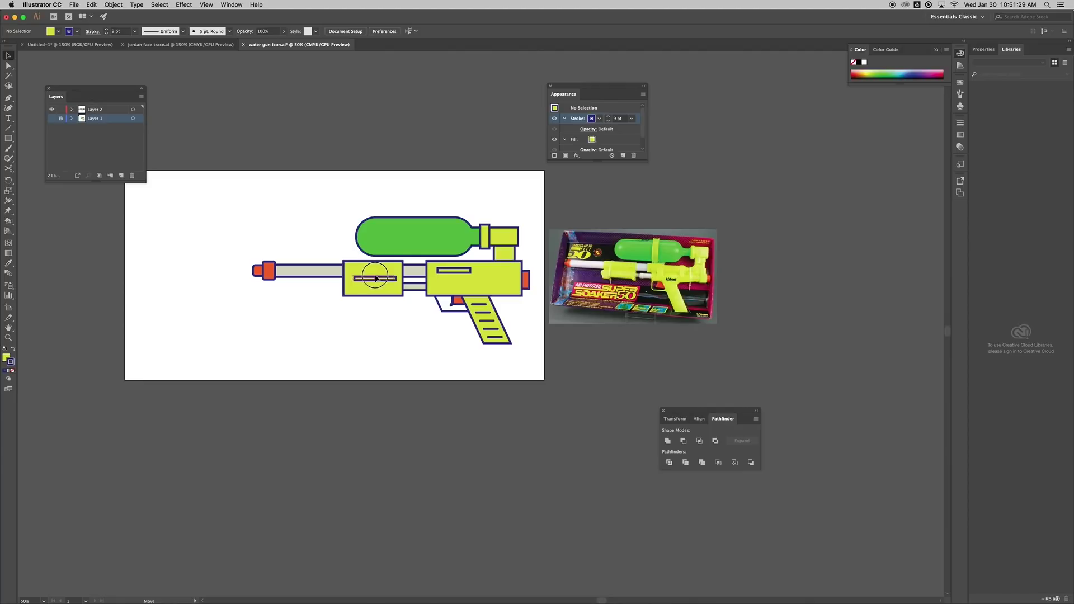
left_click(389, 311)
Set the front lime block's fill color to C6FC00
left_click(374, 287)
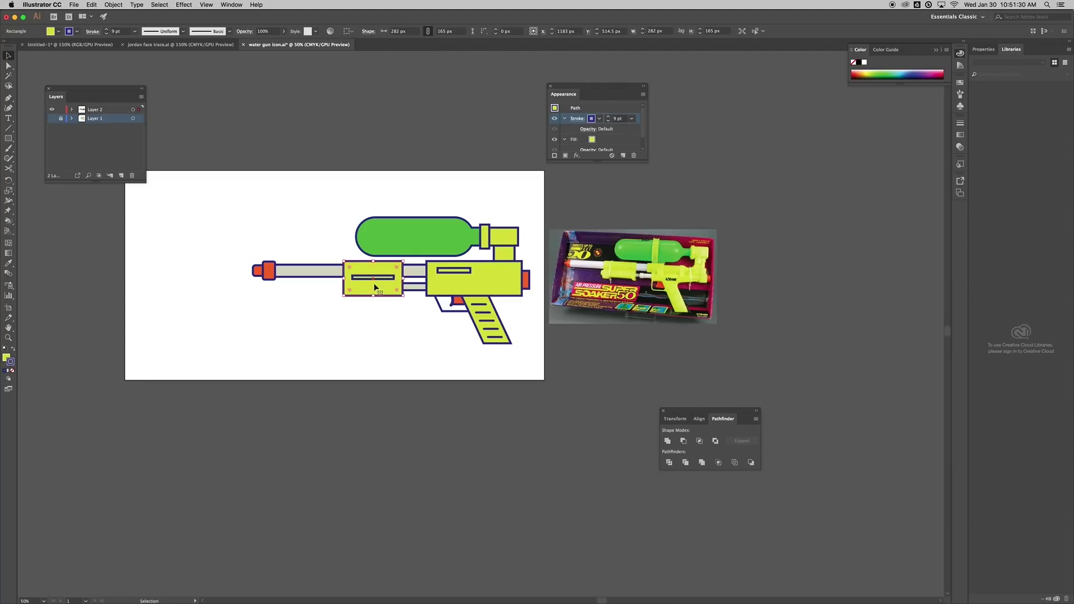
double_click(6, 357)
left_click_drag(293, 193, 105, 249)
left_click(171, 273)
left_click(188, 356)
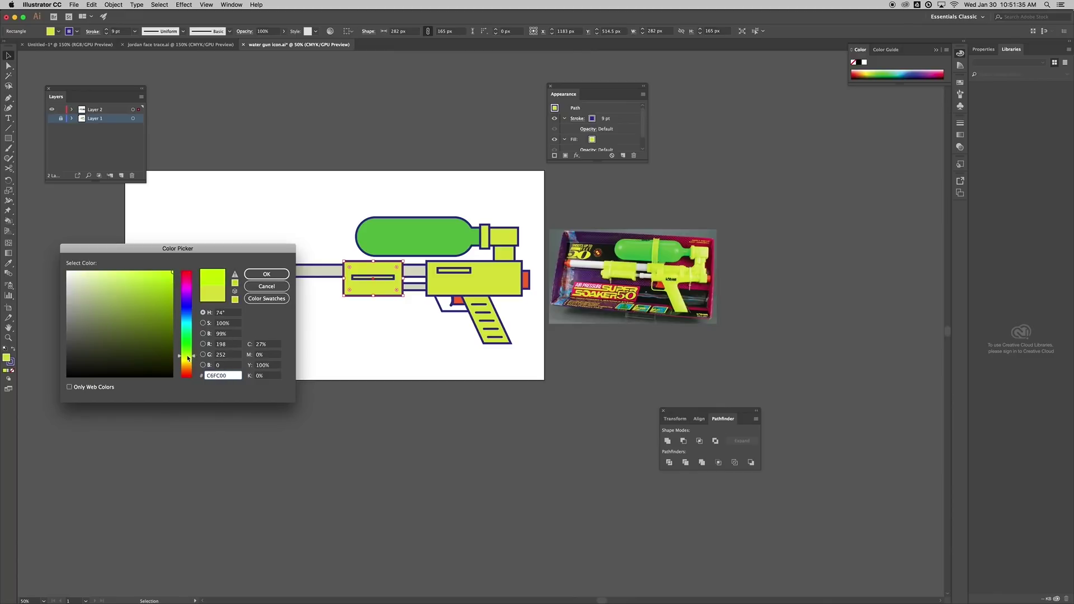
left_click_drag(187, 355, 188, 354)
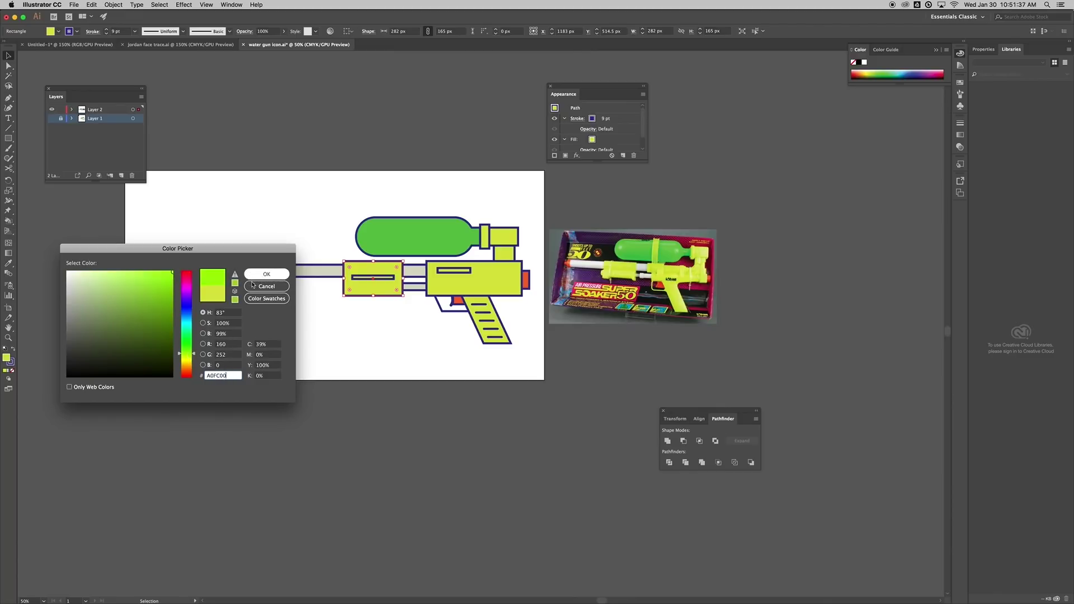
left_click(186, 357)
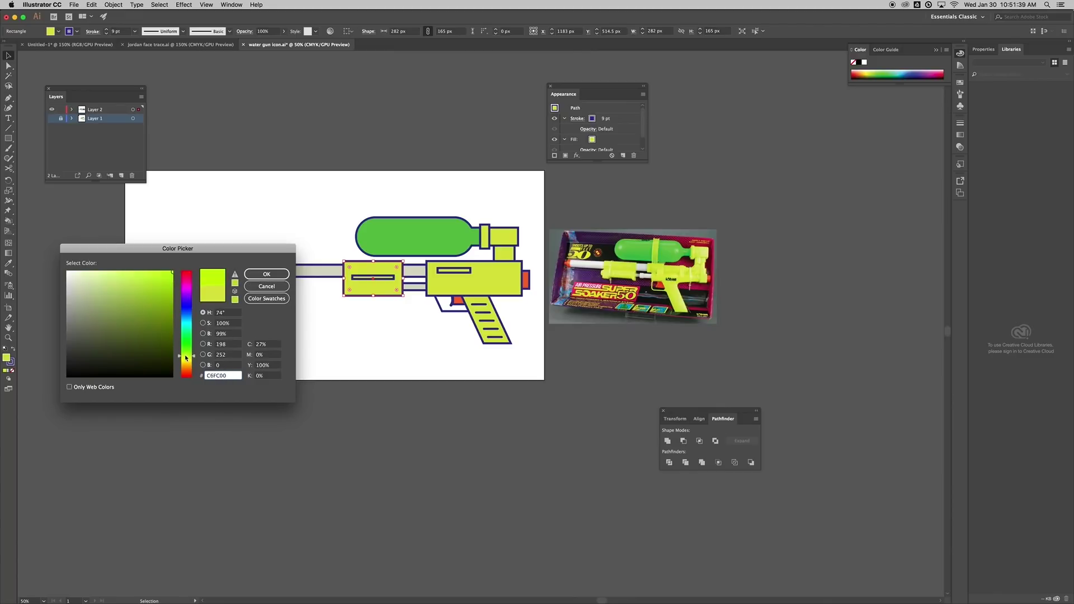
left_click(266, 274)
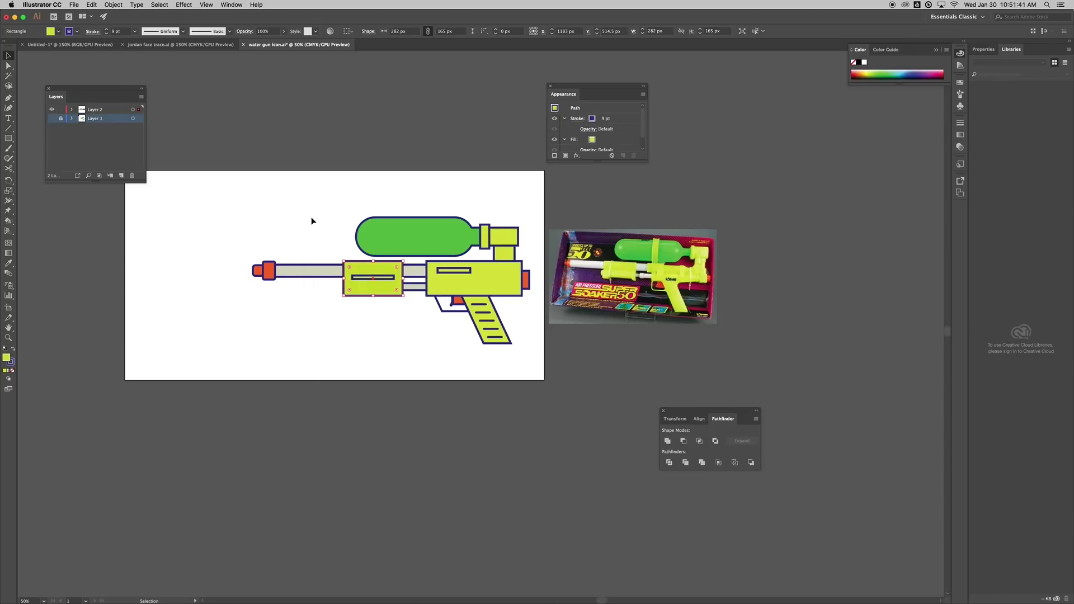
Switch the document's color mode from CMYK to RGB
left_click(81, 5)
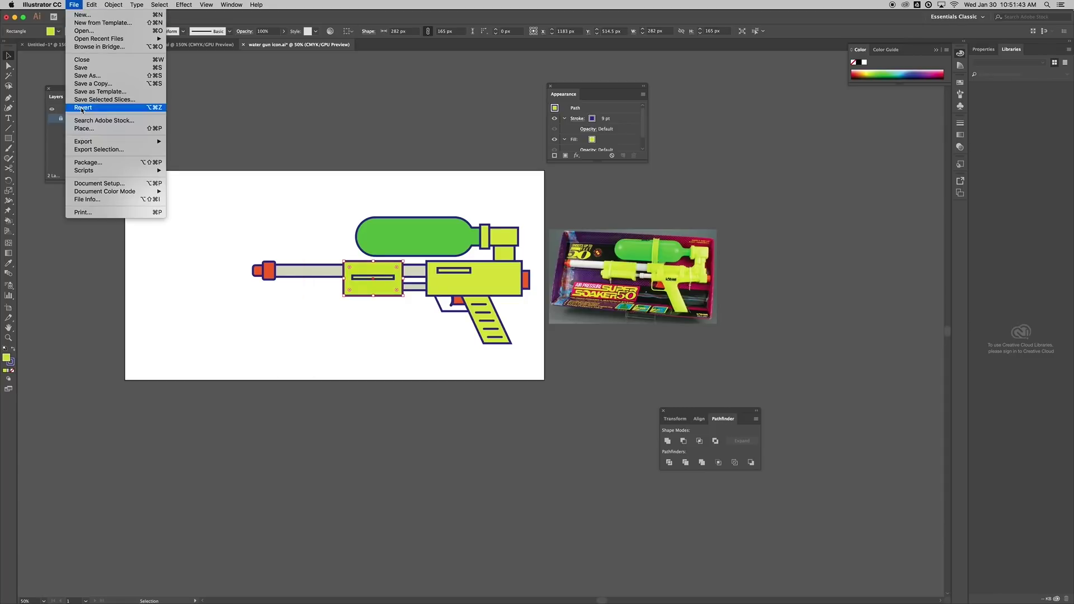
mouse_move(104, 193)
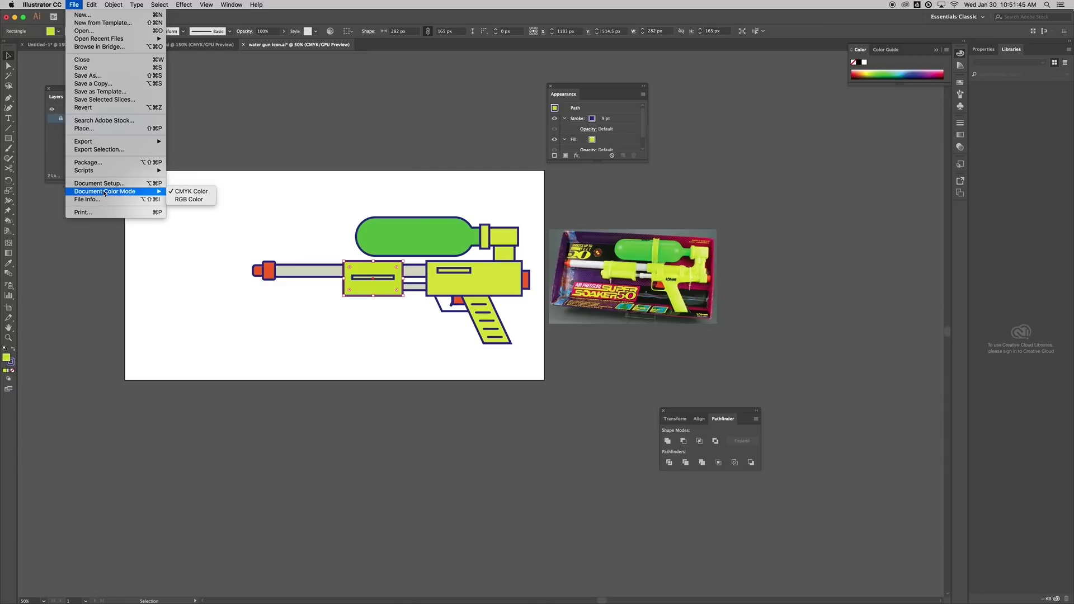
left_click(189, 199)
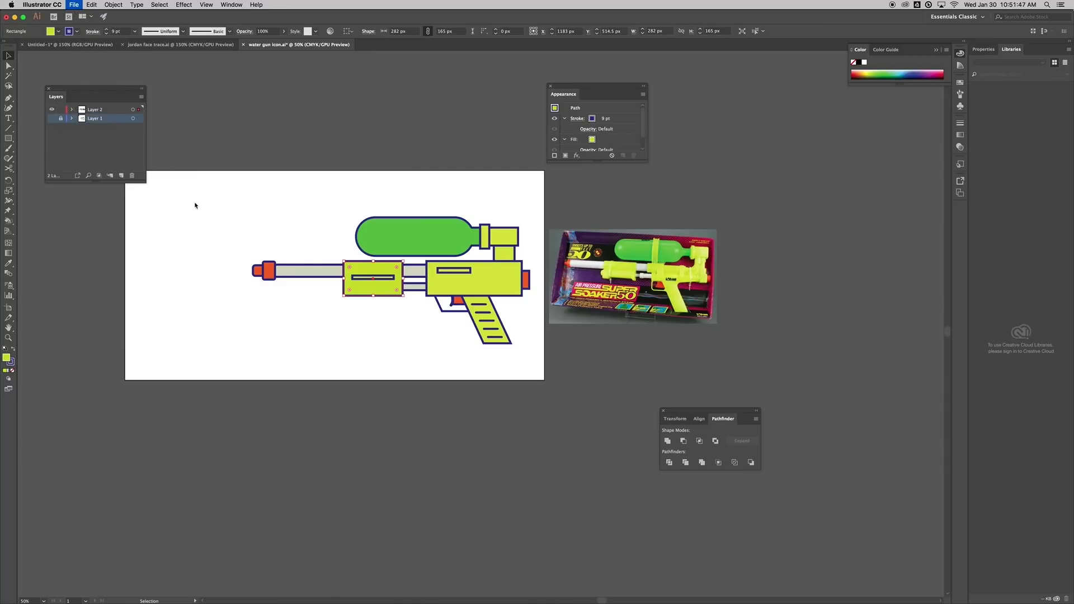
Change the front lime block's fill to the brighter yellow E5EF14
double_click(6, 358)
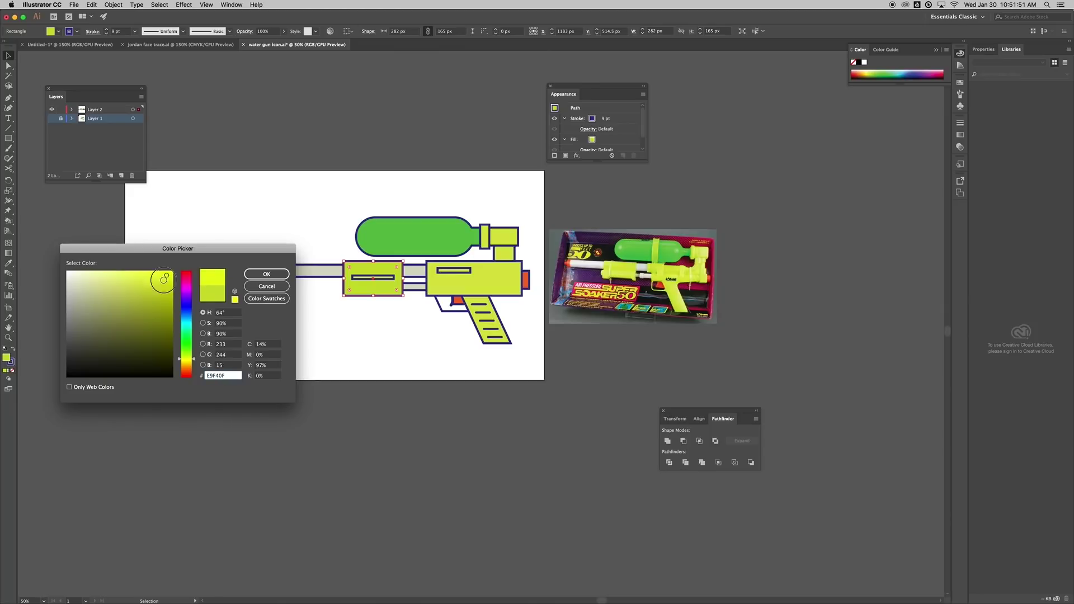
left_click(171, 278)
left_click(266, 274)
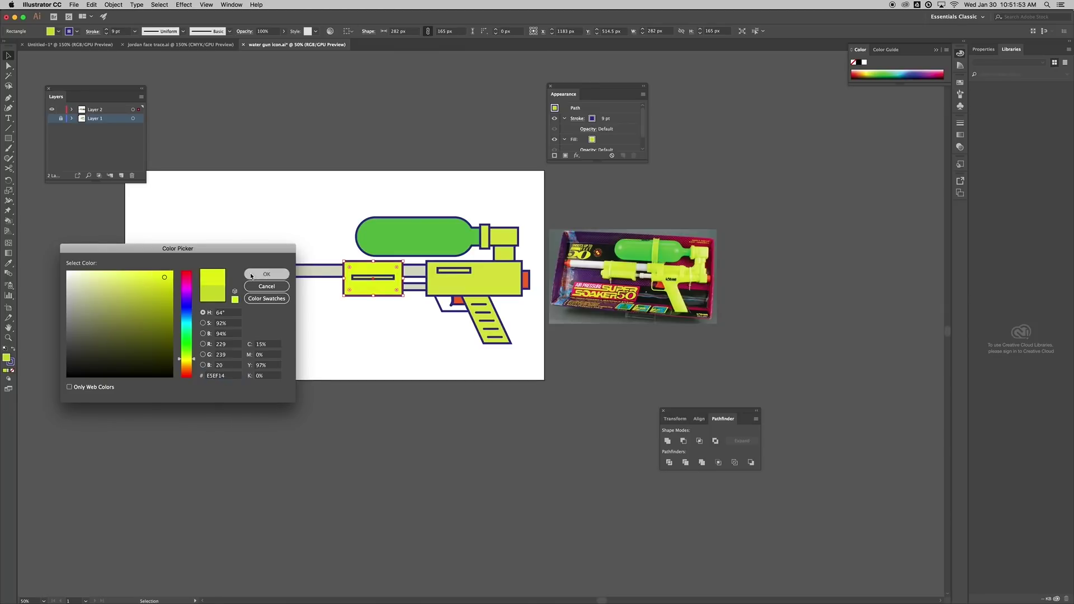
left_click(287, 203)
Copy the front block's bright yellow fill onto the rear body and the grip with the Eyedropper
left_click(445, 282)
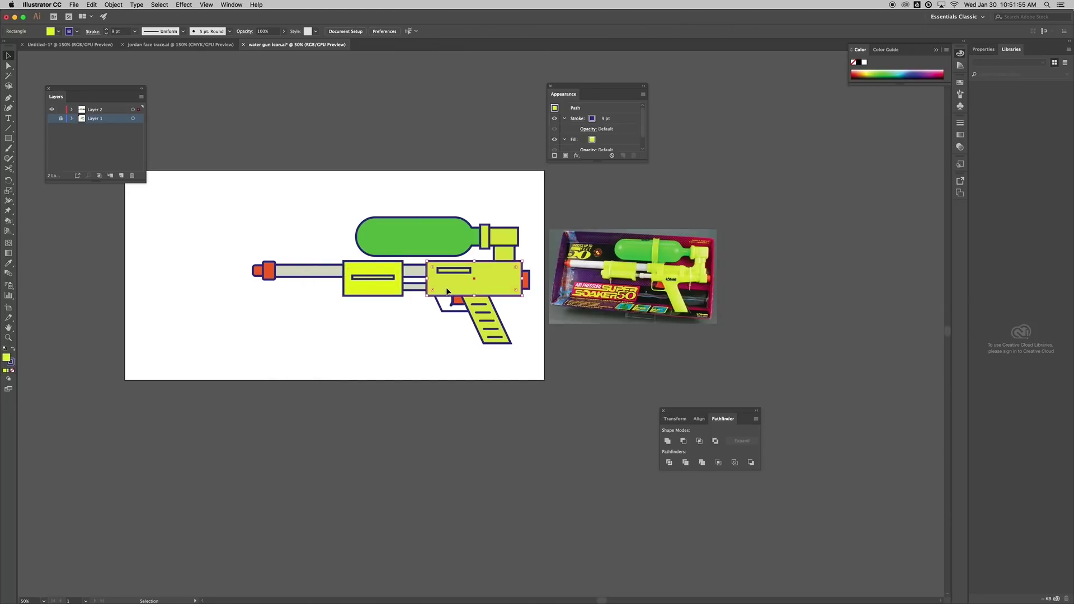
key("i")
left_click(399, 270)
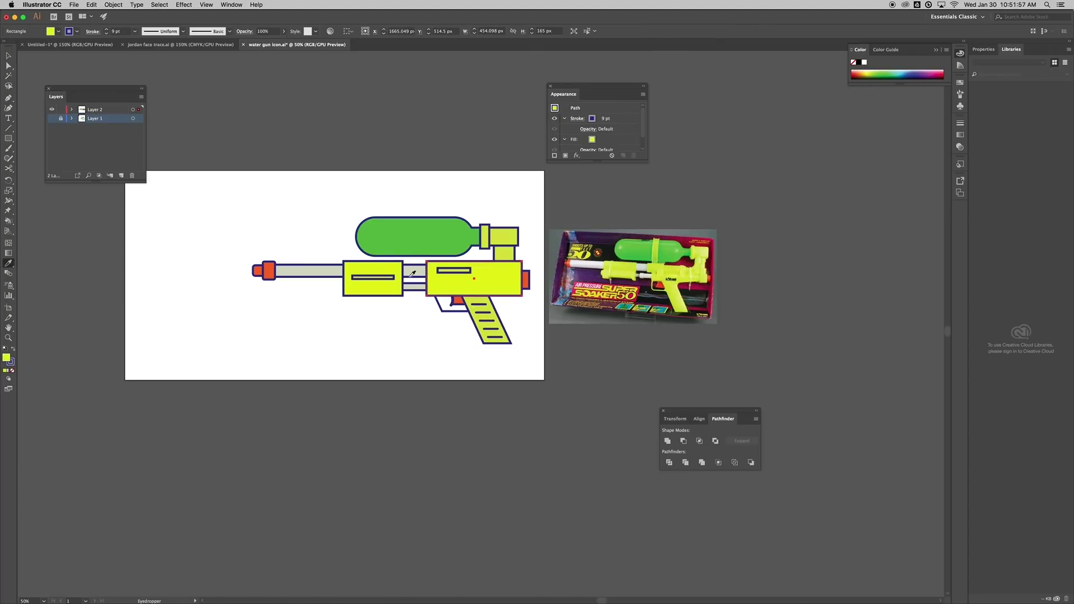
left_click(470, 338, "super")
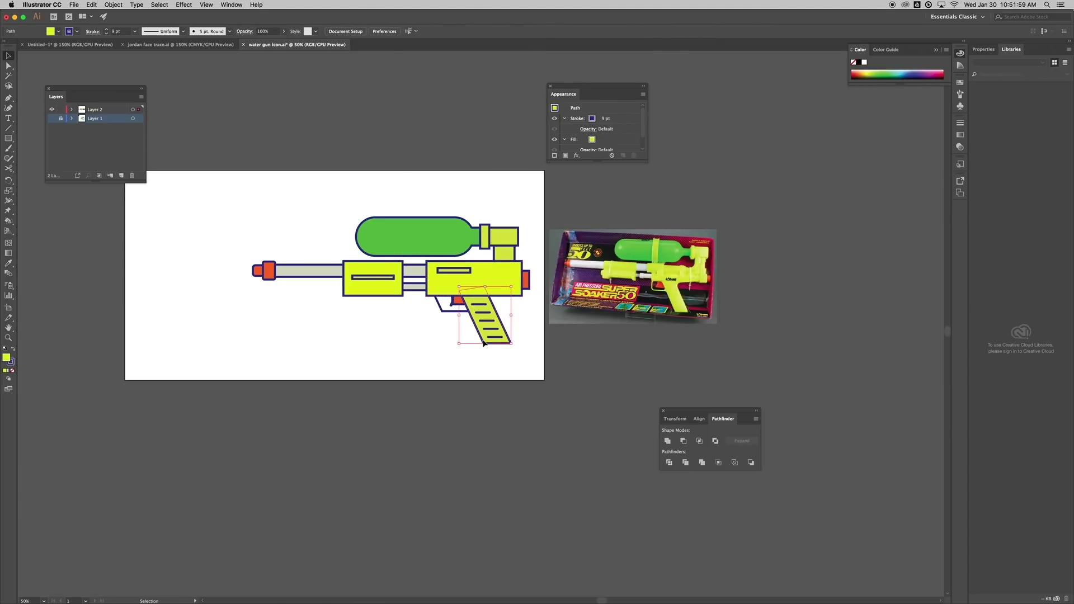
left_click(506, 275)
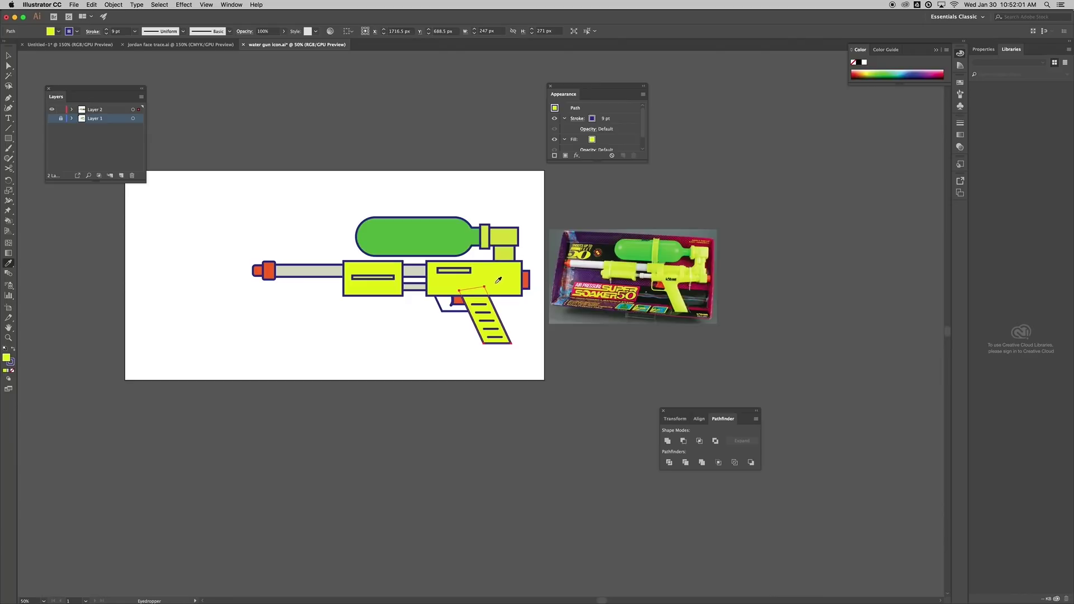
Apply the same bright yellow fill to the connector blocks and the collar behind the tank
left_click(502, 240, "super")
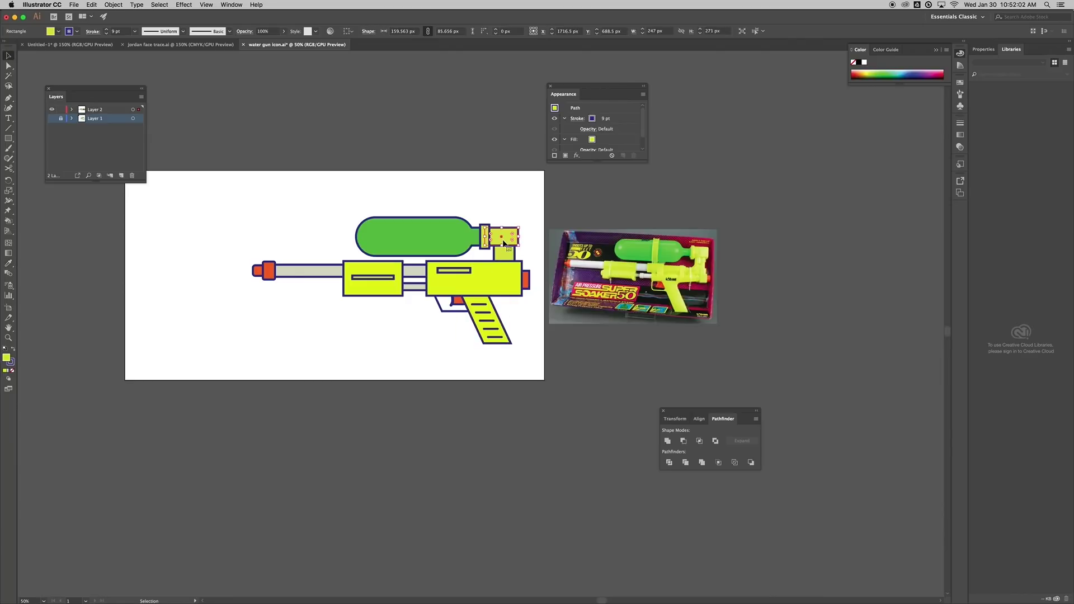
left_click(493, 280)
left_click(488, 277, "super")
left_click(485, 236, "super")
left_click(484, 283)
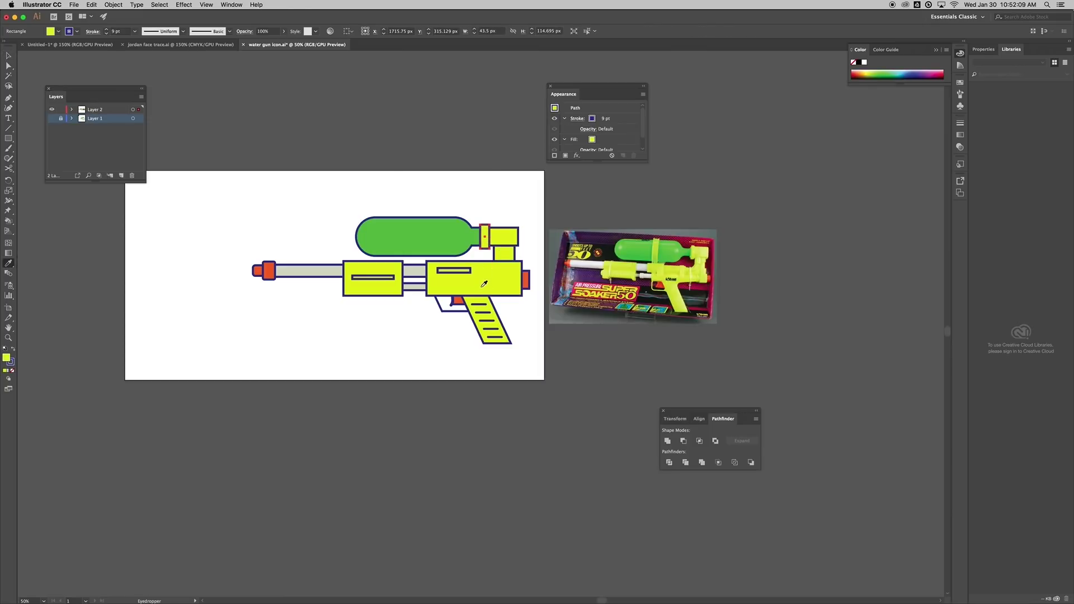
Shift the rear body slightly forward to line up with the connector above, and nudge the red rear cap in to match
key("v")
left_click_drag(450, 290, 433, 281)
key("space")
left_click(417, 311)
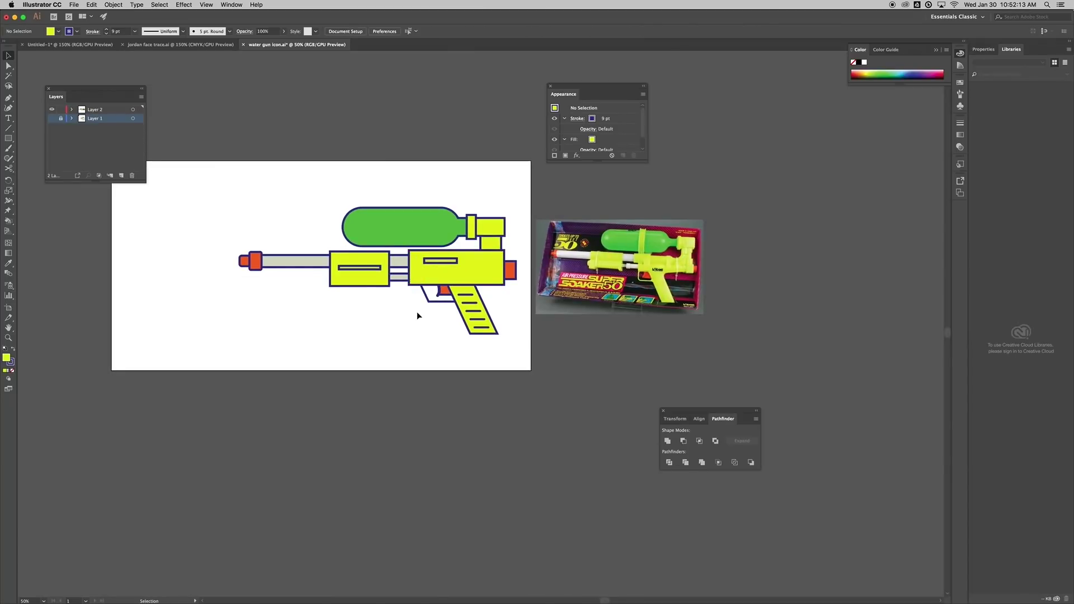
left_click(509, 269)
left_click(518, 263)
Try to round the outer corners of the upper connector block behind the tank
left_click(494, 227)
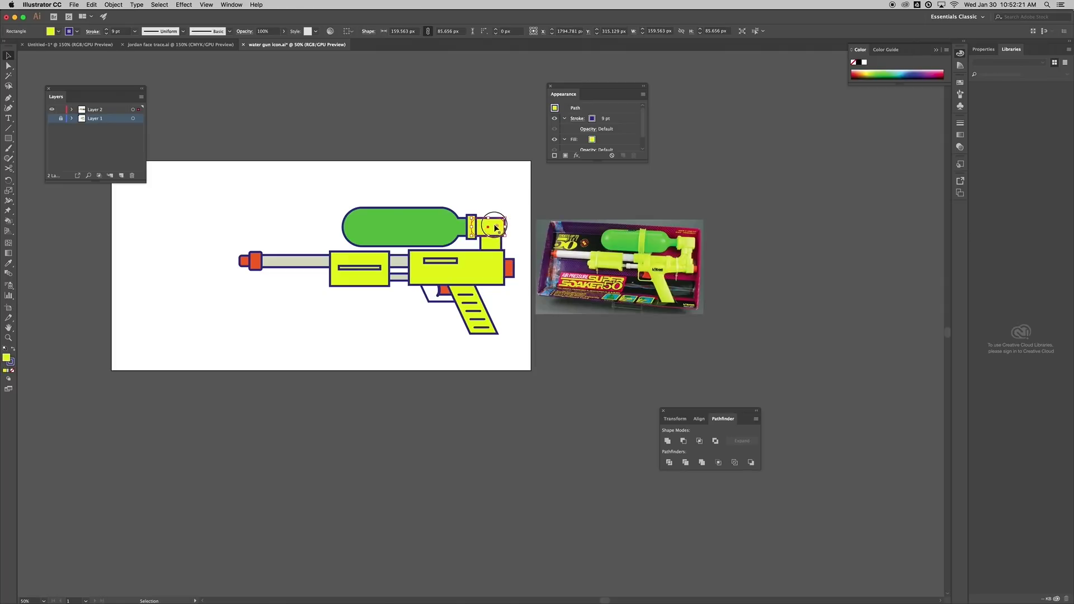
left_click(522, 204)
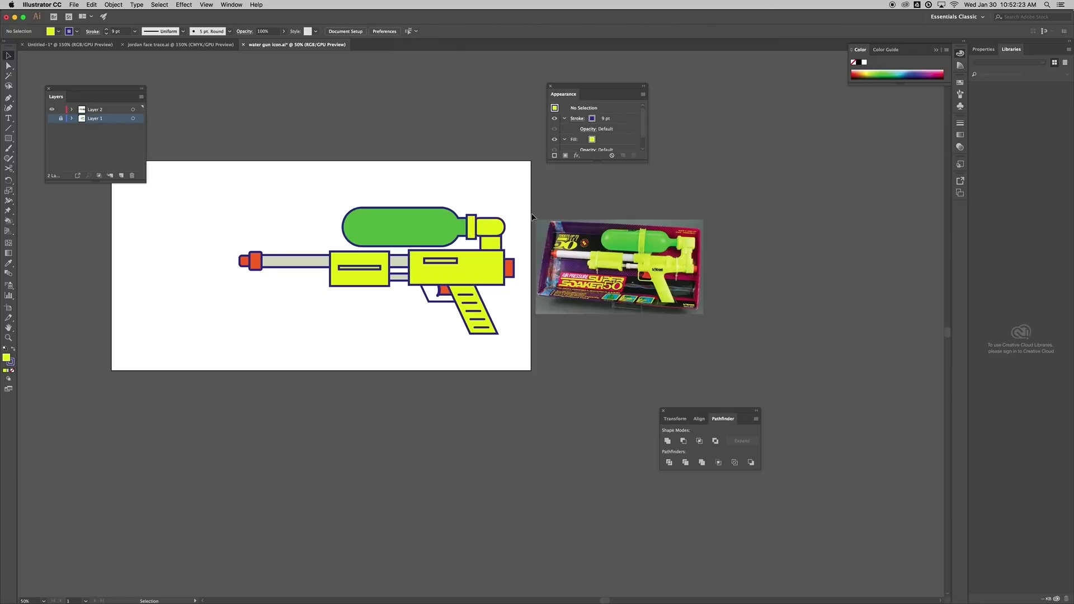
key("super+z")
key("super+z")
left_click(510, 192)
Draw a curved line bowing forward across the full height of the green tank with the Pen tool, as a band's rear edge
left_click(421, 221)
left_click(440, 197)
key("p")
key("super+minus")
key("super+minus")
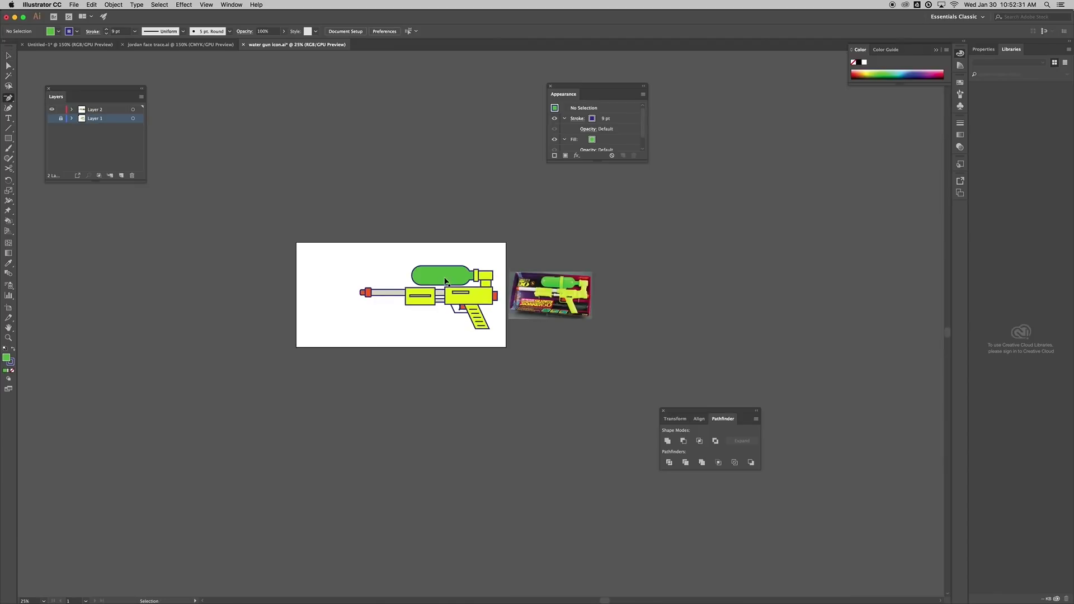
key("super+equal")
key("super+equal")
key("super+equal")
key("super+equal")
scroll(447, 273, "up", 3)
key("space")
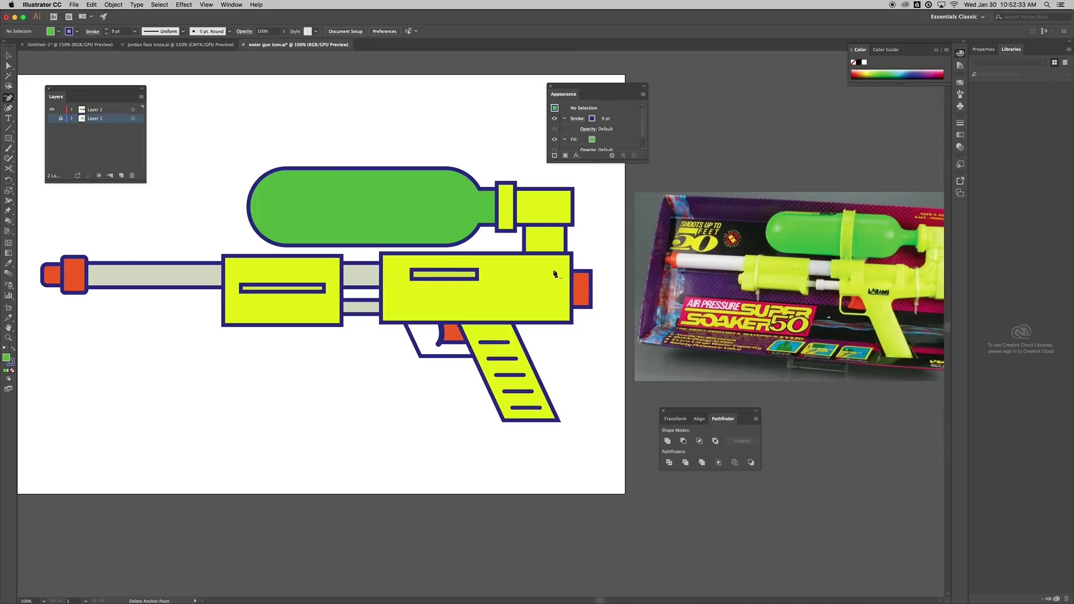
scroll(590, 261, "right", 5)
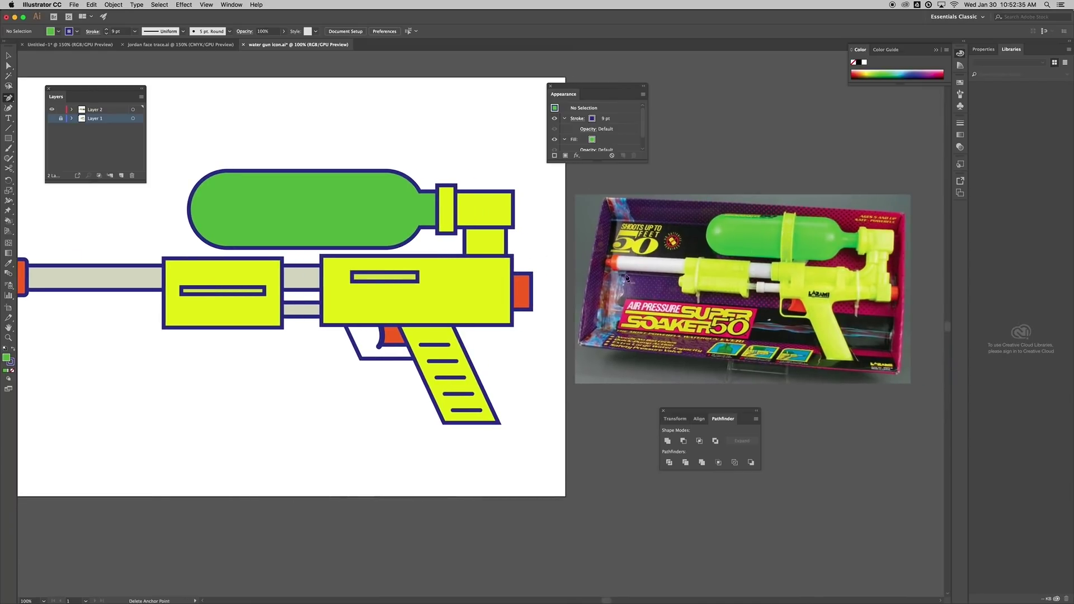
left_click(353, 166)
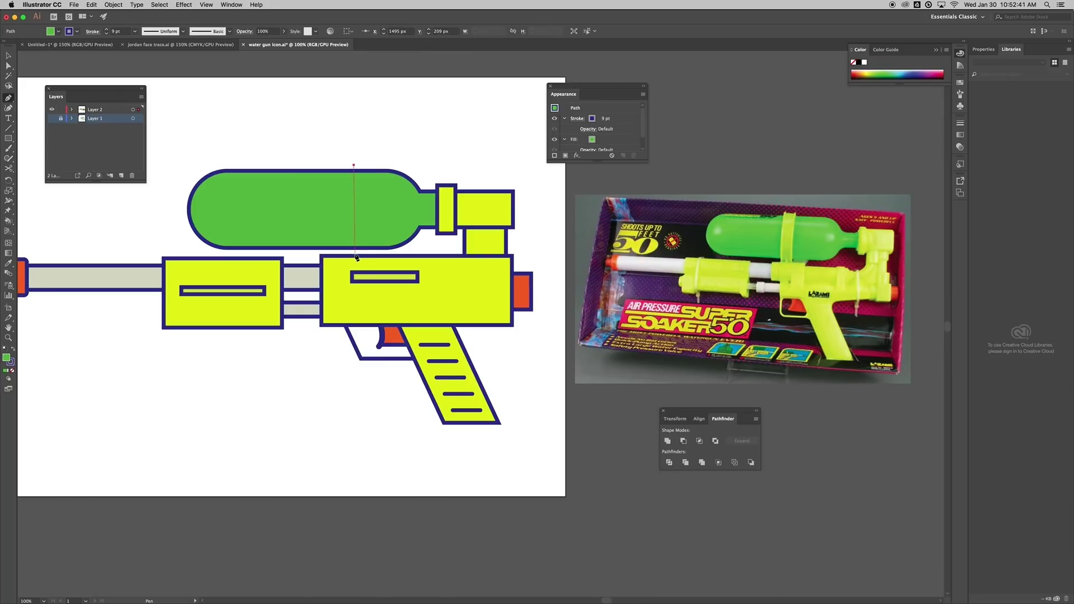
left_click_drag(355, 251, 369, 288)
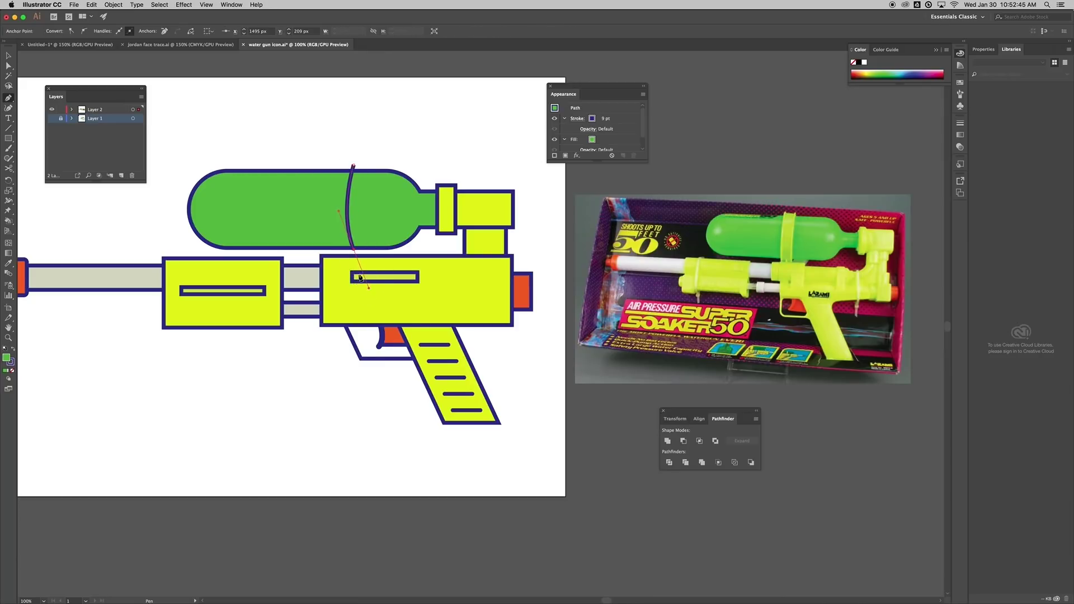
left_click(356, 252)
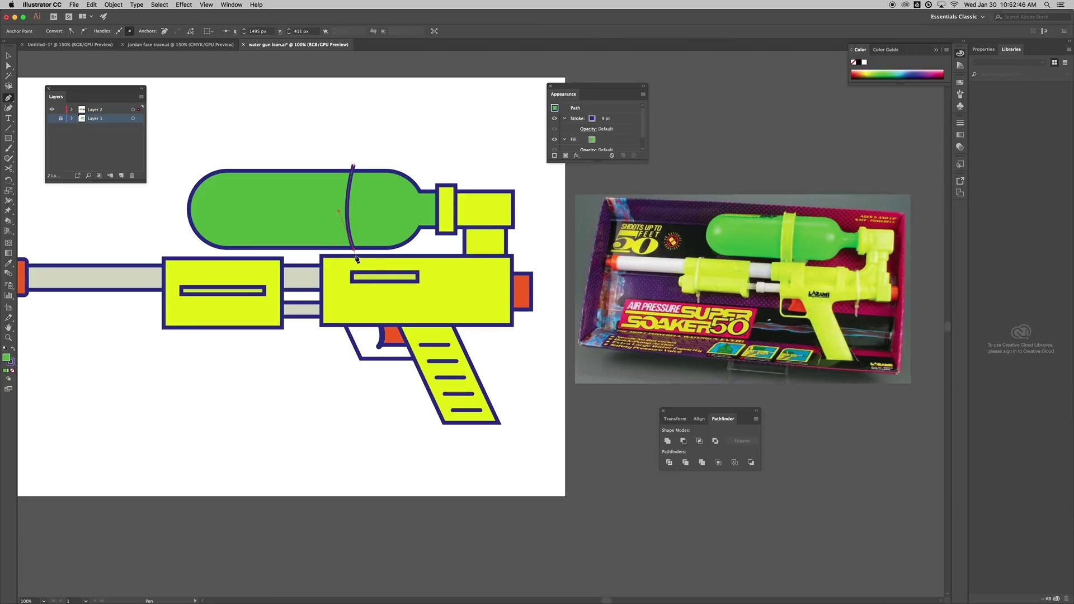
Close the path into a band around the tank by adding flat ends and a matching curved front edge
left_click(324, 250)
left_click_drag(324, 164, 354, 144)
key("super+z")
key("super+z")
left_click_drag(324, 165, 342, 127)
left_click(325, 165)
left_click(354, 165)
key("v")
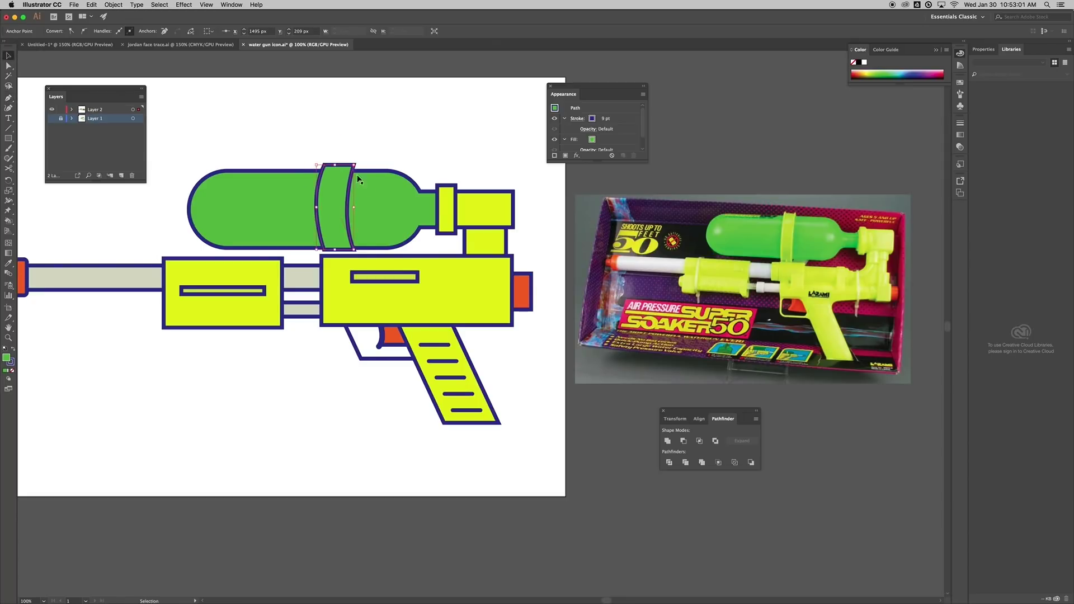
Match the tank band's fill to the yellow collar with the Eyedropper
key("i")
left_click(444, 200)
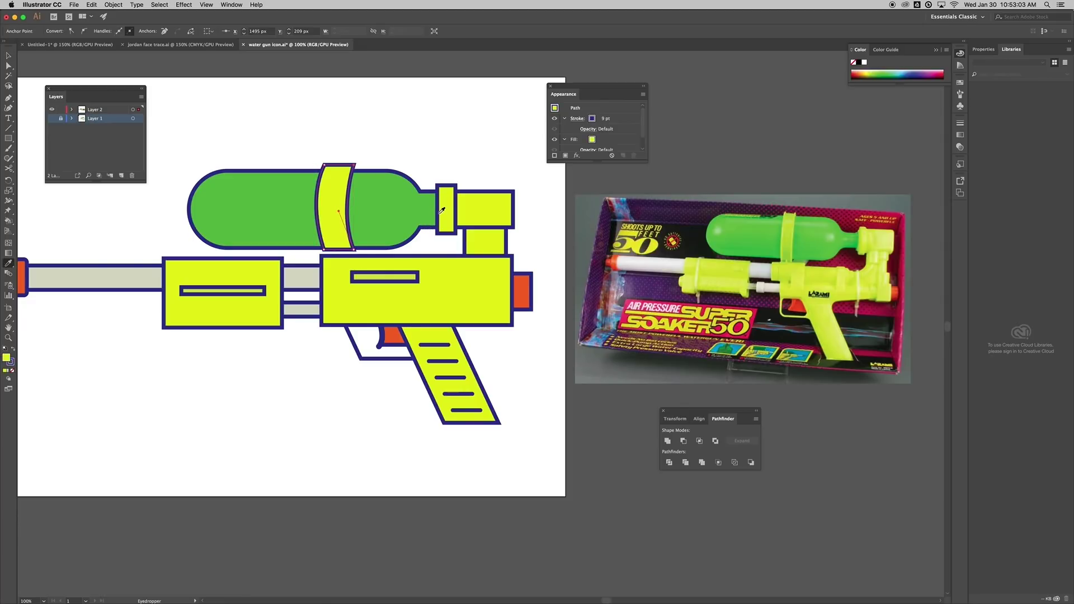
key("v")
left_click(397, 139)
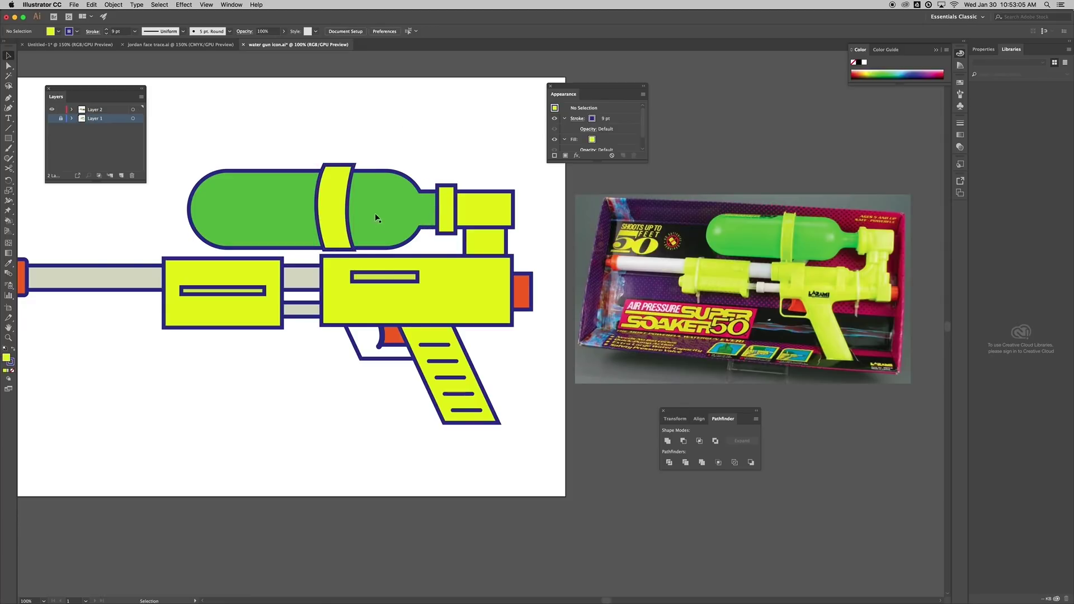
Nudge the band slightly toward the rear and stretch it to about 215 px tall so it reaches the rear body
left_click(344, 174)
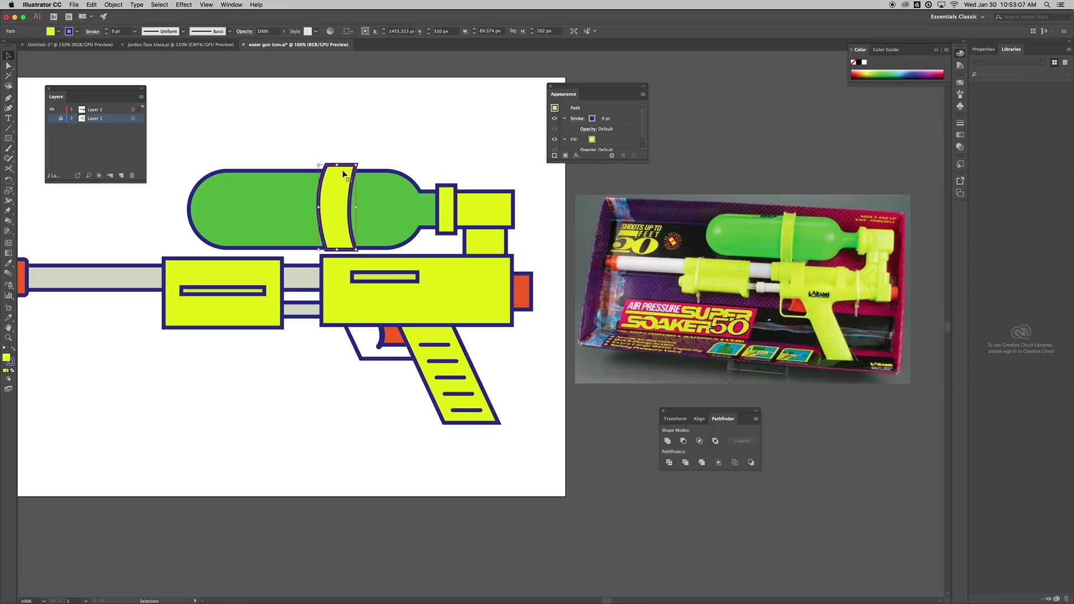
left_click_drag(340, 166, 338, 164)
left_click(396, 149)
left_click(333, 200)
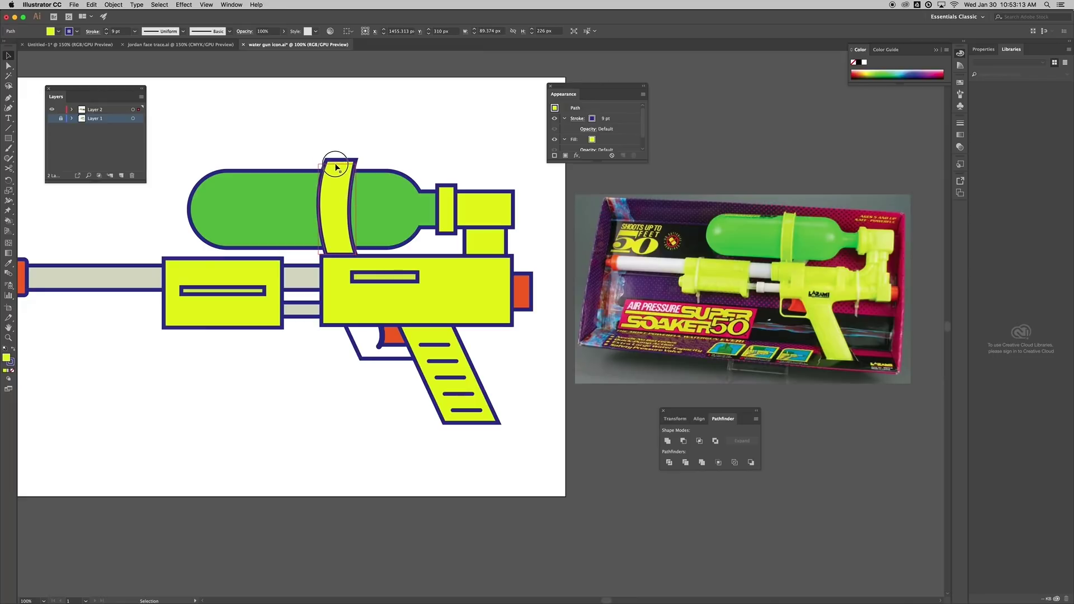
left_click(364, 152)
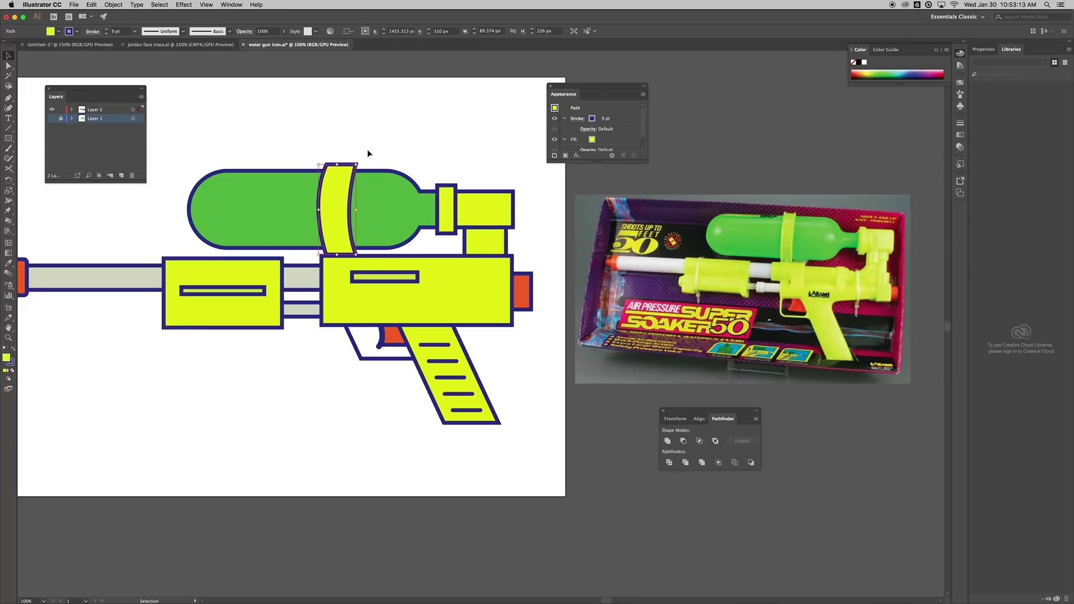
Slightly round the corners of the yellow tank band
left_click(338, 194)
key("a")
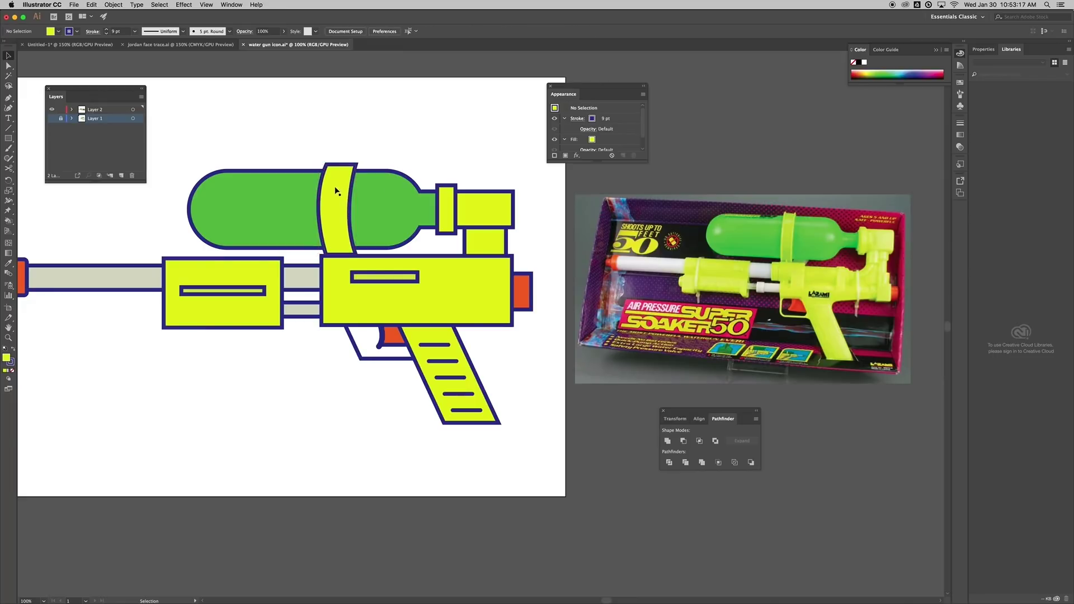
key("super+equal")
key("super+equal")
key("v")
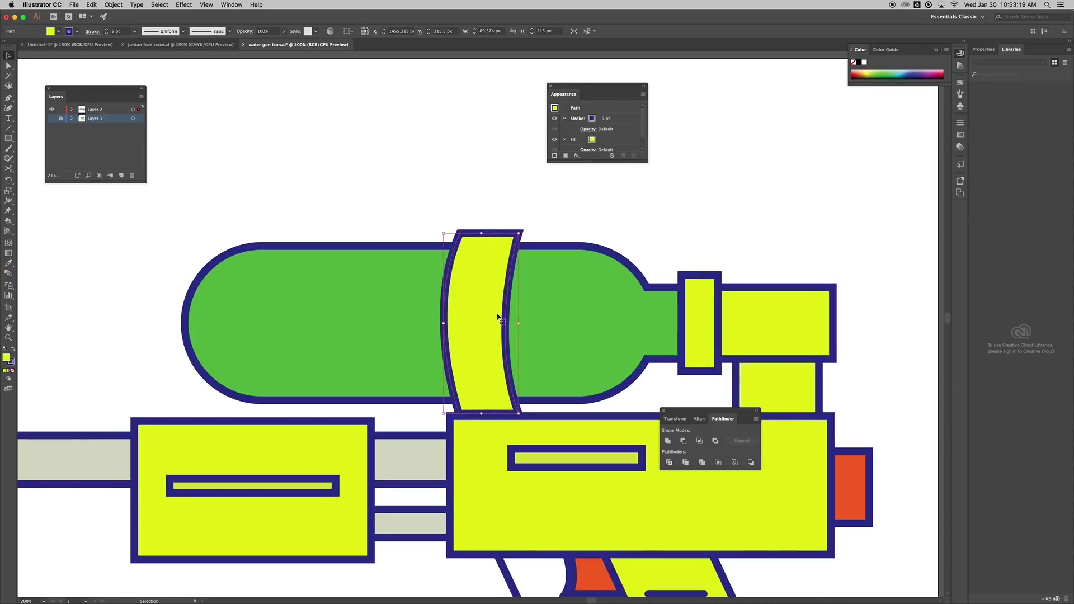
key("super+equal")
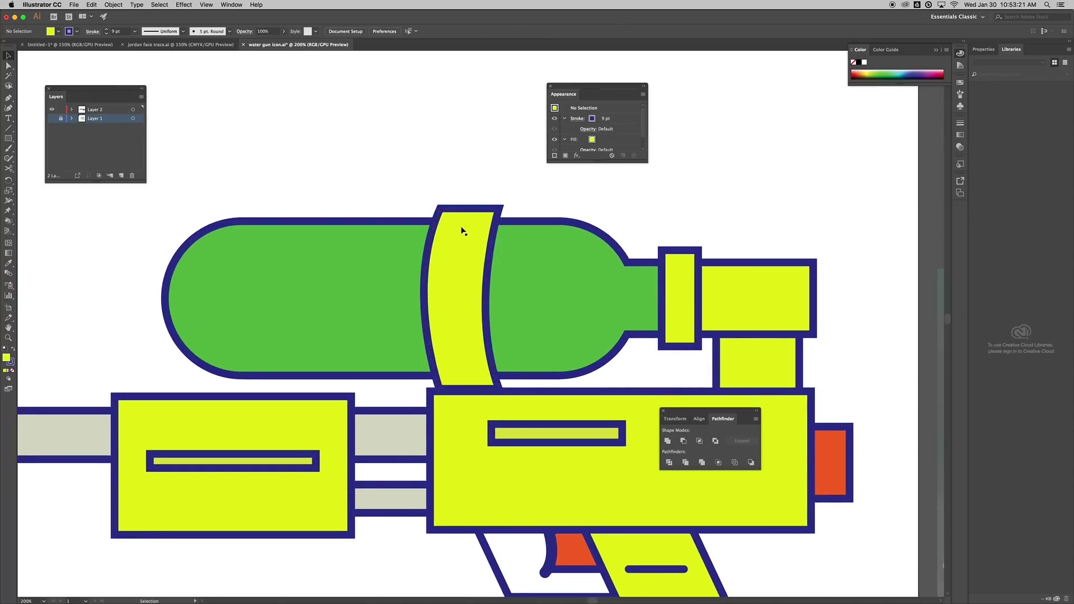
key("a")
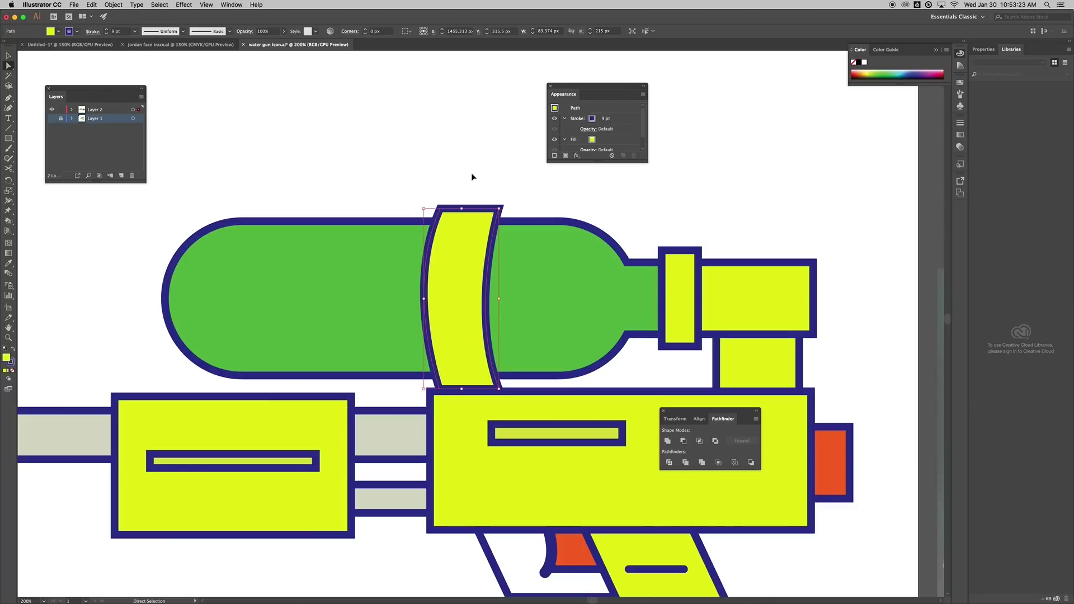
key("v")
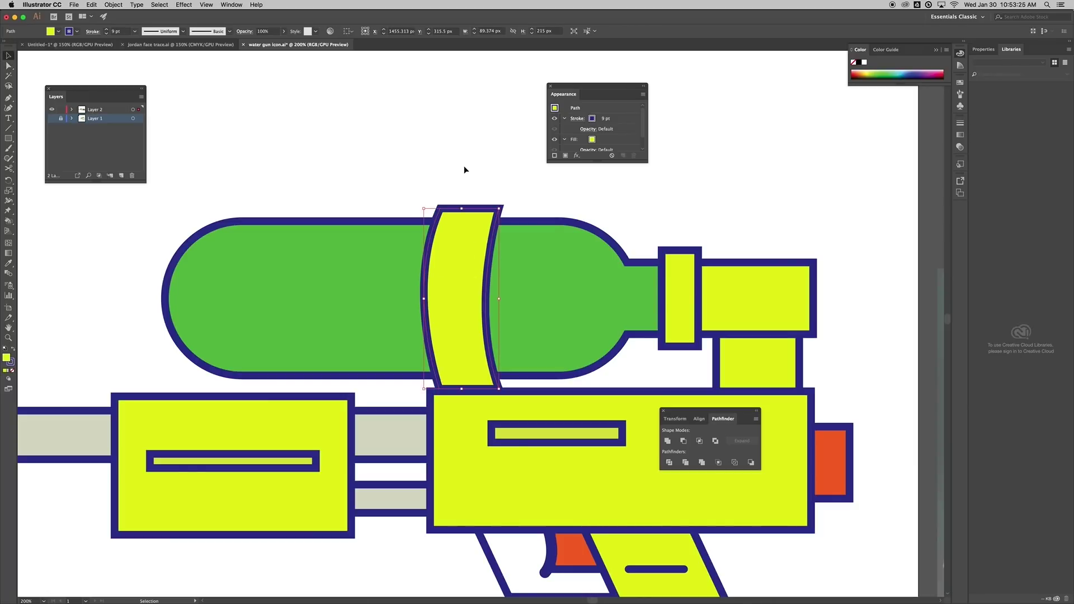
key("a")
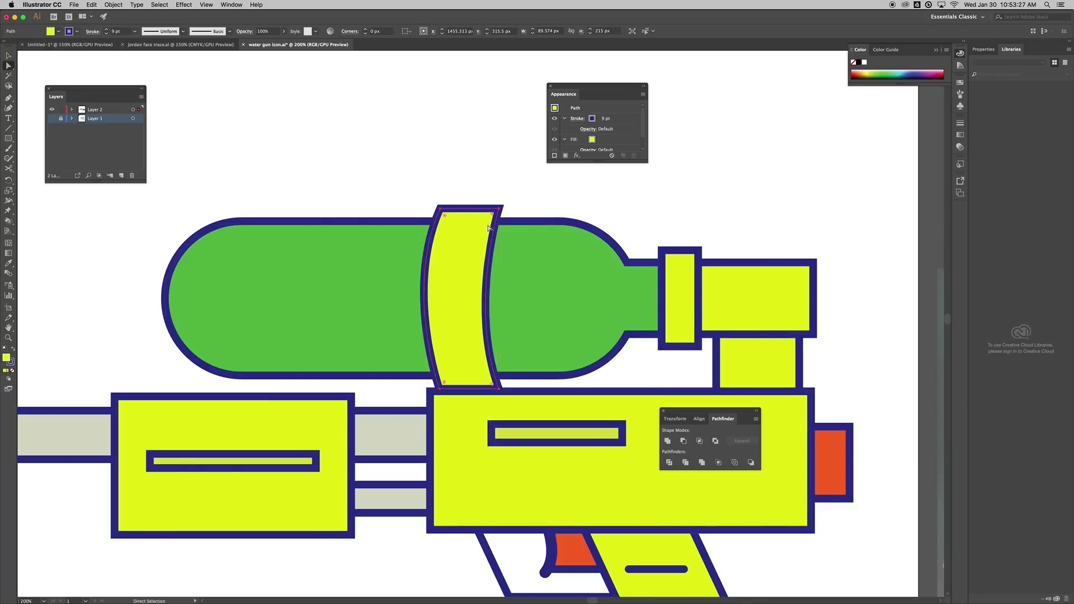
left_click_drag(493, 218, 493, 222)
key("v")
left_click(478, 160)
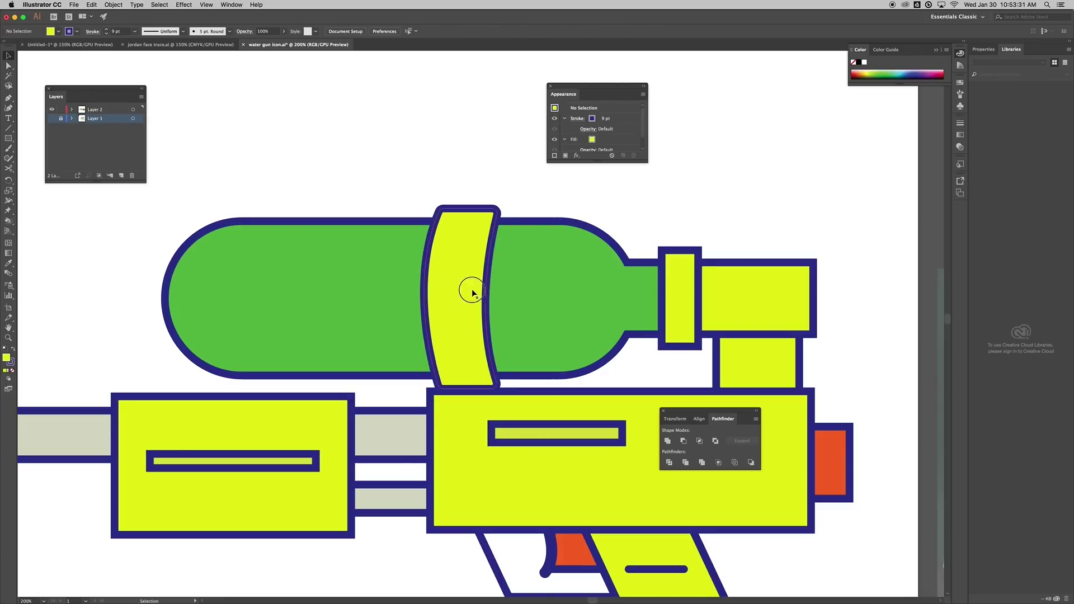
Draw a thin horizontal rectangle about 193 × 24 px along the upper front part of the green tank
scroll(480, 150, "down", 5)
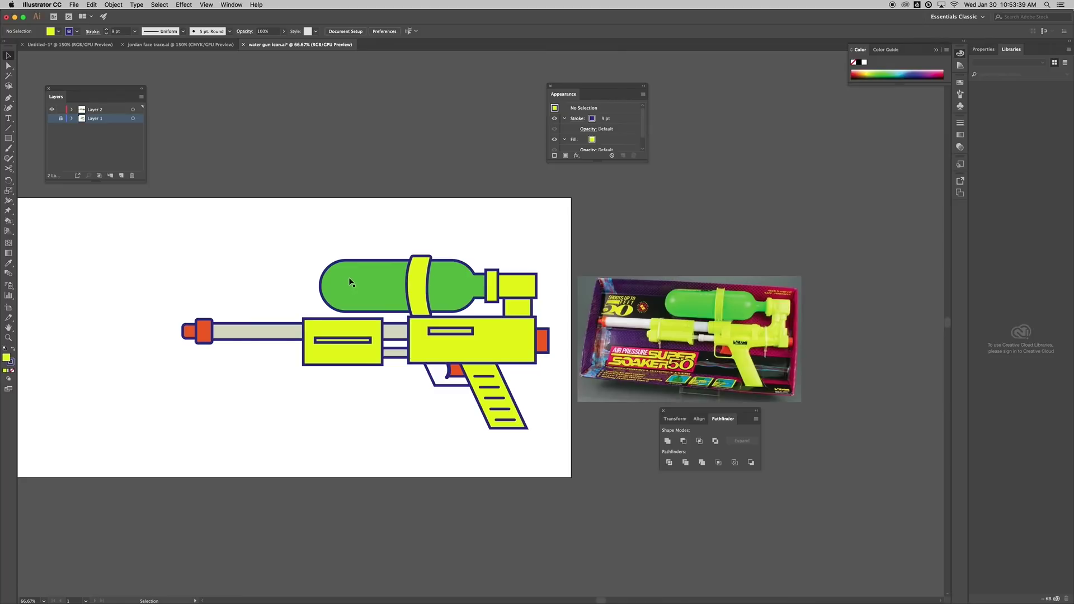
key("m")
left_click_drag(339, 268, 395, 274)
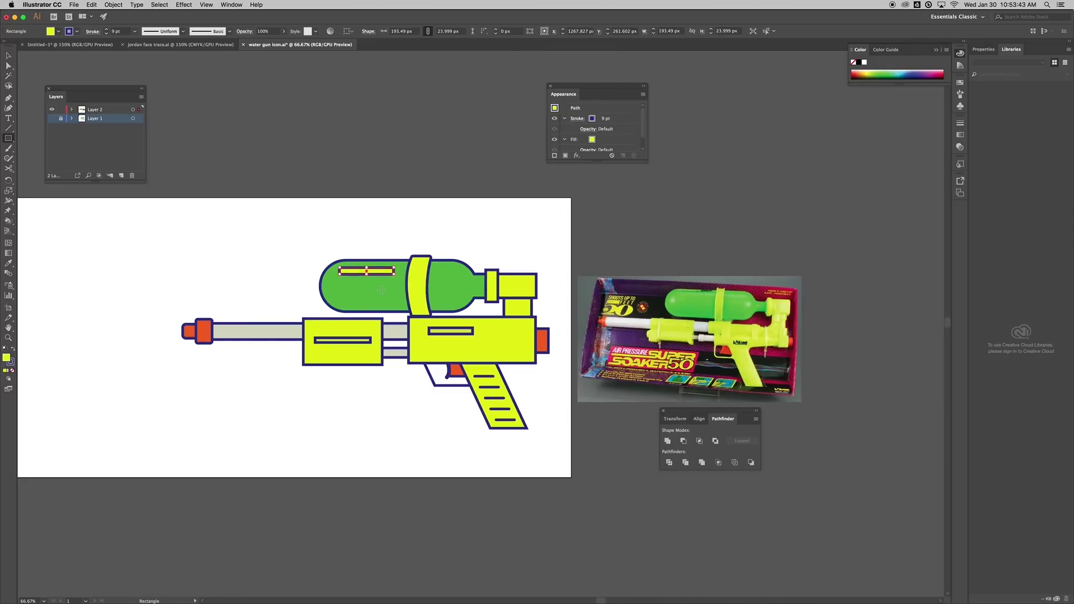
Fully round the ends of the thin yellow bar on the green tank with a corner radius of about 12 px
key("super+equal")
key("super+equal")
key("super+equal")
key("super+equal")
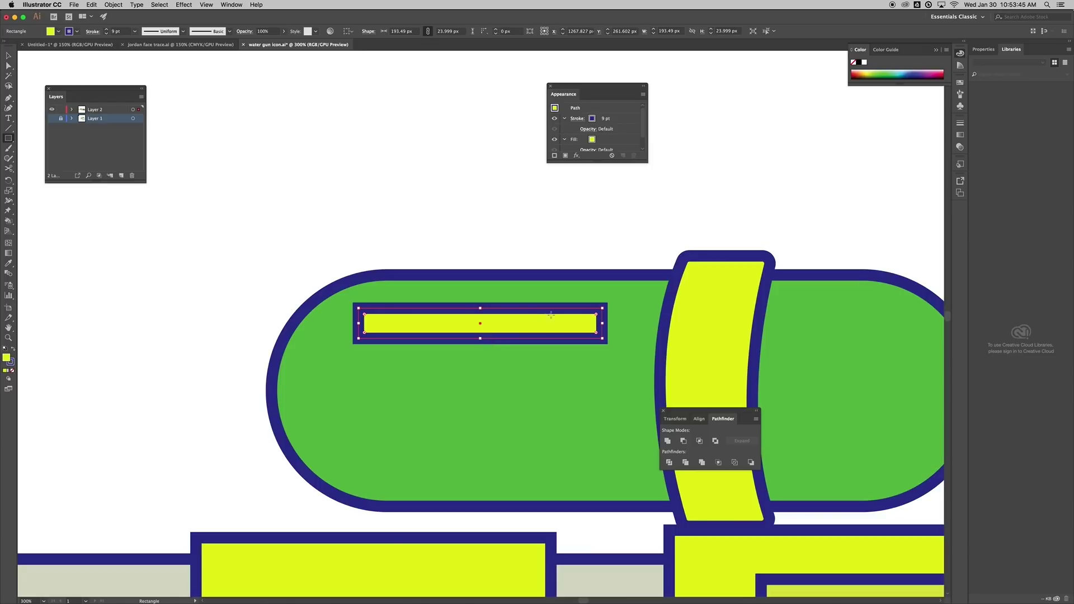
left_click_drag(597, 317, 508, 331)
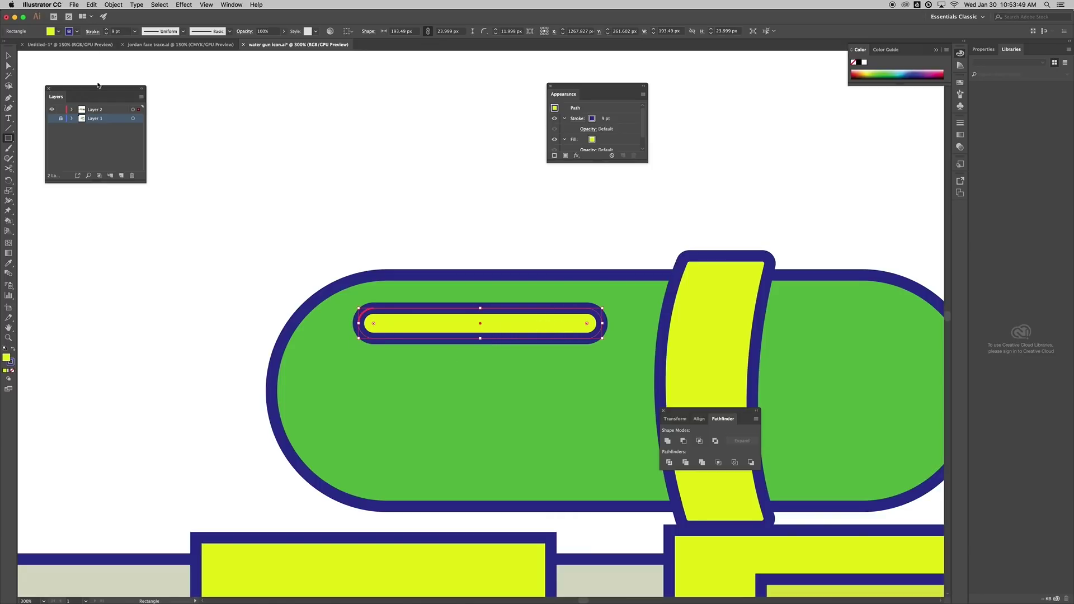
Remove the dark blue stroke from the rounded bar on the green tank
left_click(72, 33)
left_click(7, 49)
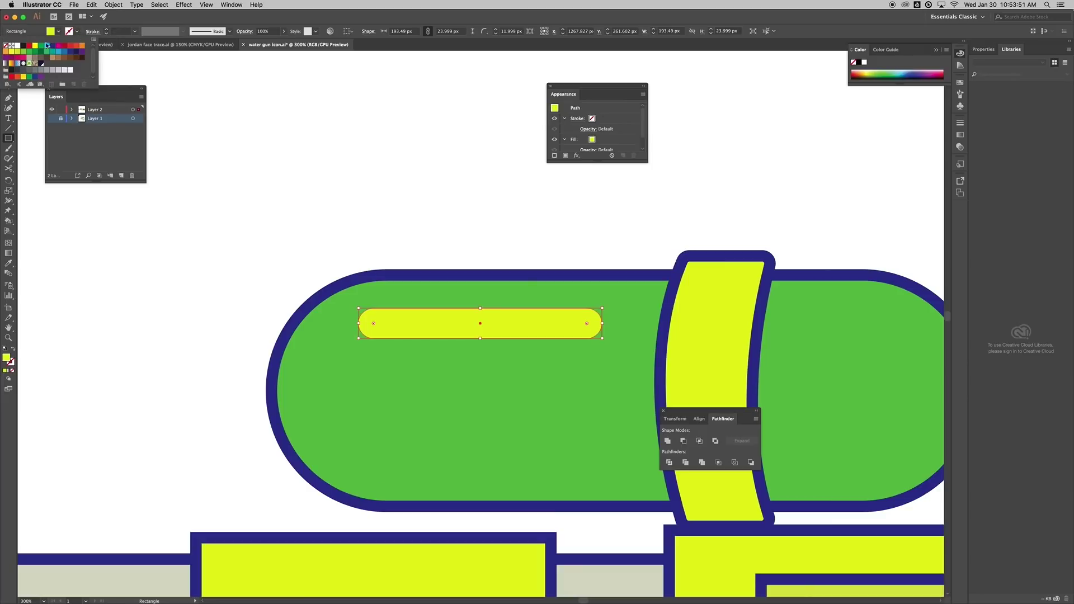
left_click(72, 33)
left_click(72, 33)
left_click(72, 33)
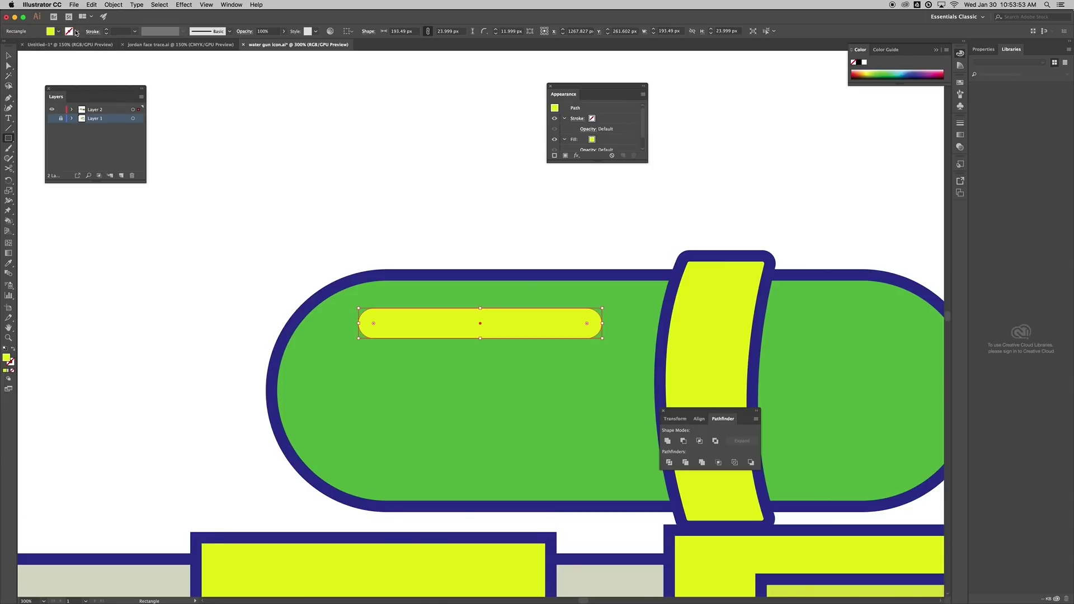
left_click(72, 33)
Fill the rounded bar with a custom light green so it reads as a highlight on the tank, and deselect it
left_click(60, 33)
left_click(60, 33)
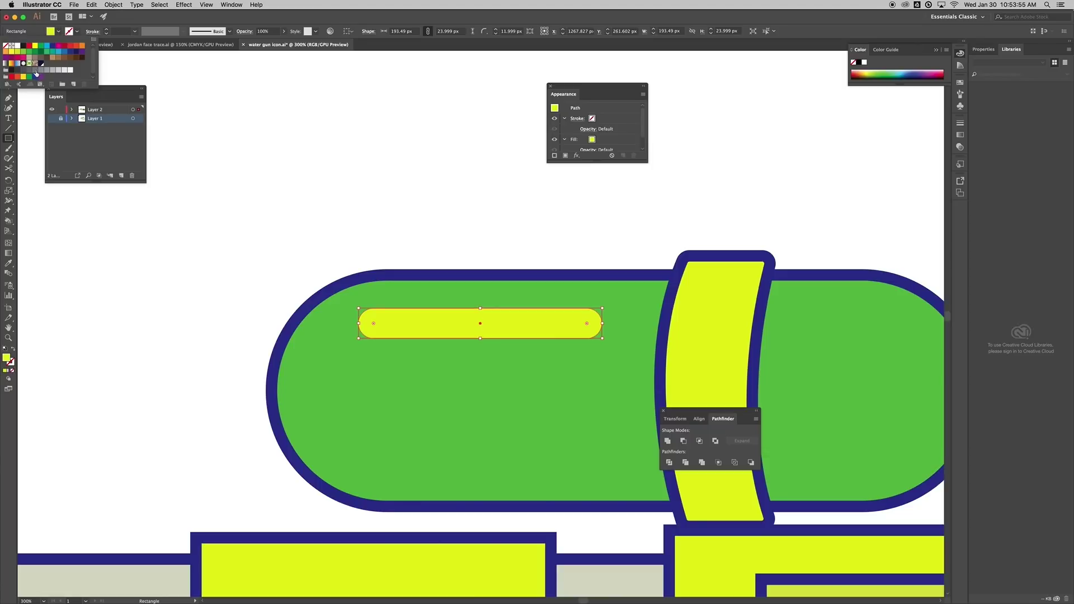
double_click(6, 358)
left_click_drag(225, 251, 319, 157)
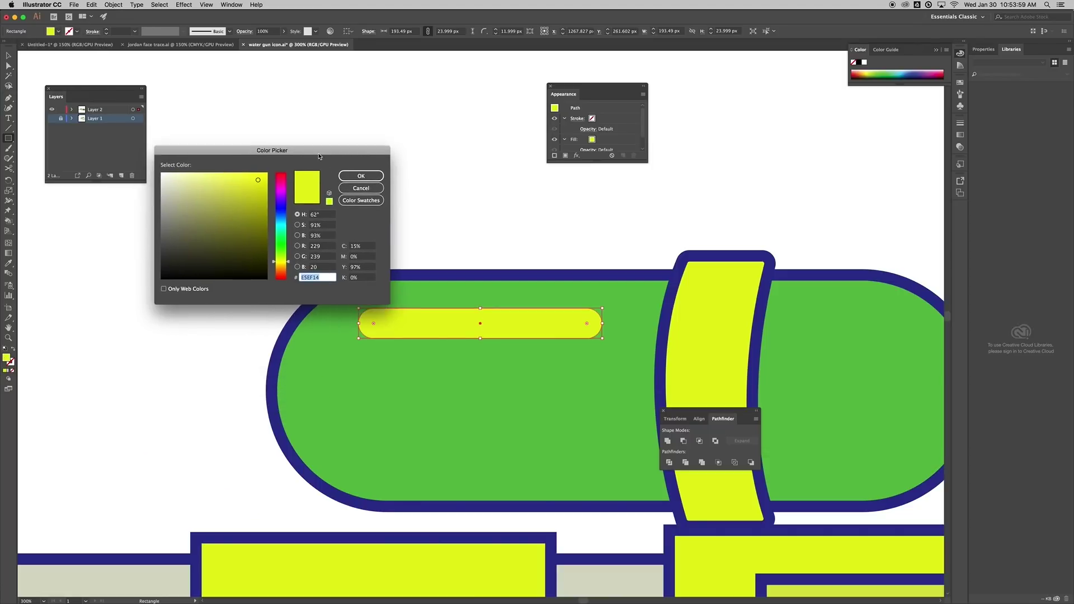
left_click_drag(286, 231, 283, 244)
left_click_drag(219, 188, 195, 183)
left_click(361, 175)
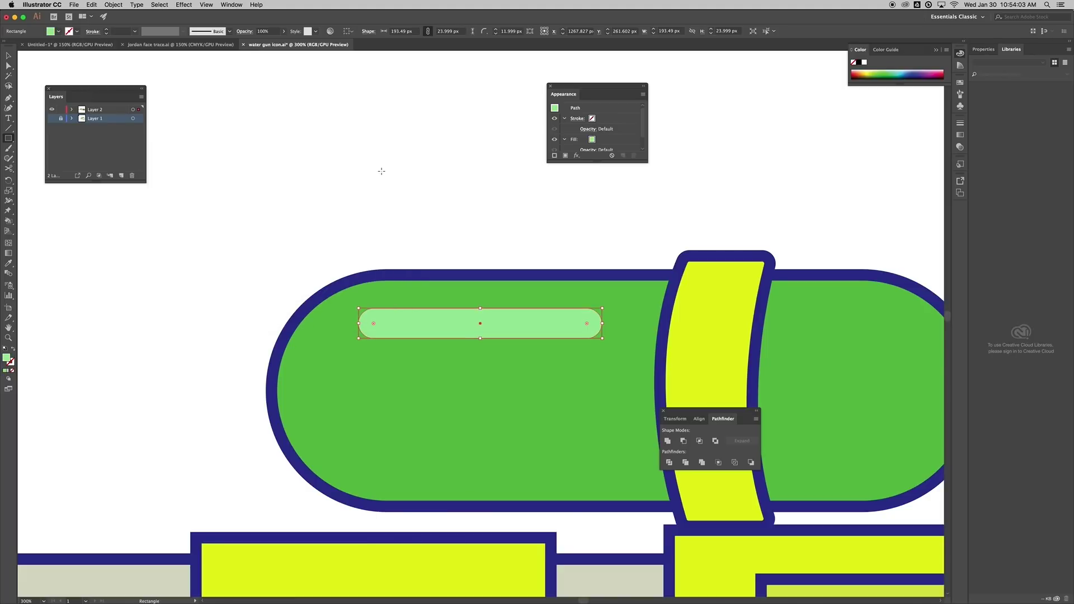
left_click(368, 174)
Select all the shapes of the water gun and group them
key("super+minus")
key("super+minus")
key("super+minus")
key("super+minus")
key("super+minus")
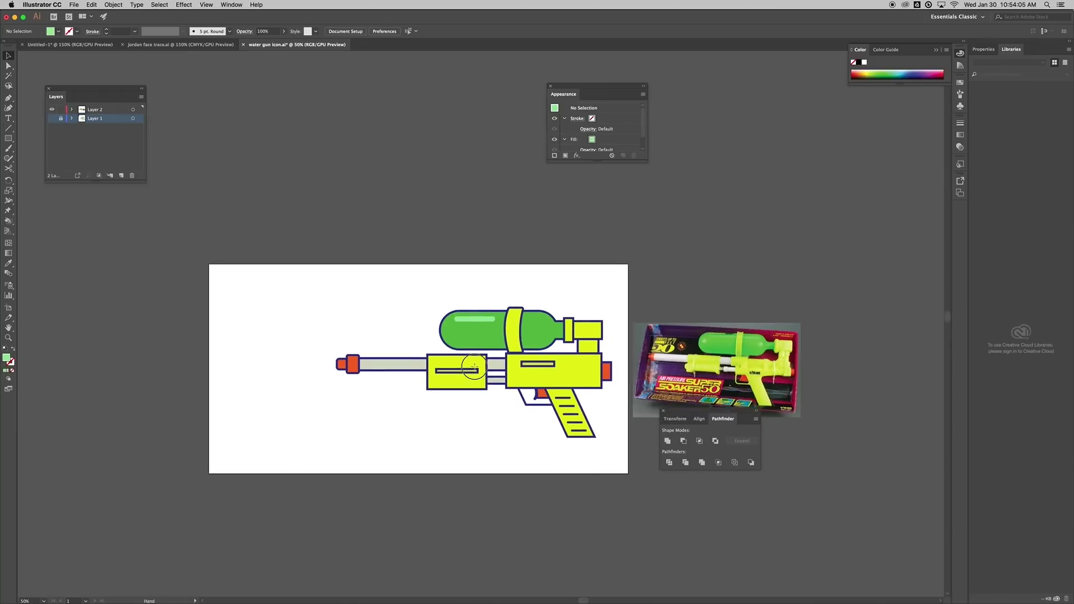
left_click_drag(474, 367, 445, 345)
left_click_drag(283, 262, 583, 430)
key("super+g")
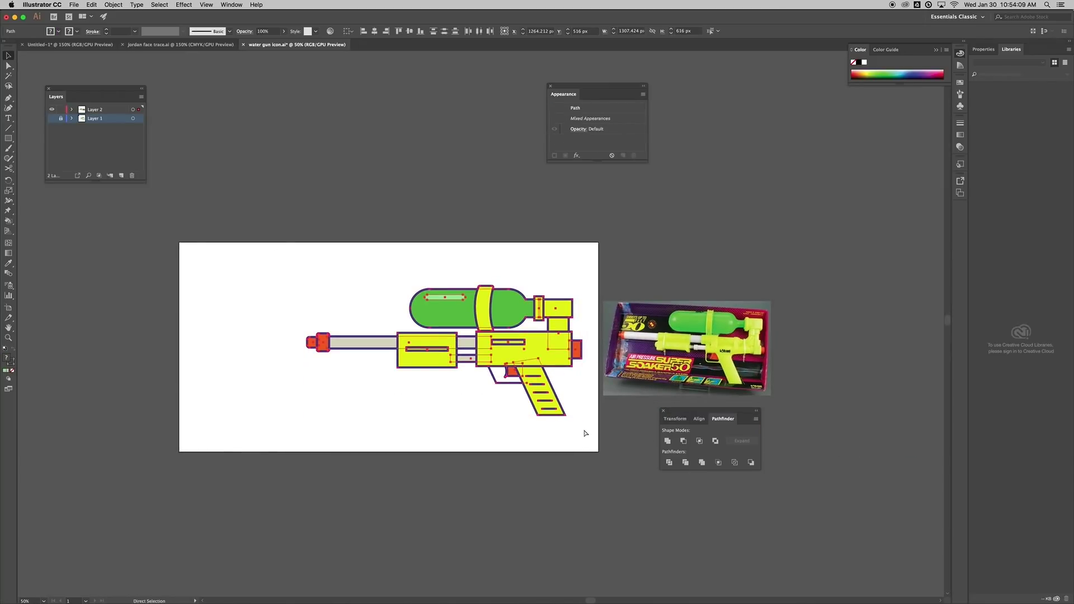
Move the water gun group to the middle of the artboard and scale it down proportionally to roughly two thirds of its size
left_click_drag(513, 350, 453, 317)
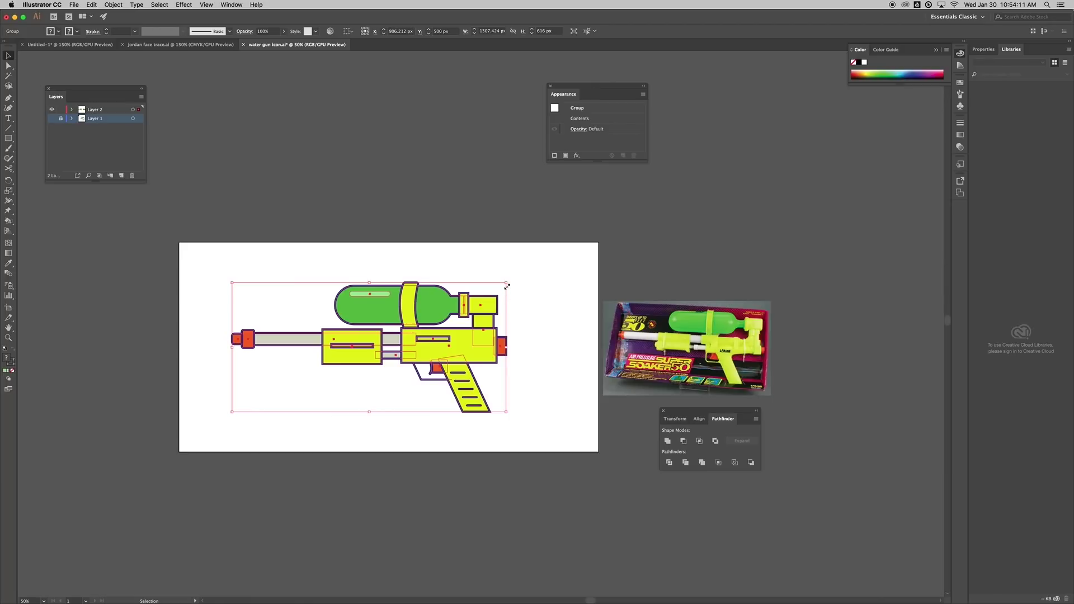
left_click_drag(507, 285, 465, 311)
left_click(511, 321)
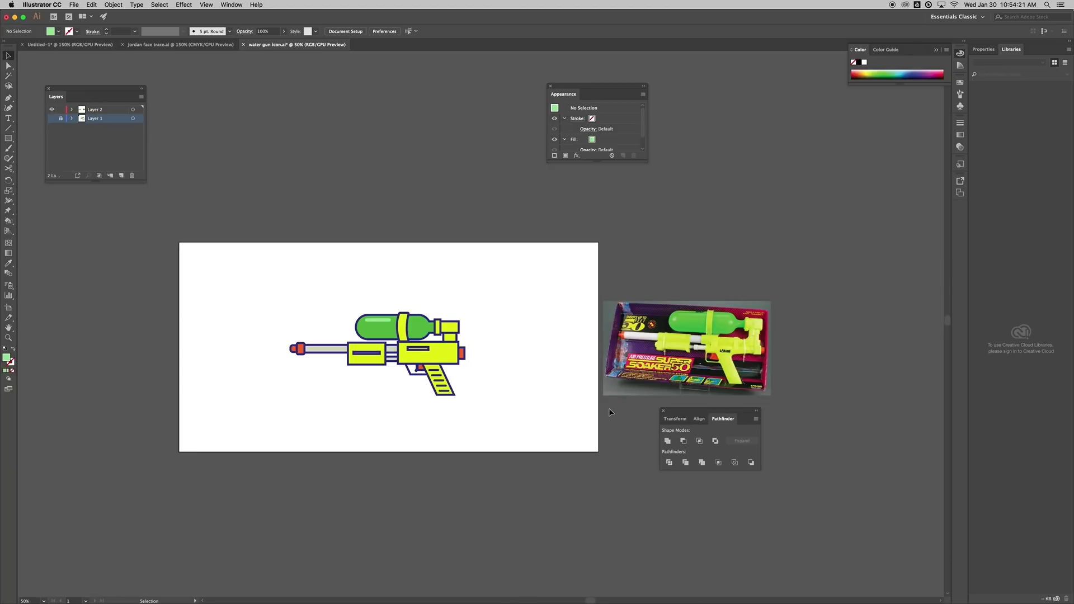
Compare the water gun icon with the Super Soaker reference photo at 100% and at a reduced view size
key("super+1")
left_click_drag(515, 463, 436, 399)
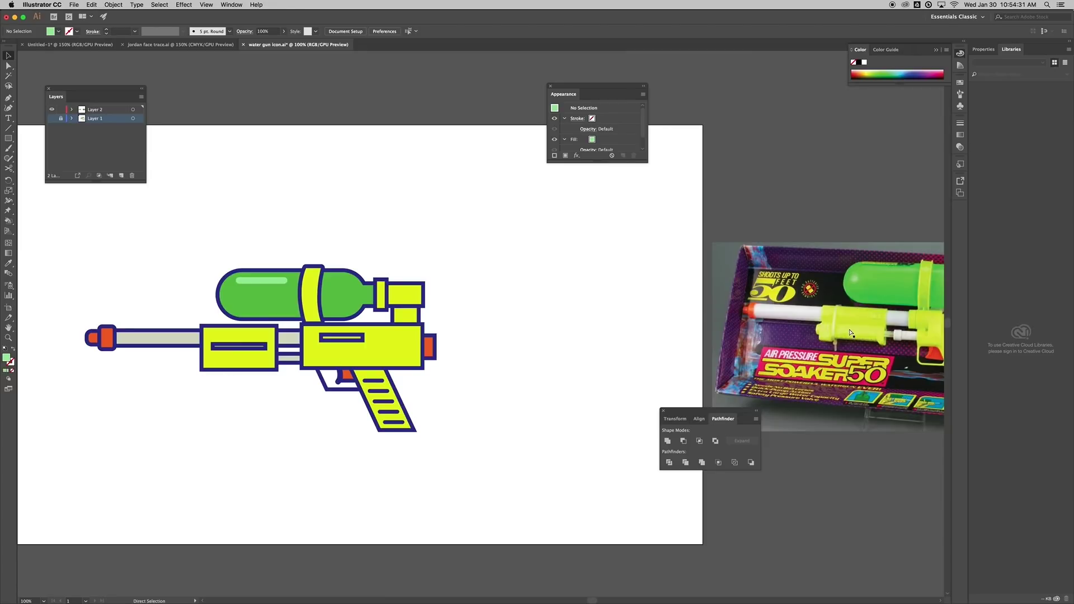
scroll(607, 368, "right", 5)
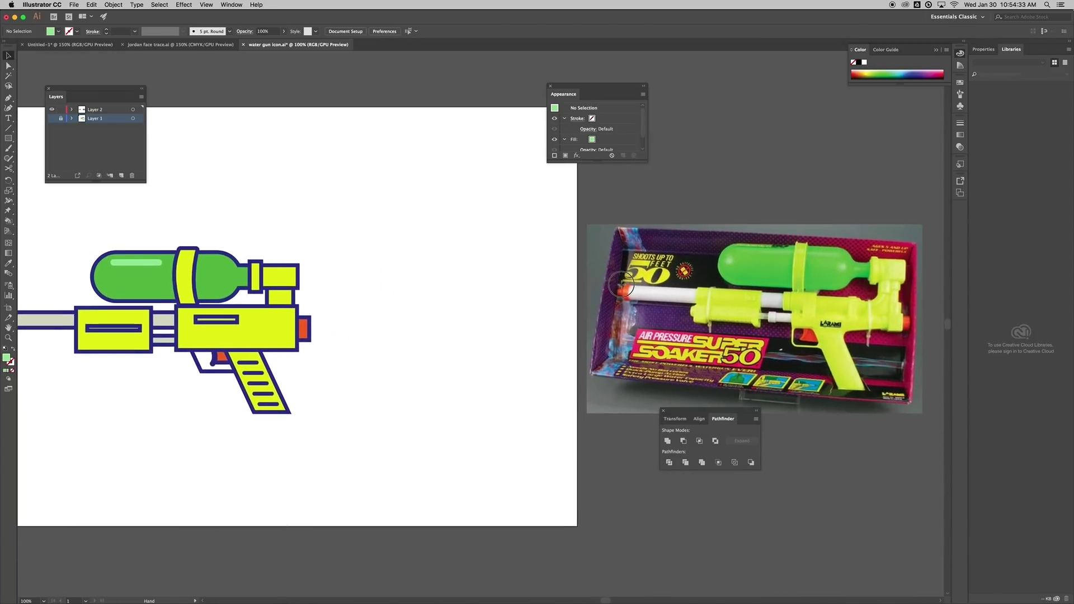
scroll(411, 340, "down", 5)
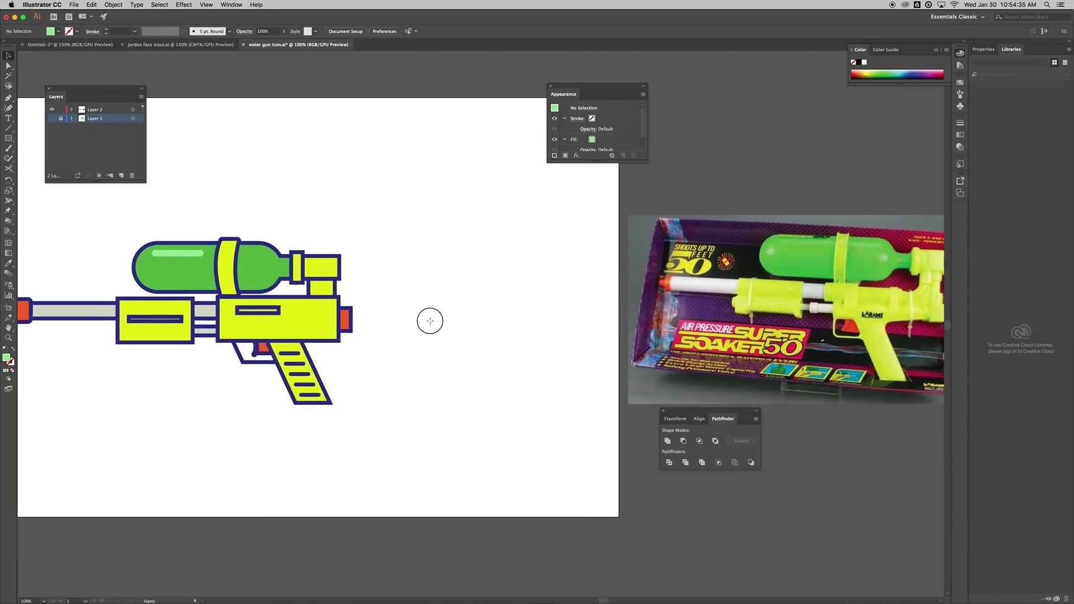
scroll(469, 354, "down", 1)
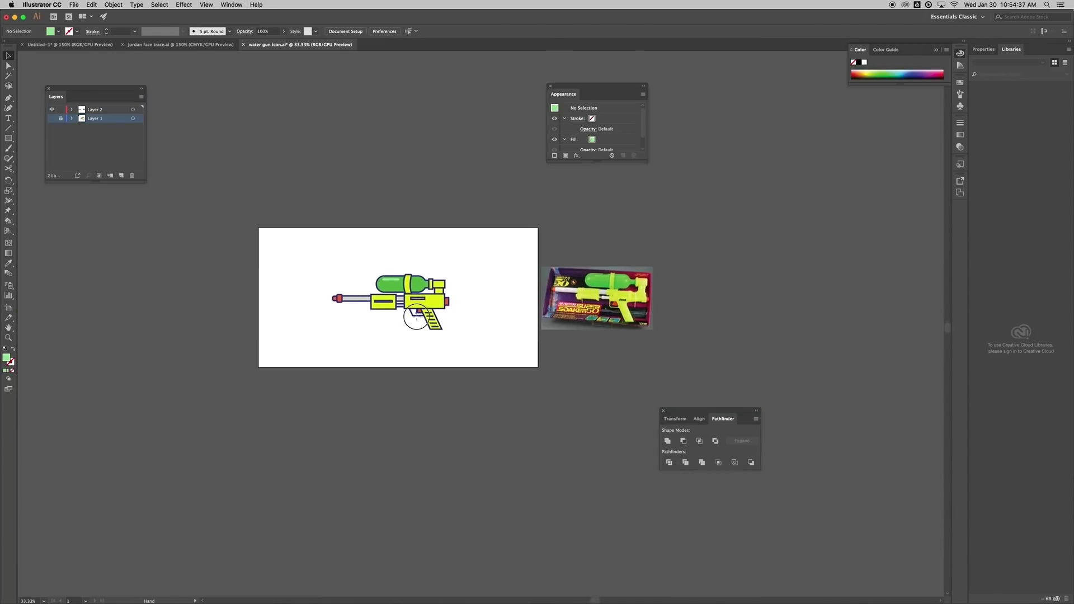